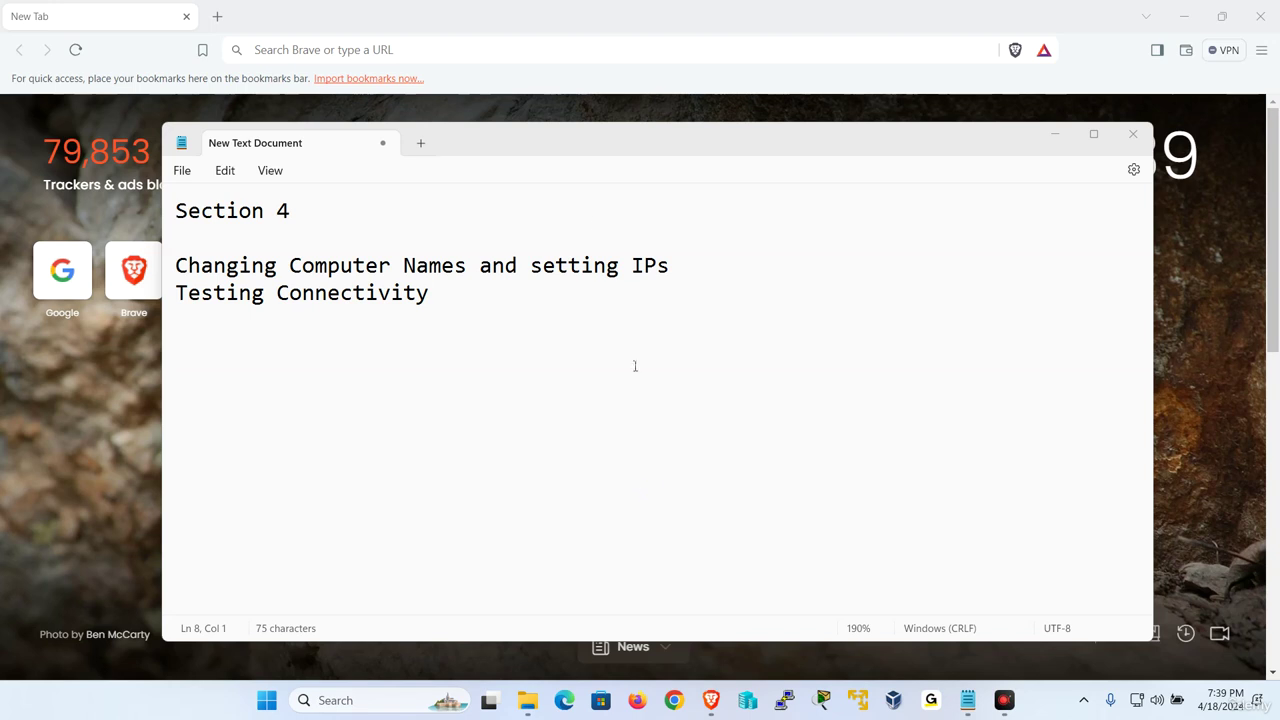
Launch VMware Player windows and start the W2019-1 and W10-1 virtual machines
right_click(870, 712)
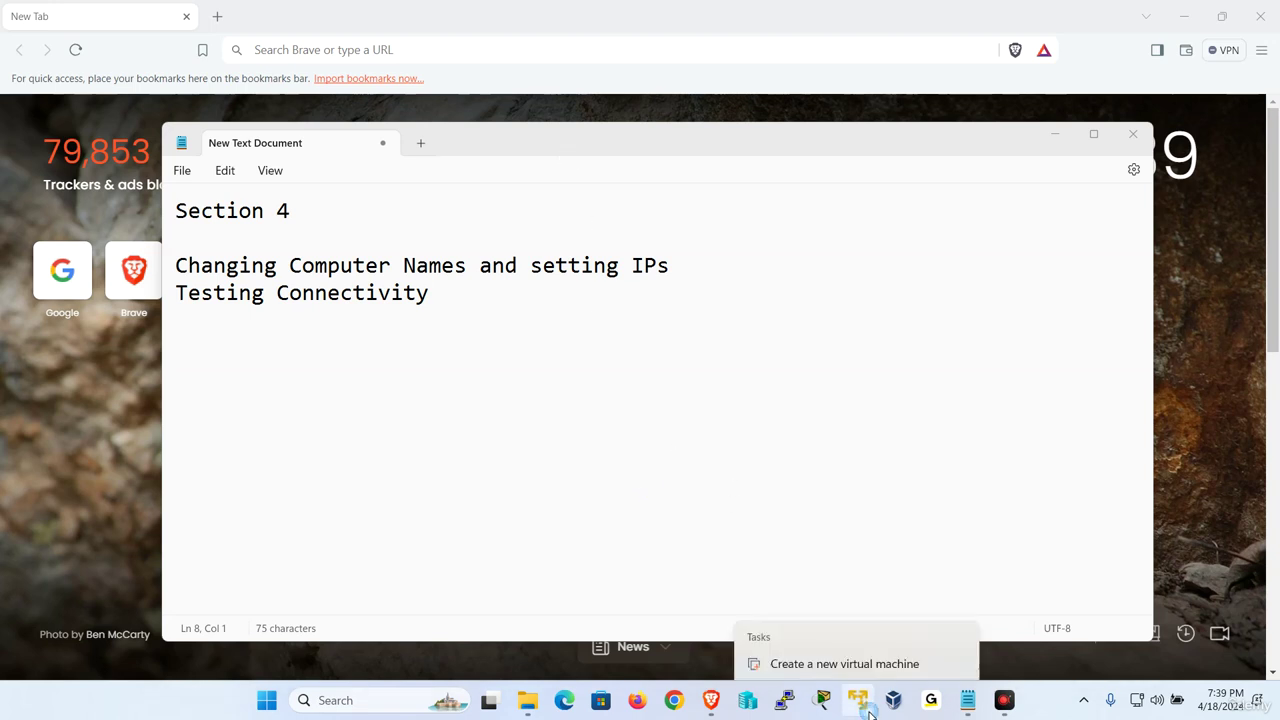
click(846, 628)
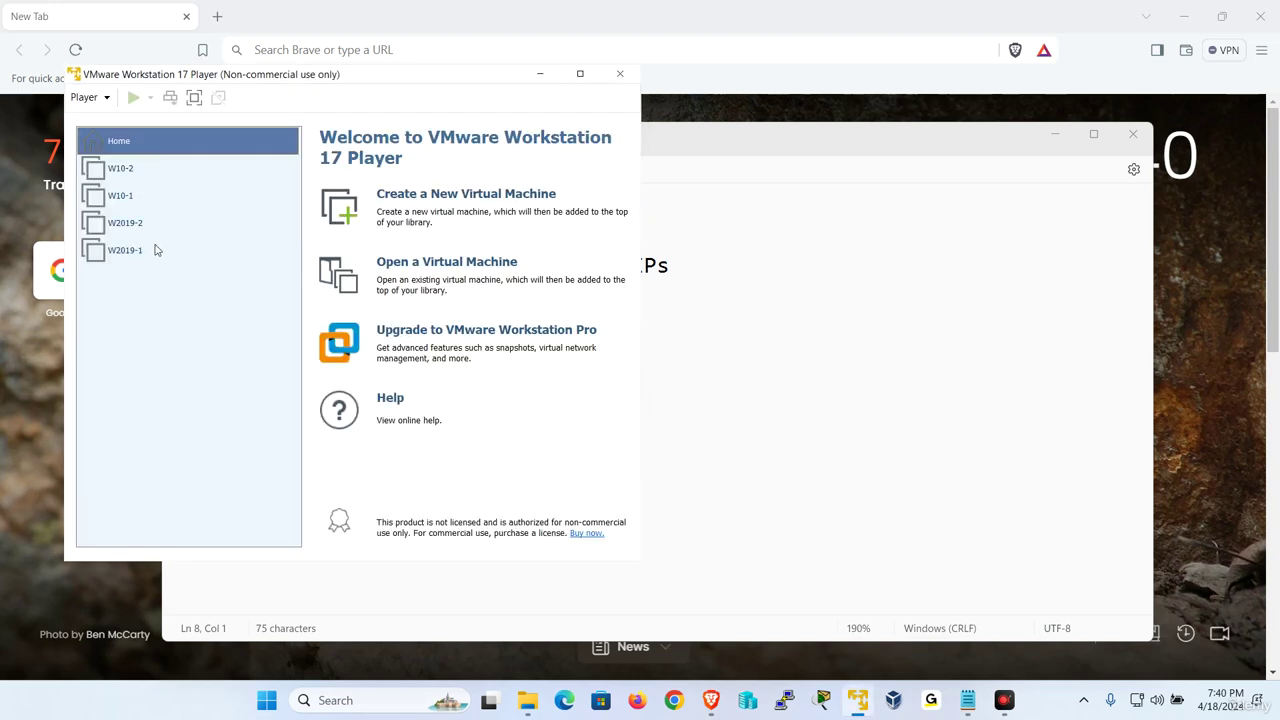
double_click(155, 250)
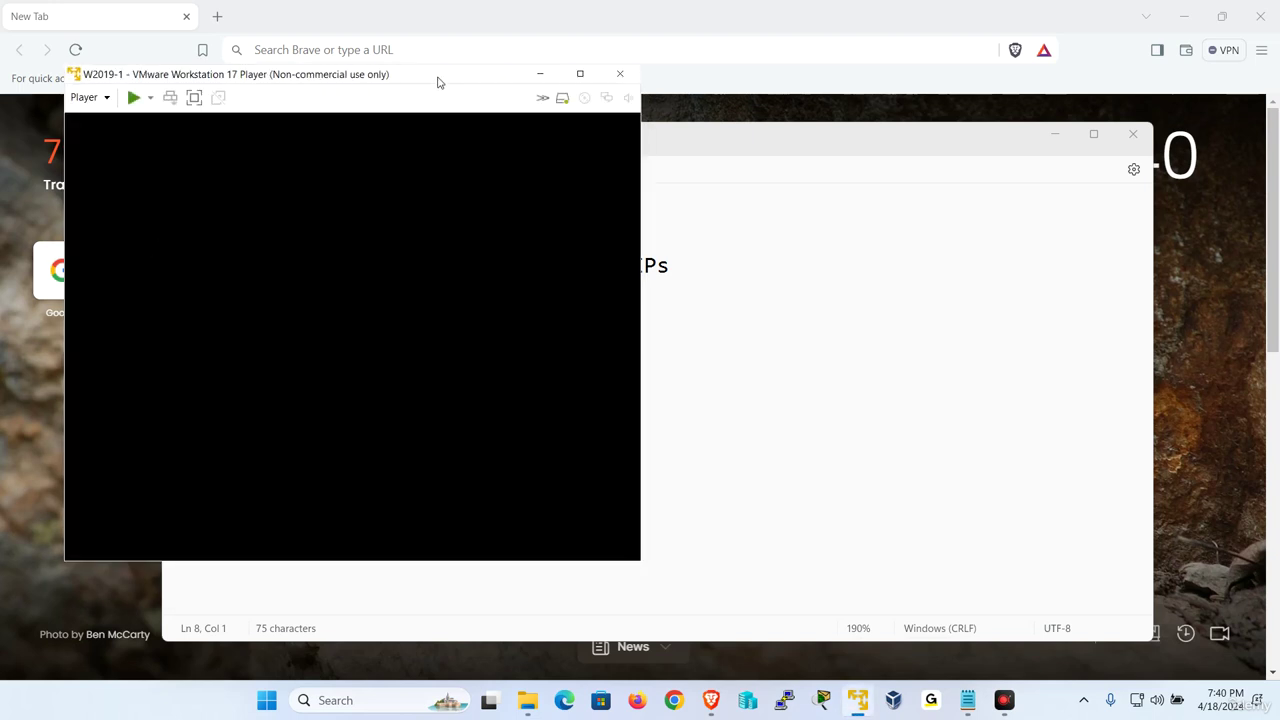
drag(437, 81, 737, 99)
right_click(858, 708)
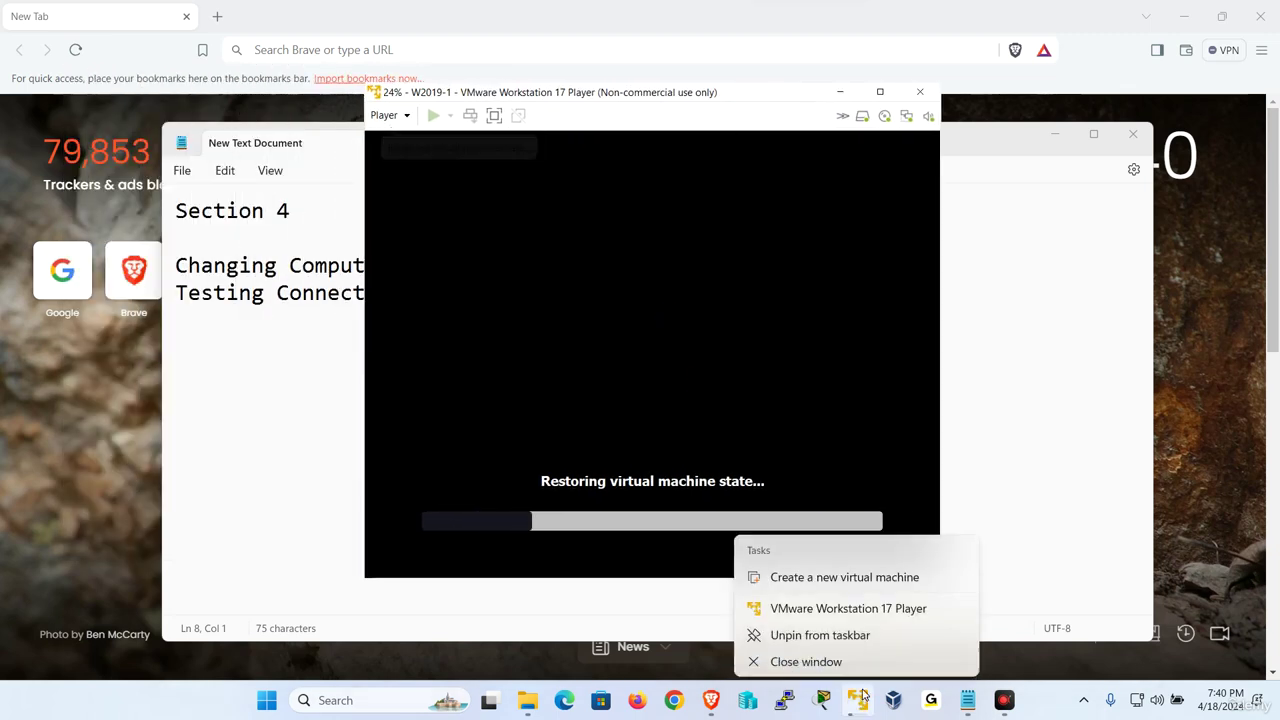
click(867, 605)
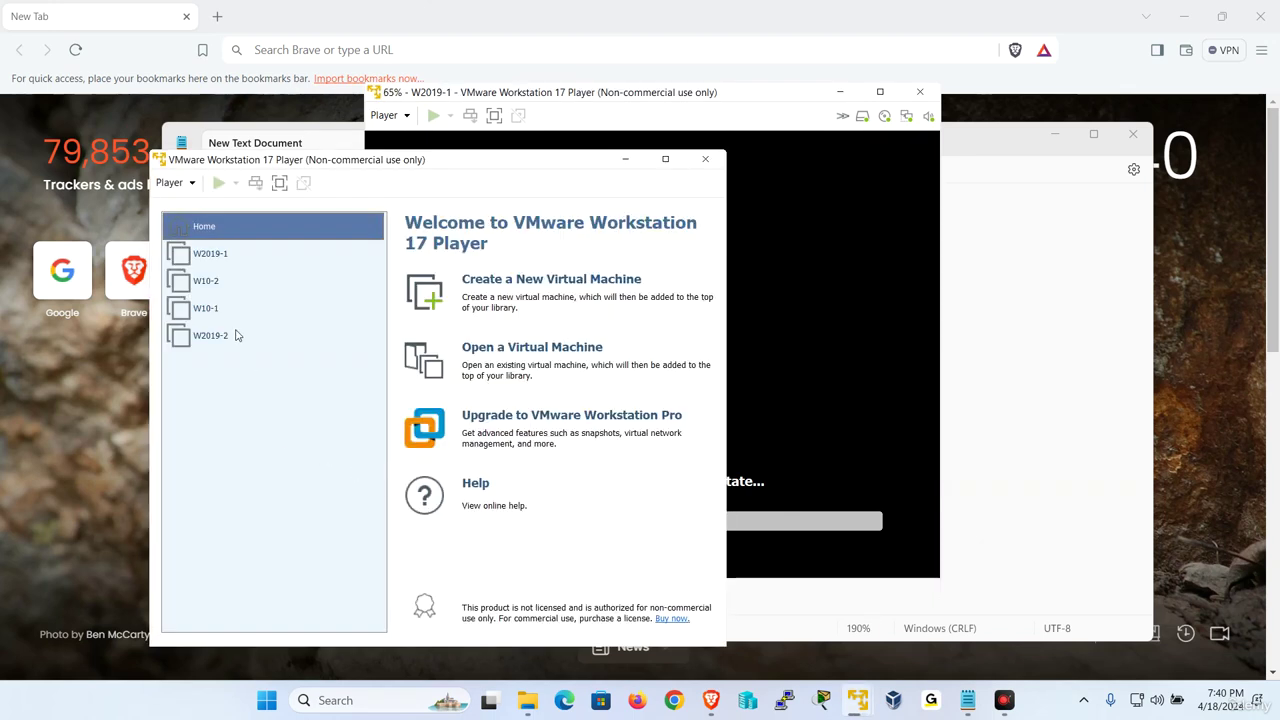
double_click(228, 310)
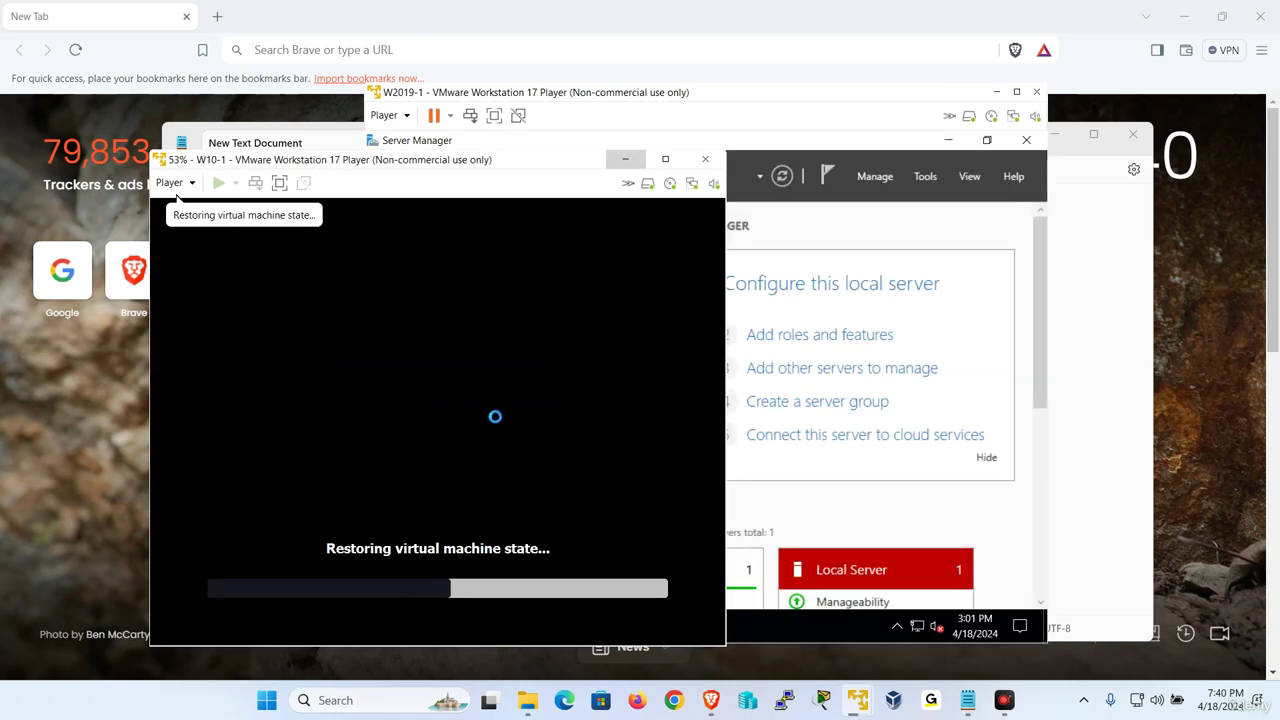
click(625, 159)
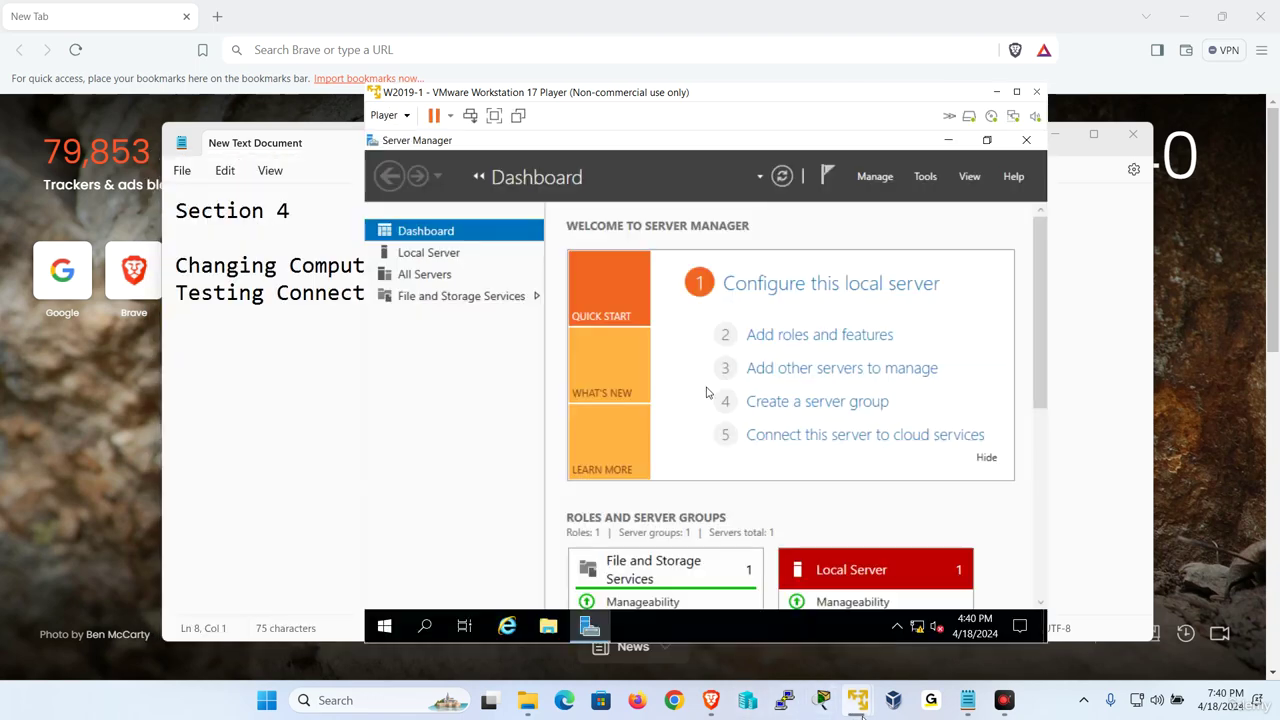
Start W10-2 and W2019-2 in new Player windows, then show W2019-1 full screen
right_click(857, 700)
click(872, 607)
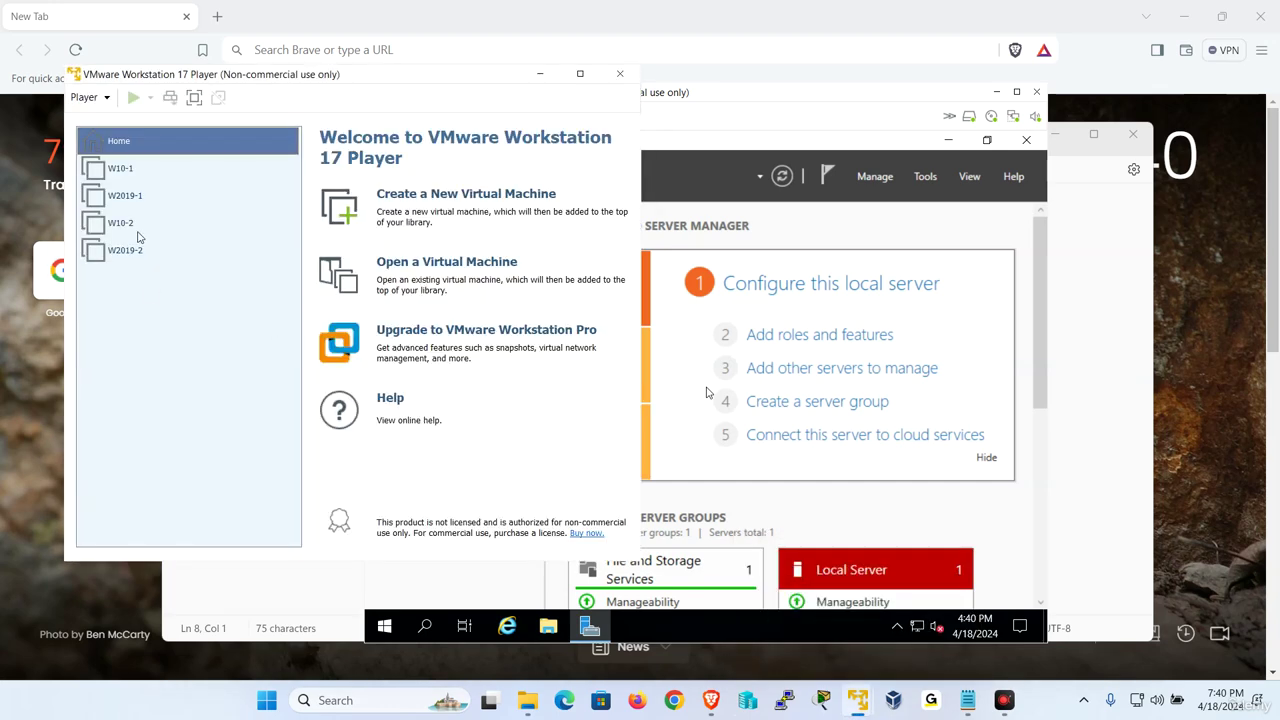
double_click(138, 230)
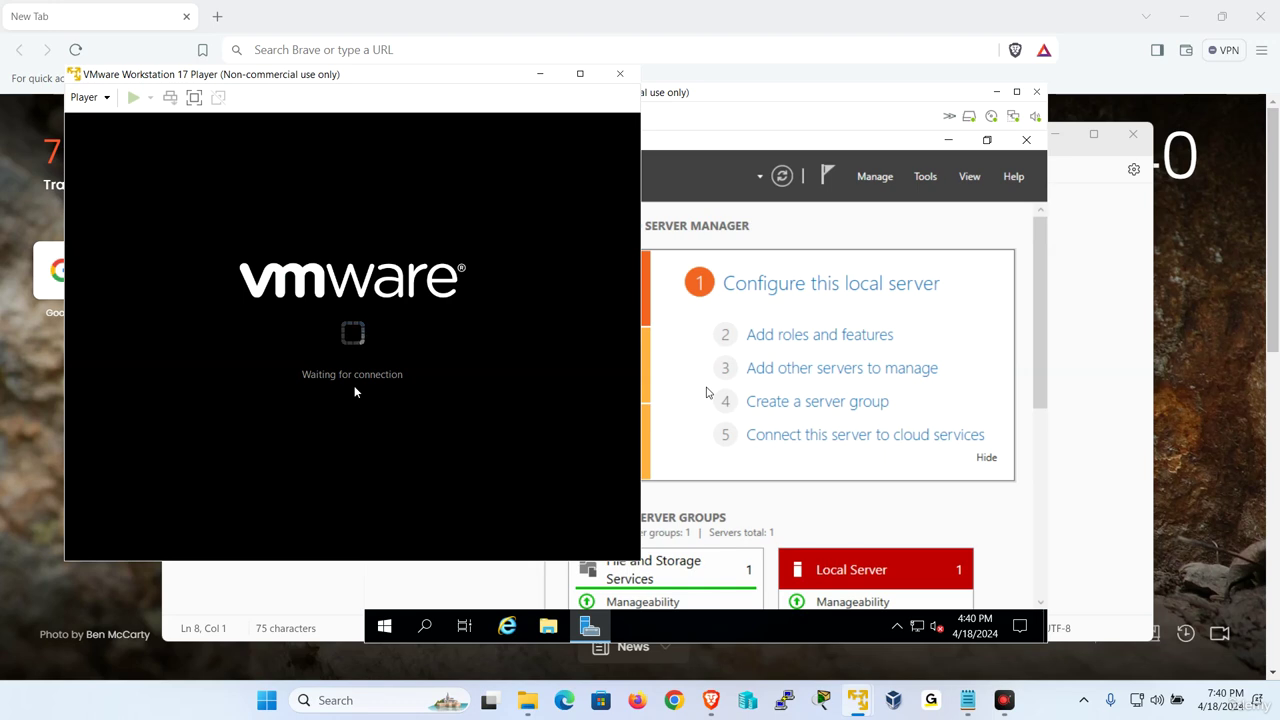
right_click(858, 700)
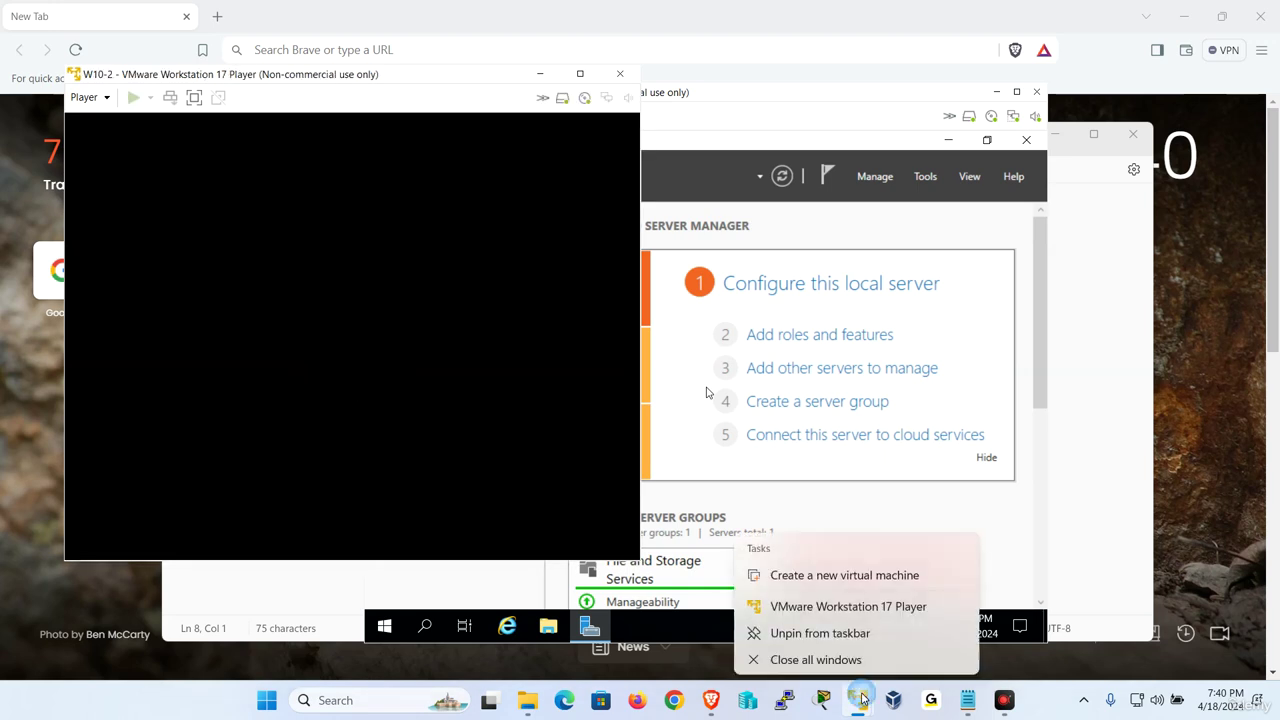
click(883, 603)
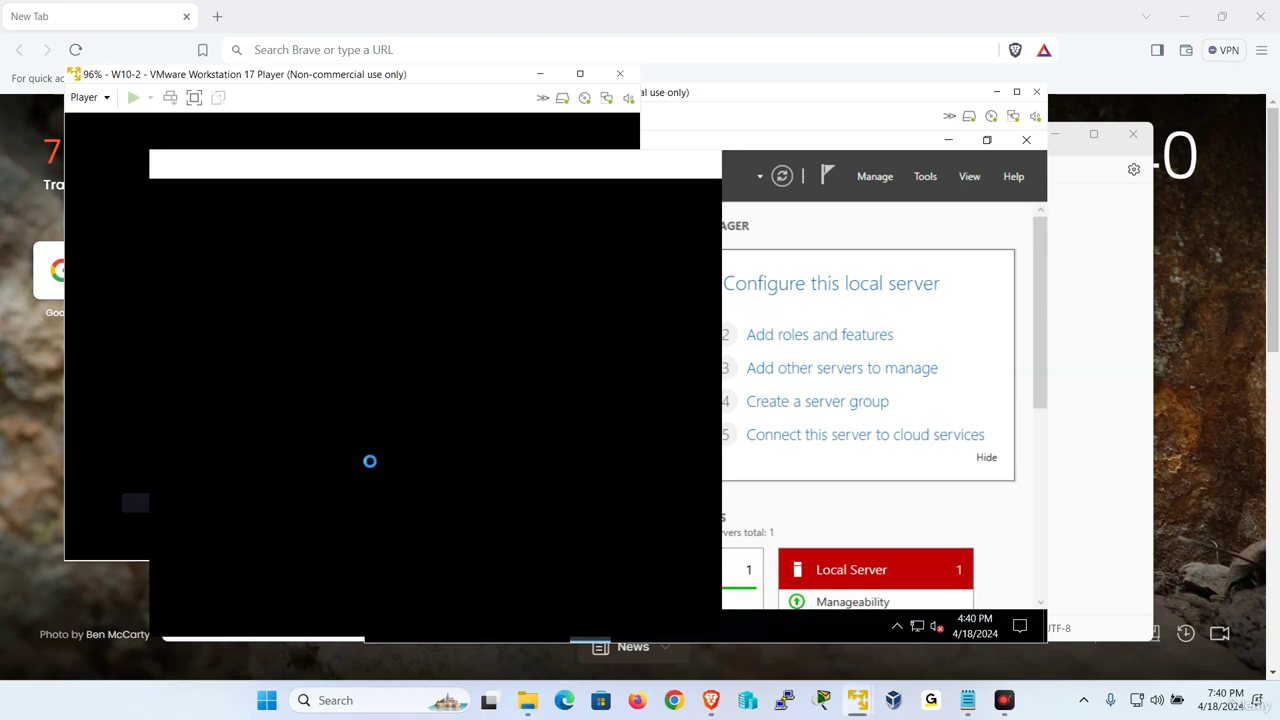
double_click(234, 337)
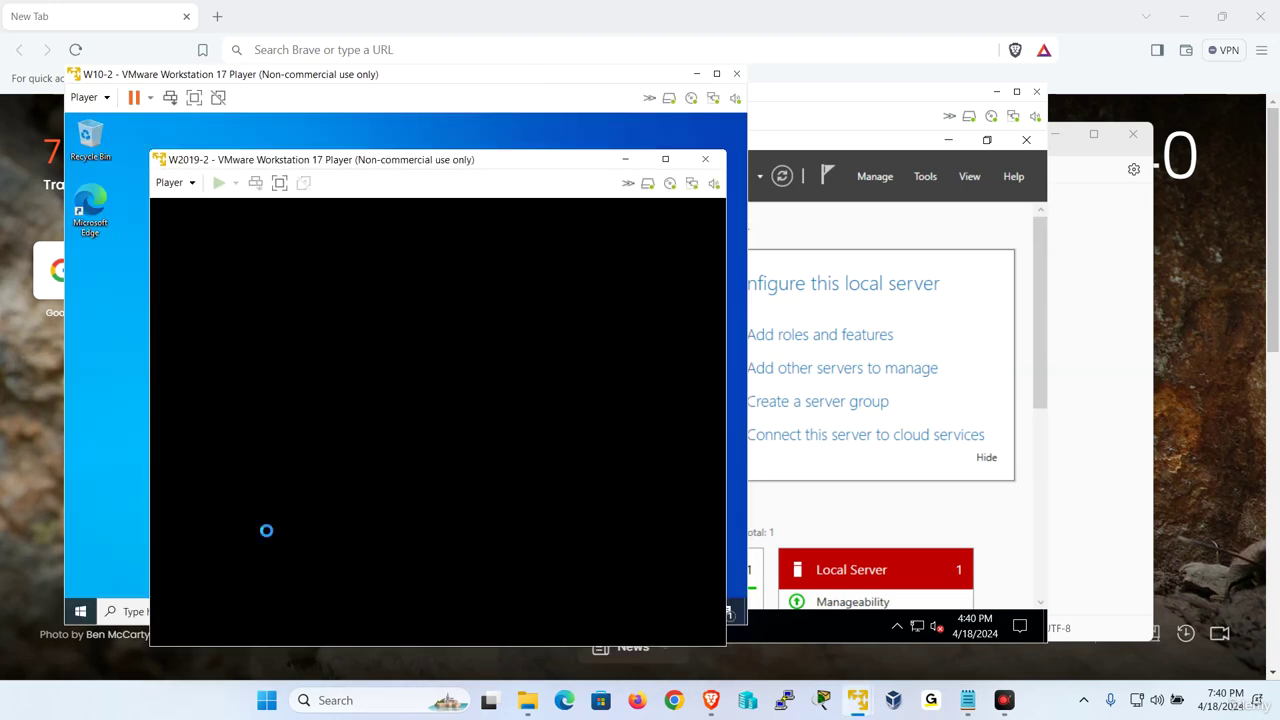
click(625, 159)
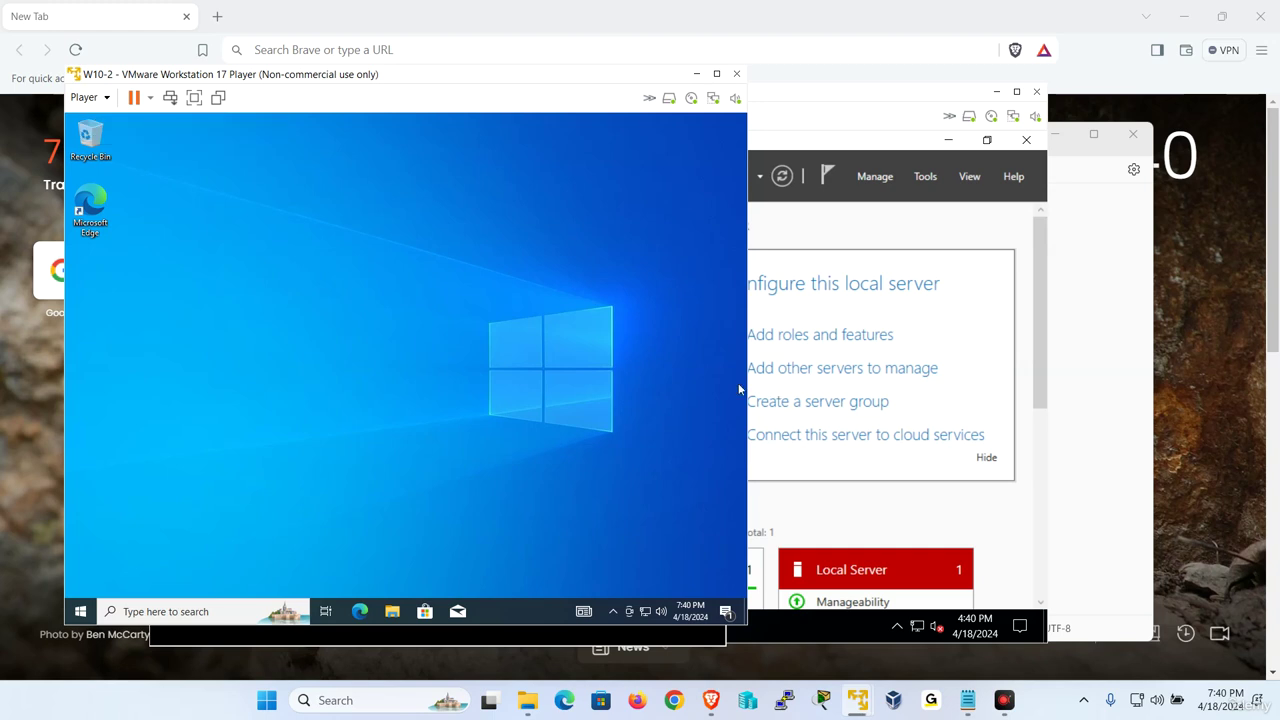
click(846, 97)
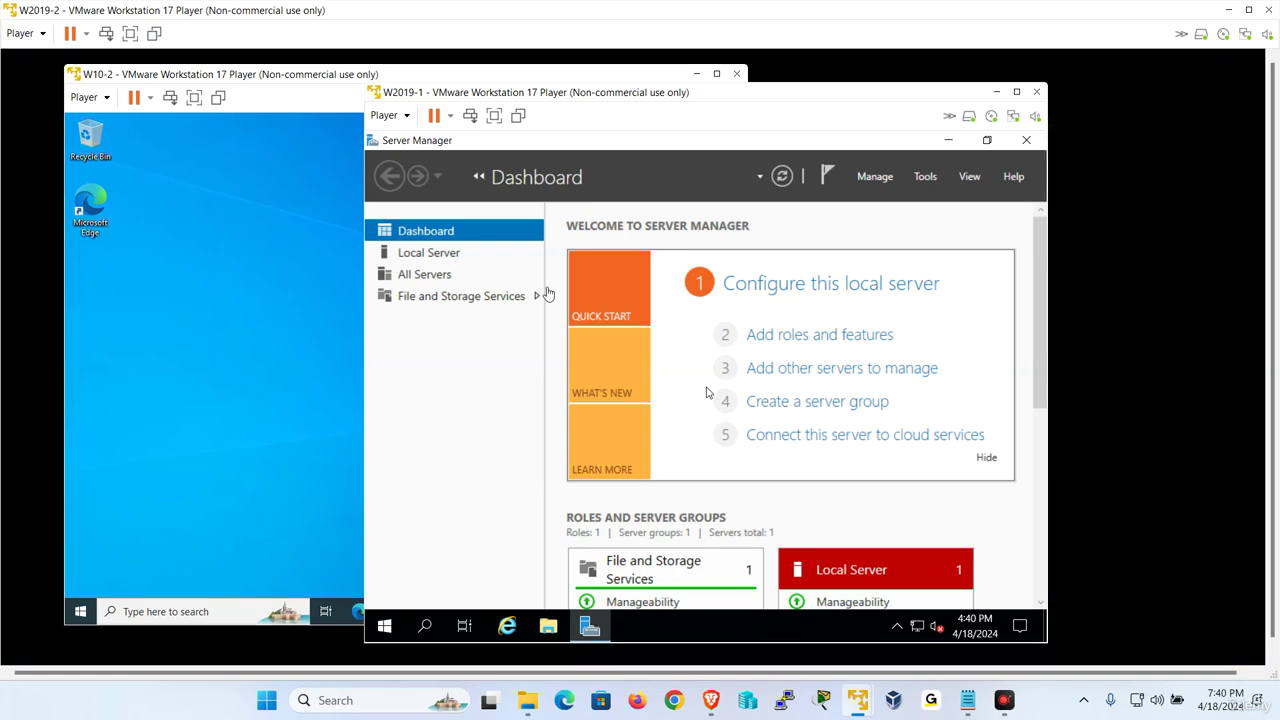
click(494, 115)
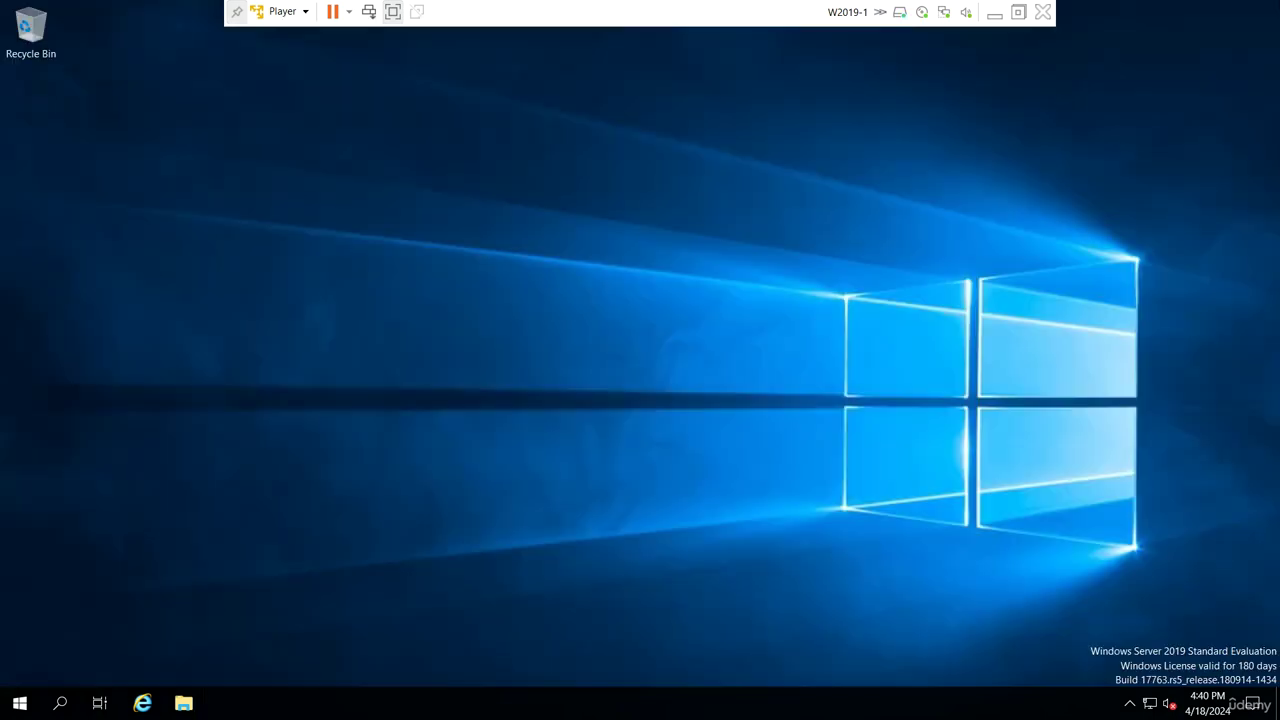
Open Server Manager on W2019-1, dismiss the Admin Center notice, and view Local Server
click(20, 704)
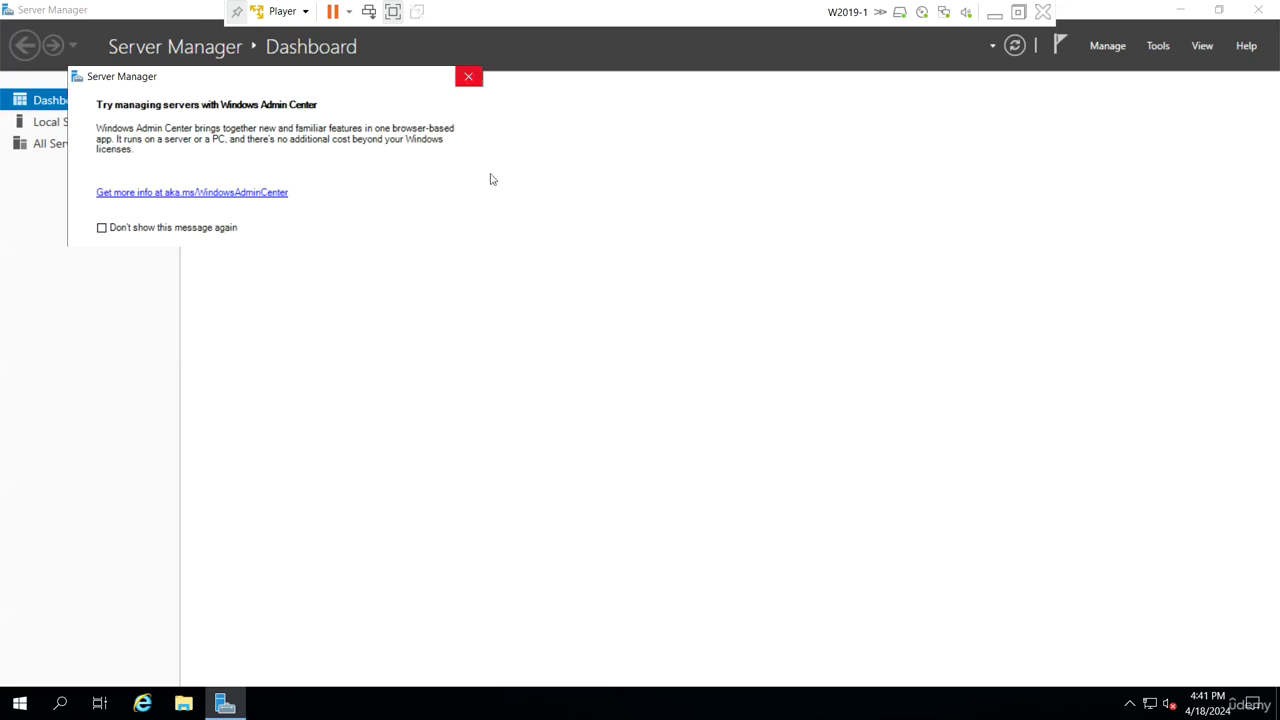
click(509, 231)
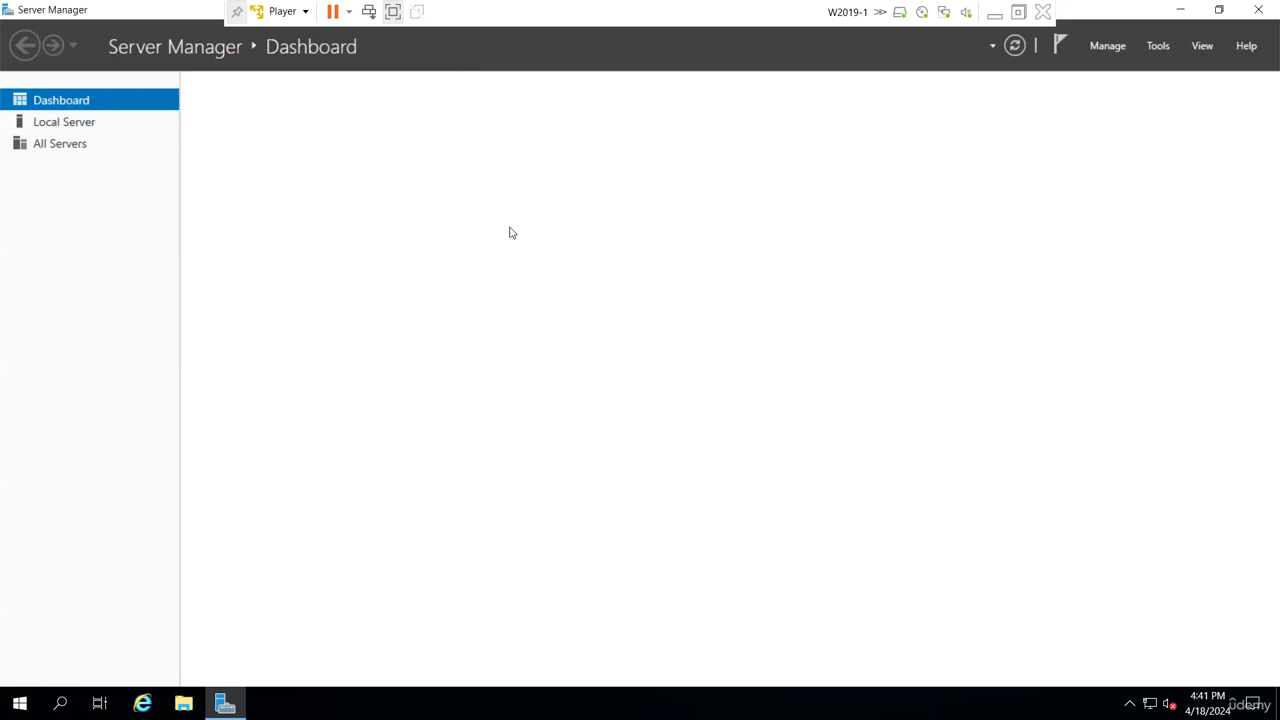
click(87, 125)
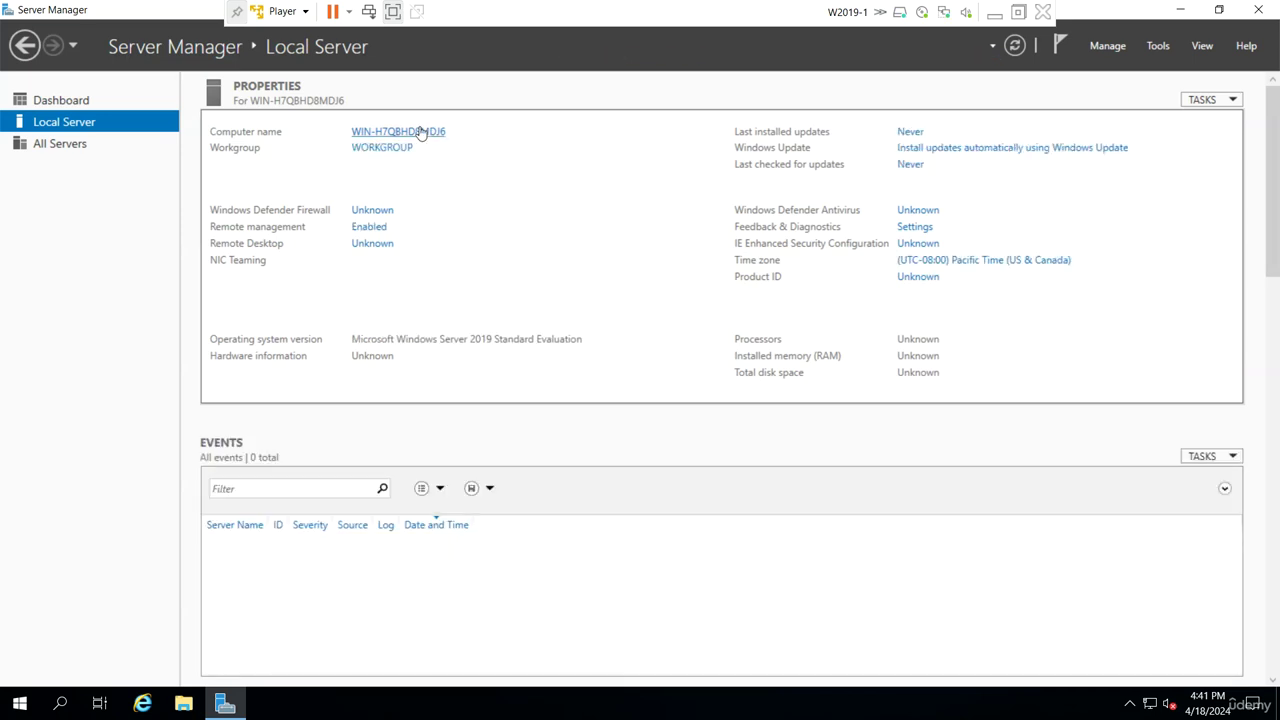
Change the server's computer name to W2019-1 and restart it now
click(421, 133)
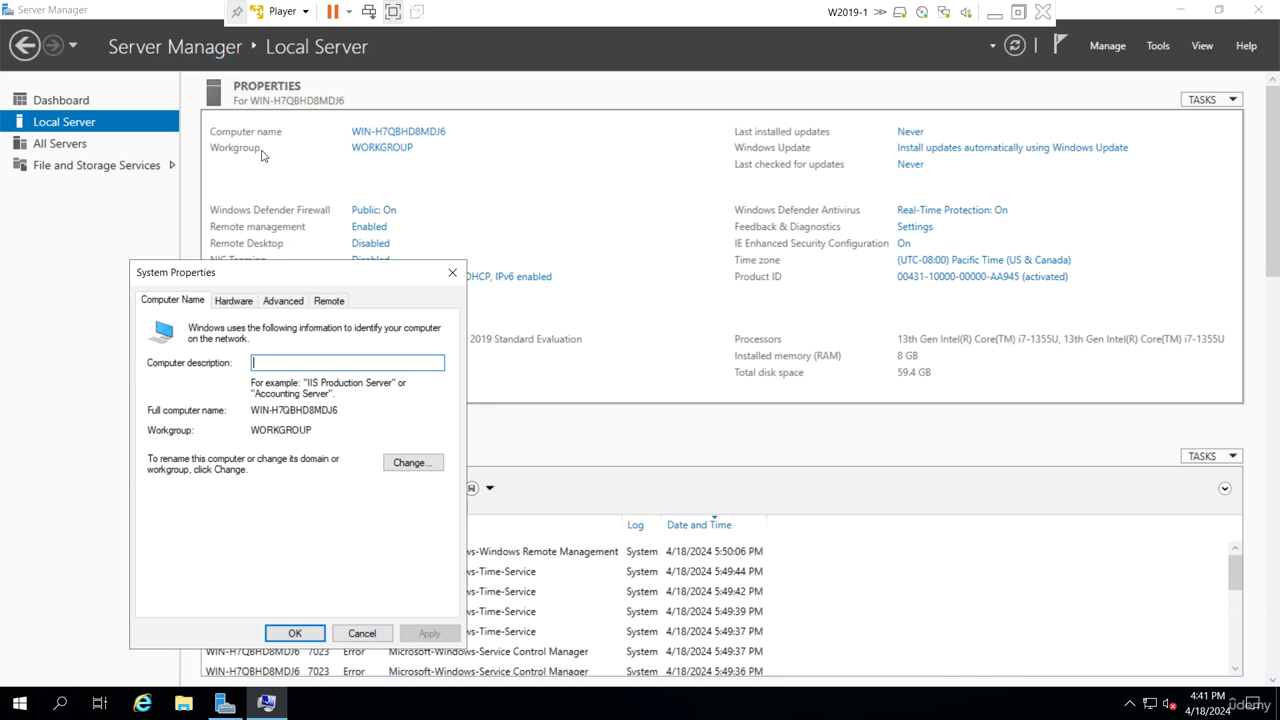
click(398, 467)
text(W)
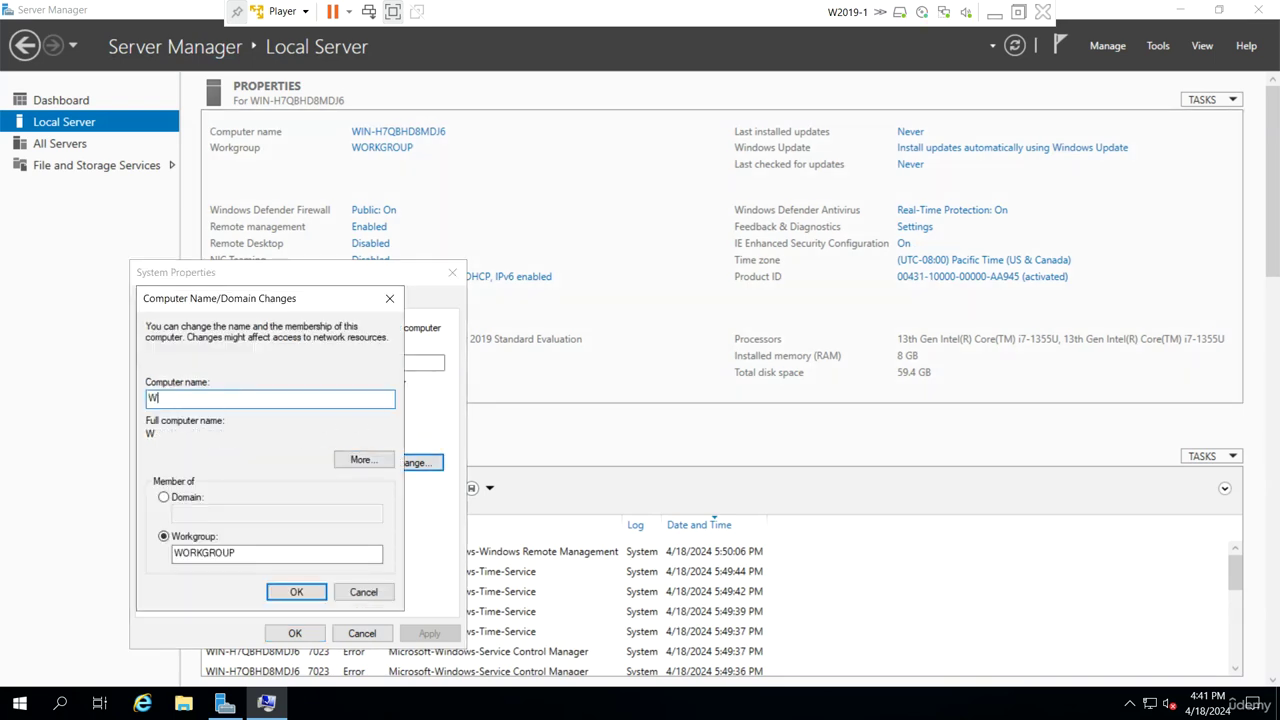
text(2019-1)
click(290, 591)
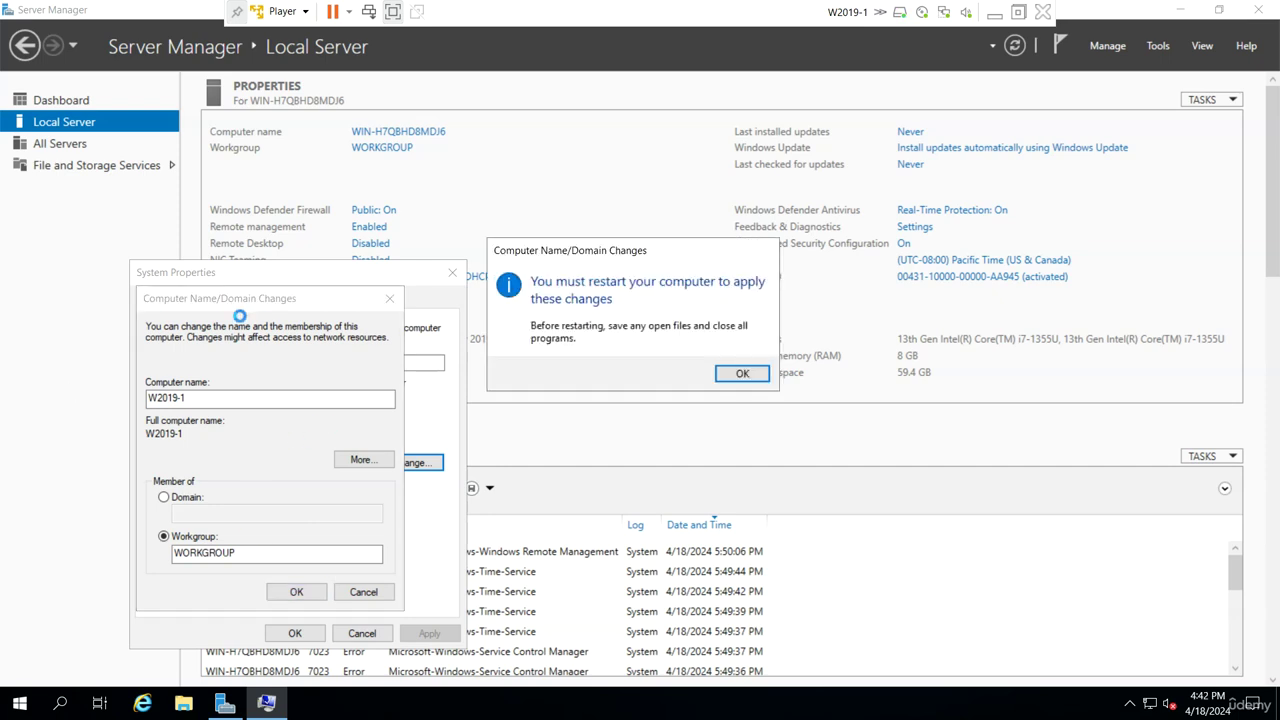
click(737, 371)
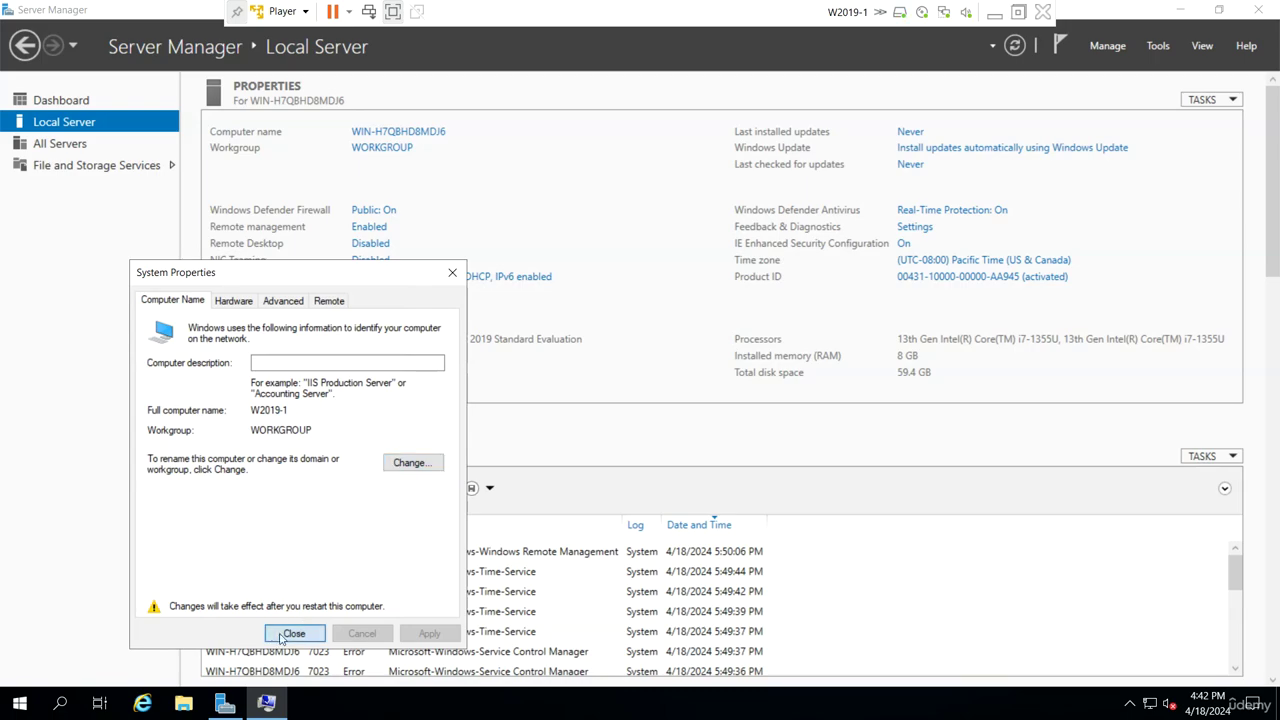
click(294, 633)
click(726, 366)
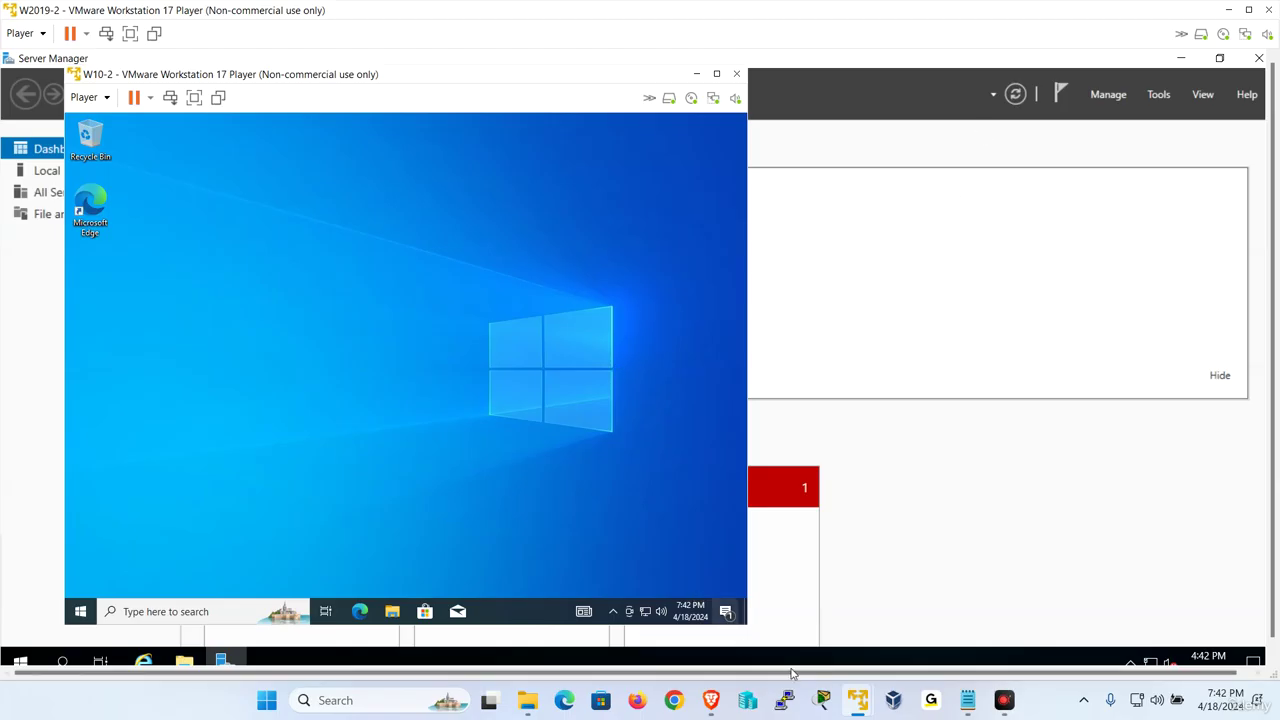
Bring the W2019-2 window forward and show its Local Server properties
mouse_move(857, 700)
click(1049, 612)
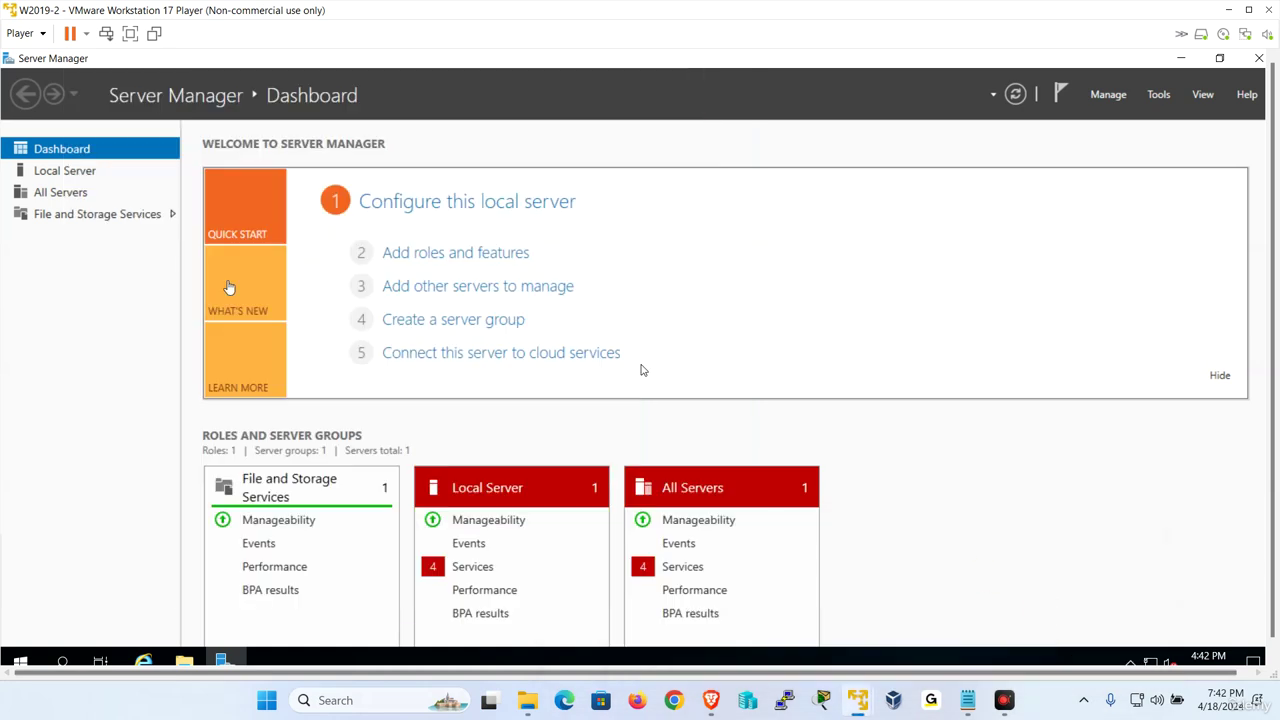
click(69, 175)
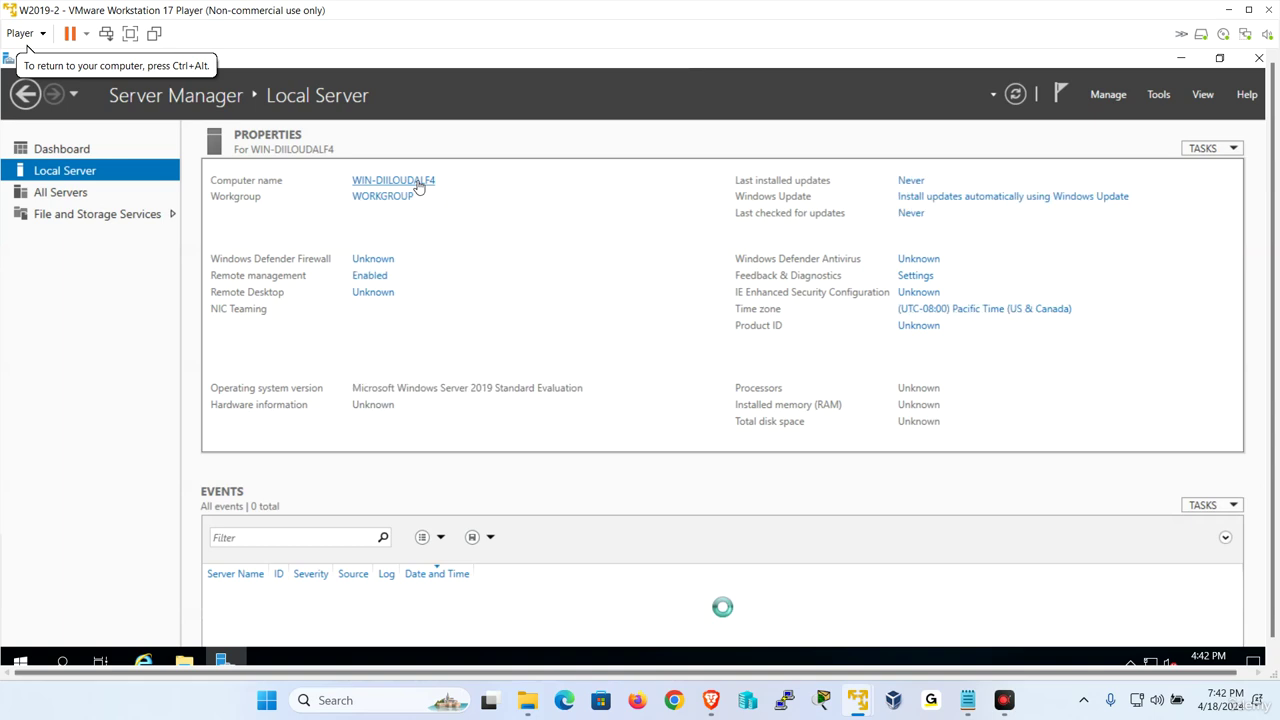
Change the computer name to W2019-2, restart the server, and bring W10-1 forward
click(418, 182)
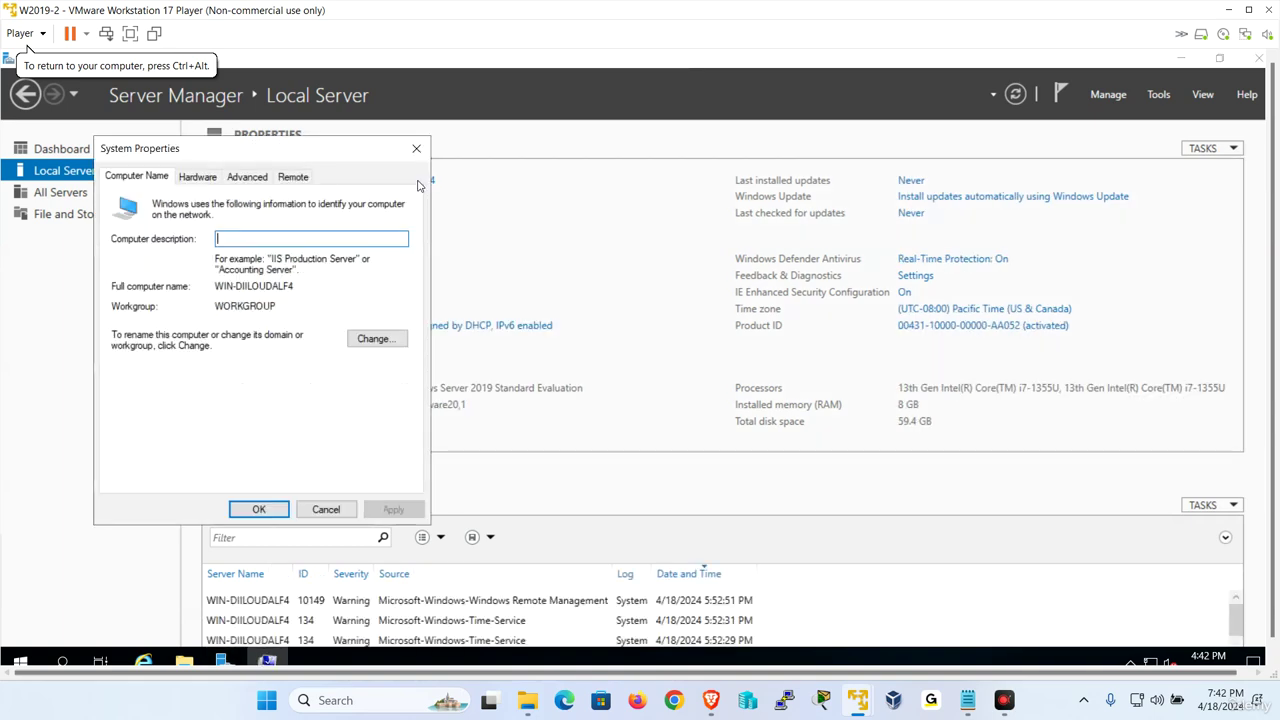
click(390, 338)
text(W)
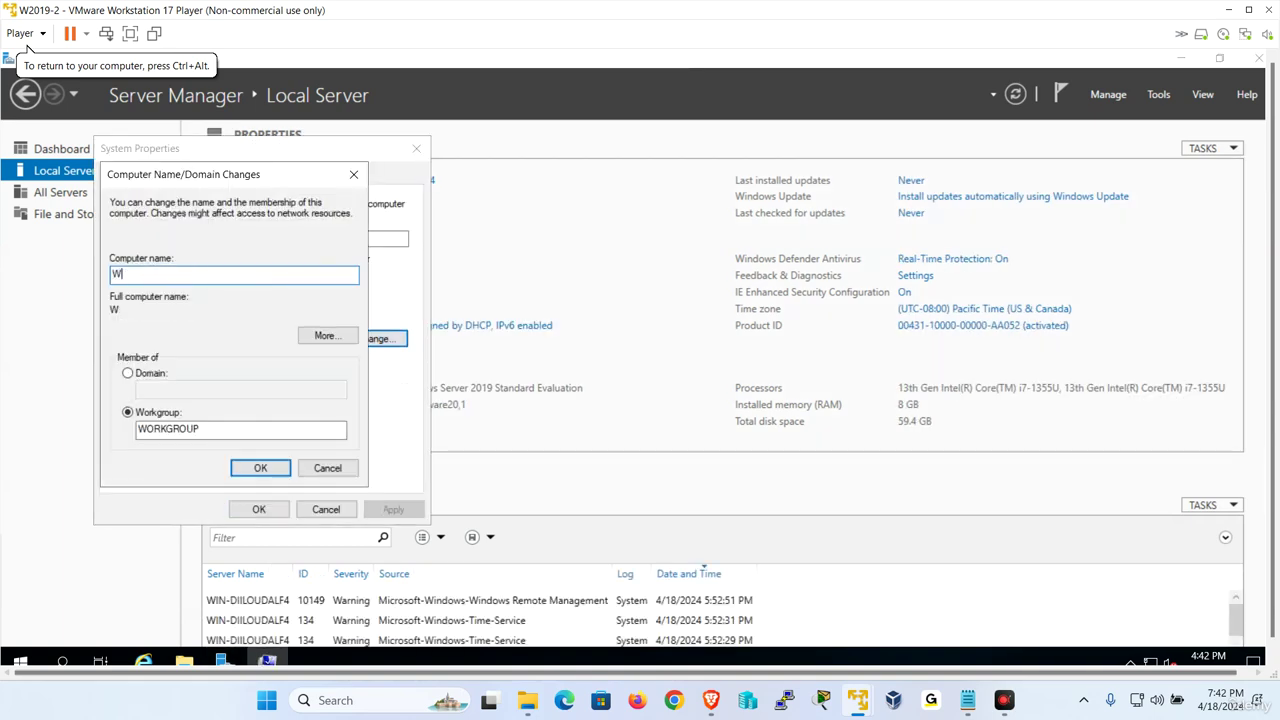
text(2019-2)
click(280, 467)
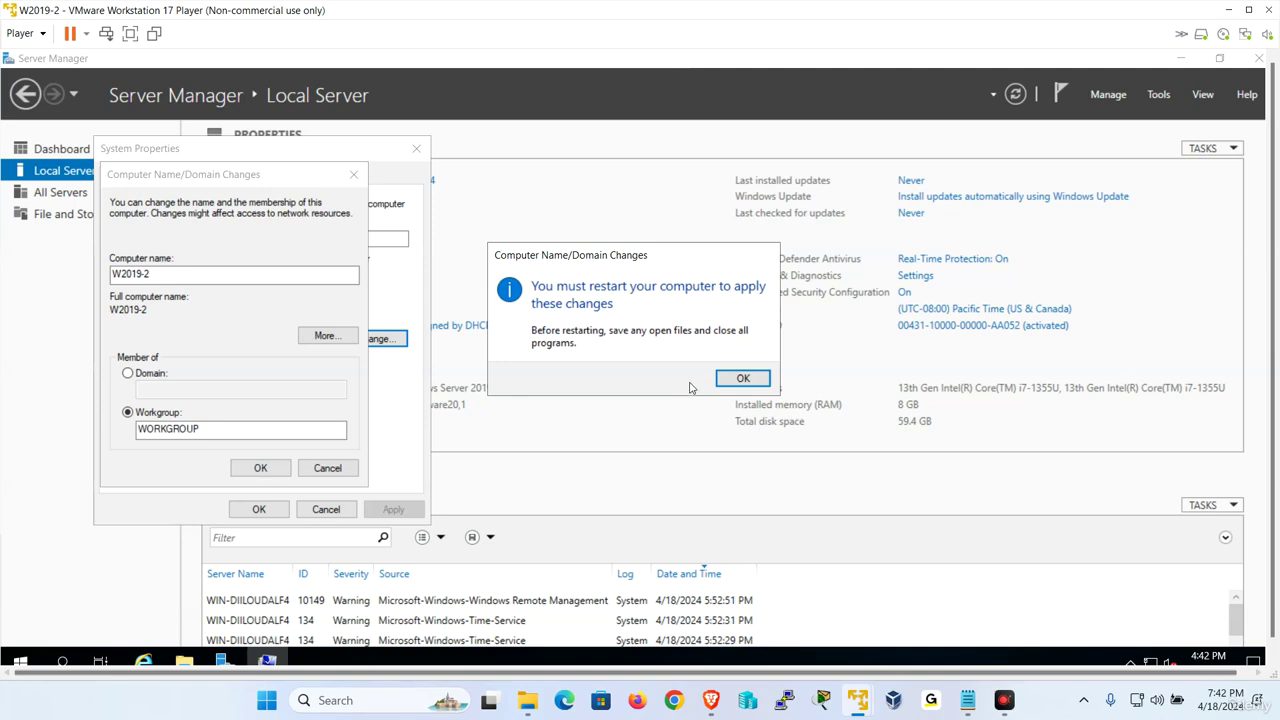
click(742, 382)
click(258, 509)
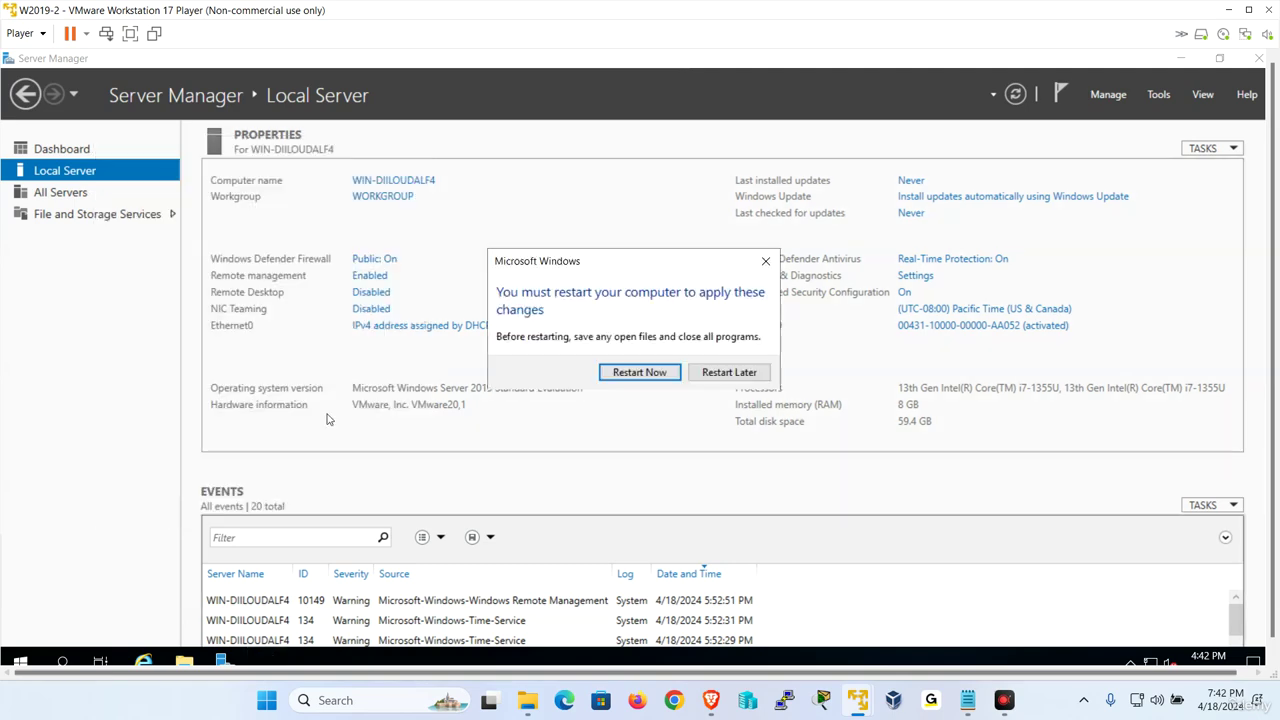
click(618, 372)
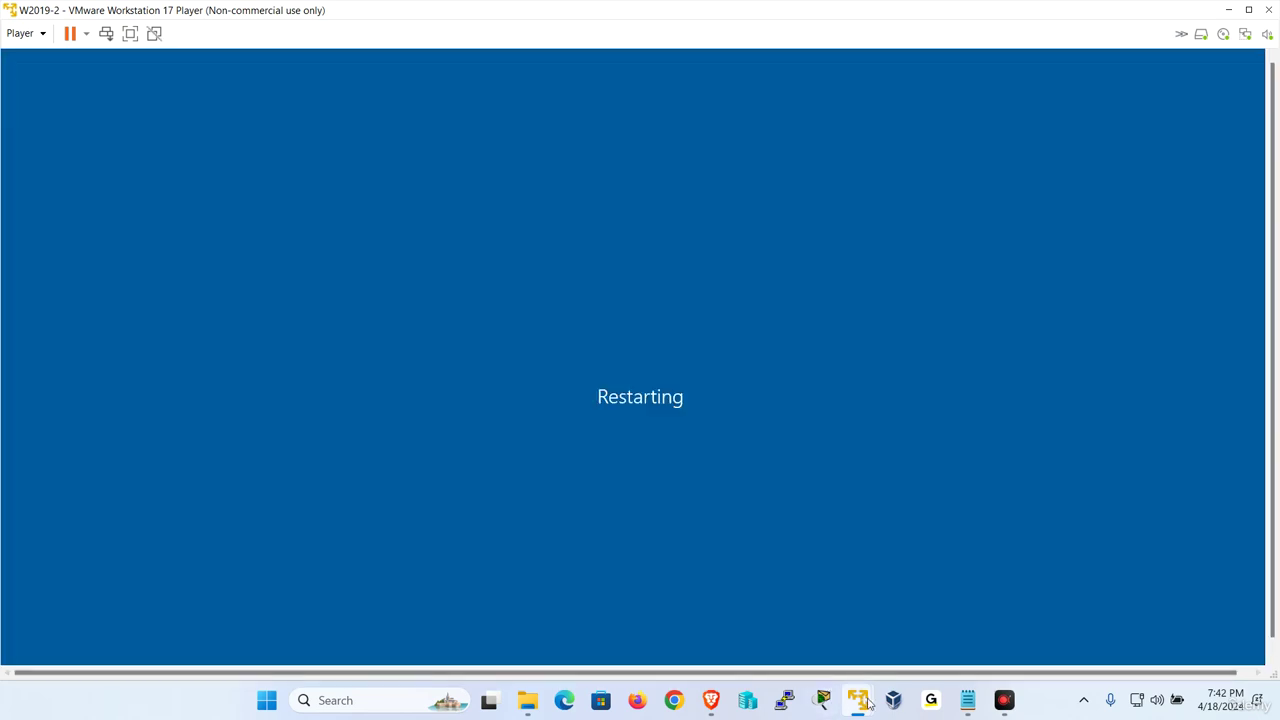
mouse_move(857, 698)
click(812, 615)
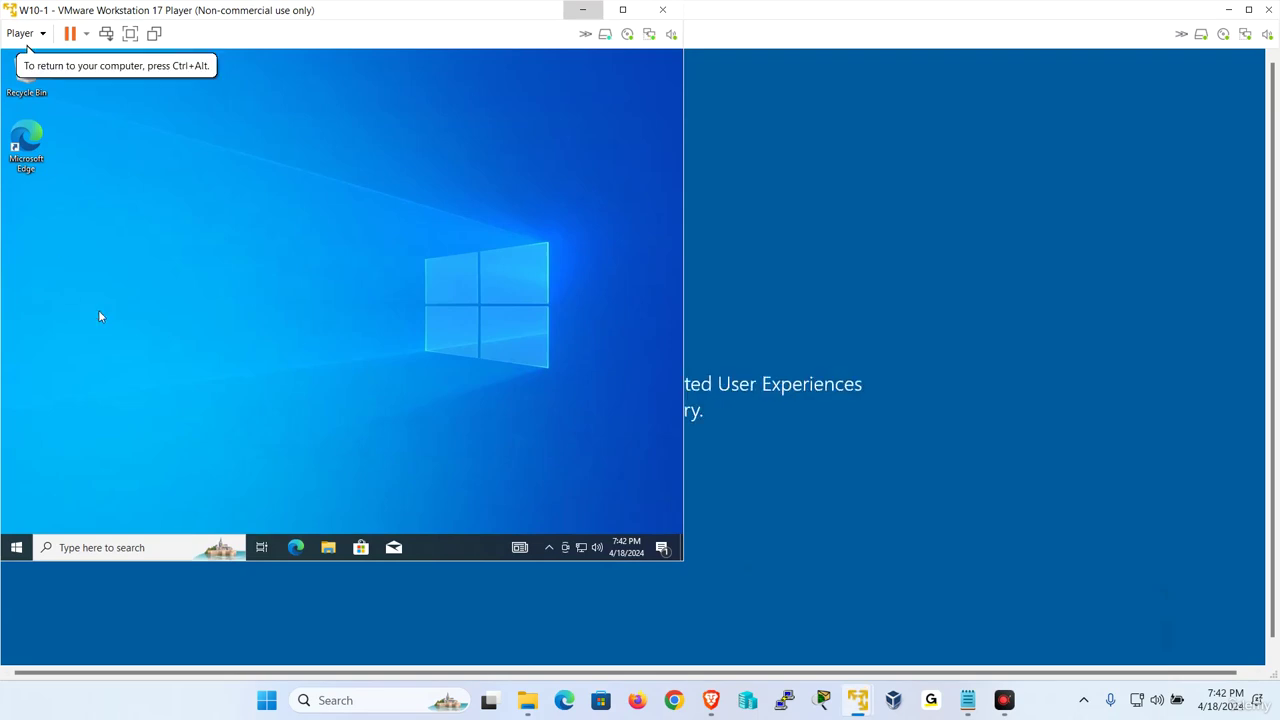
click(328, 549)
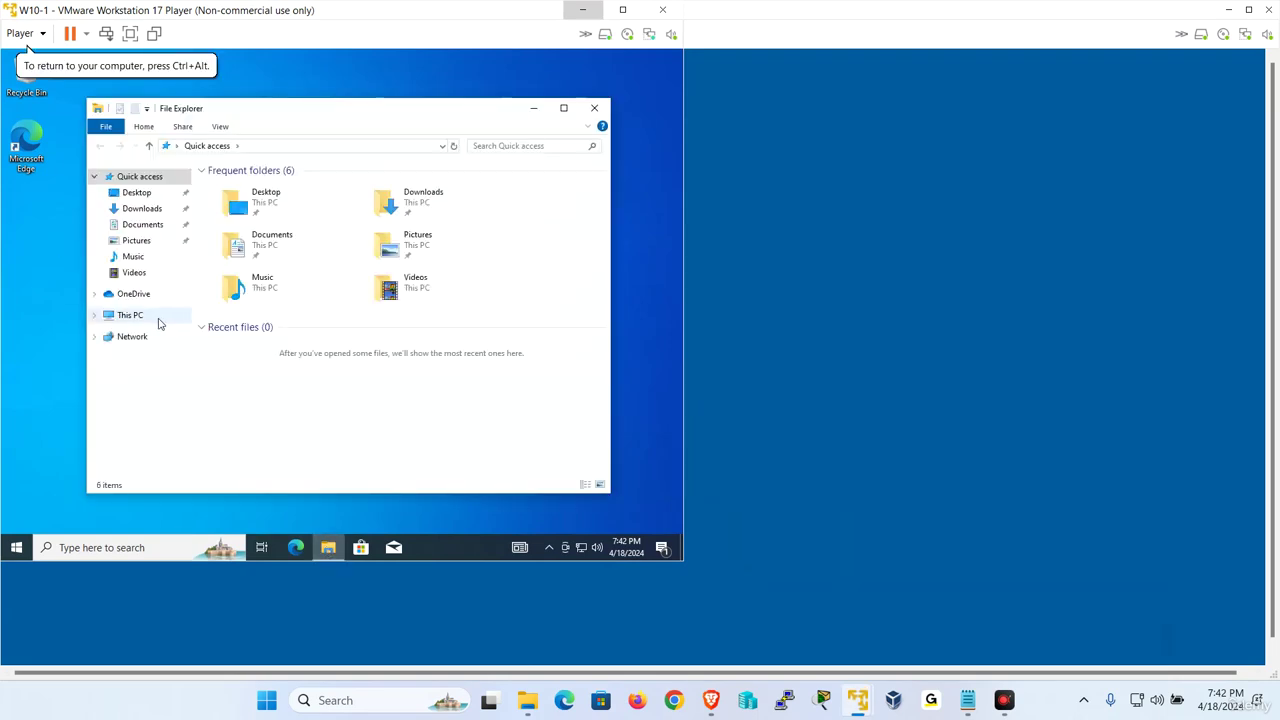
right_click(140, 316)
click(211, 489)
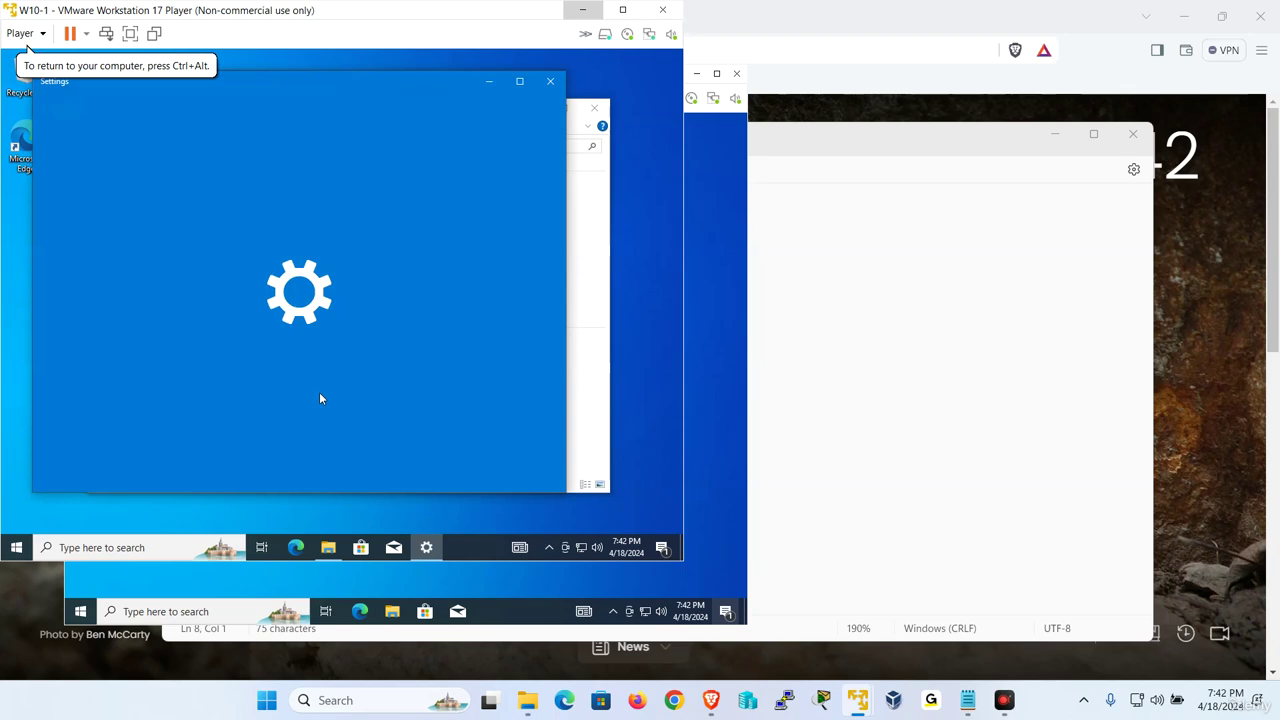
scroll(386, 323, down, 5)
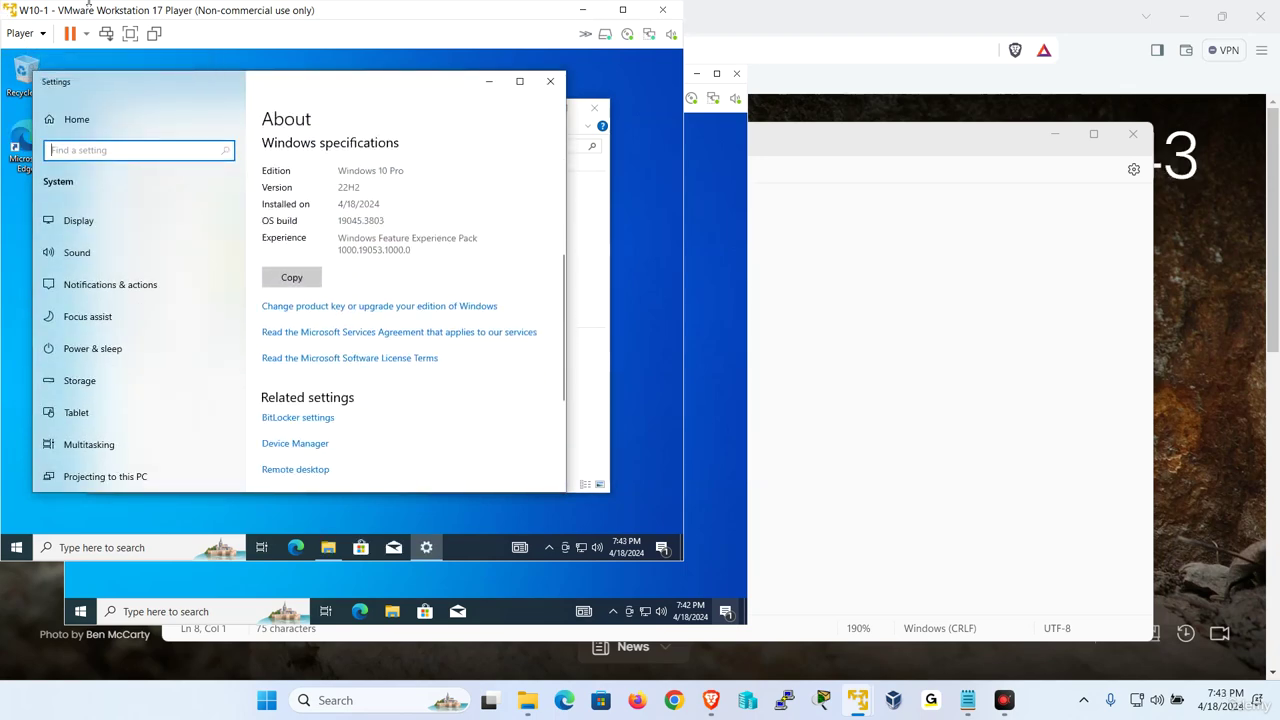
scroll(425, 275, up, 4)
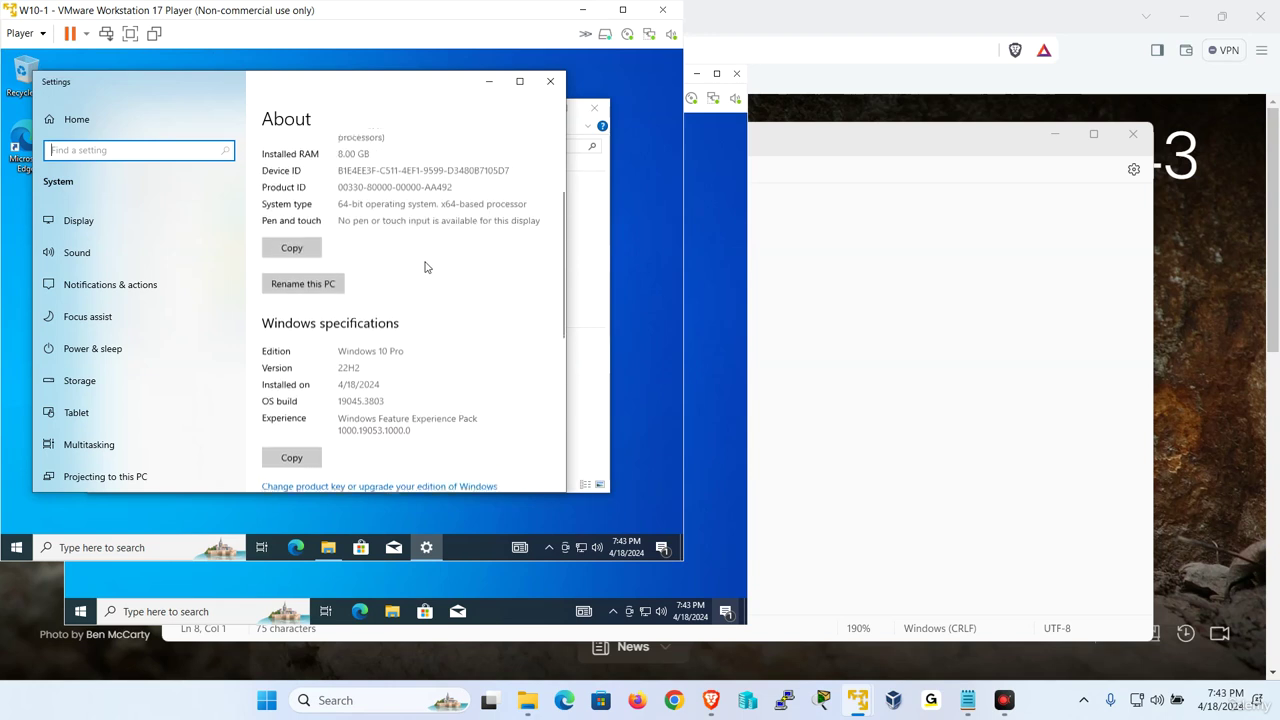
click(316, 294)
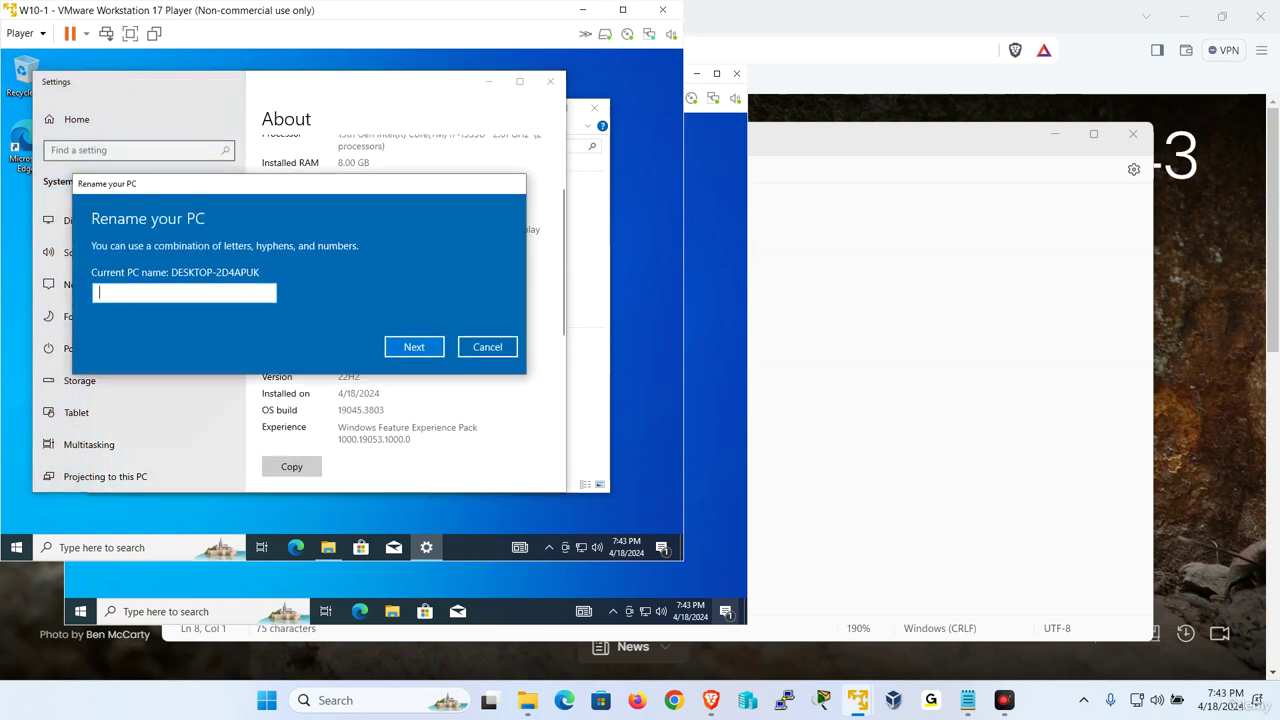
click(487, 346)
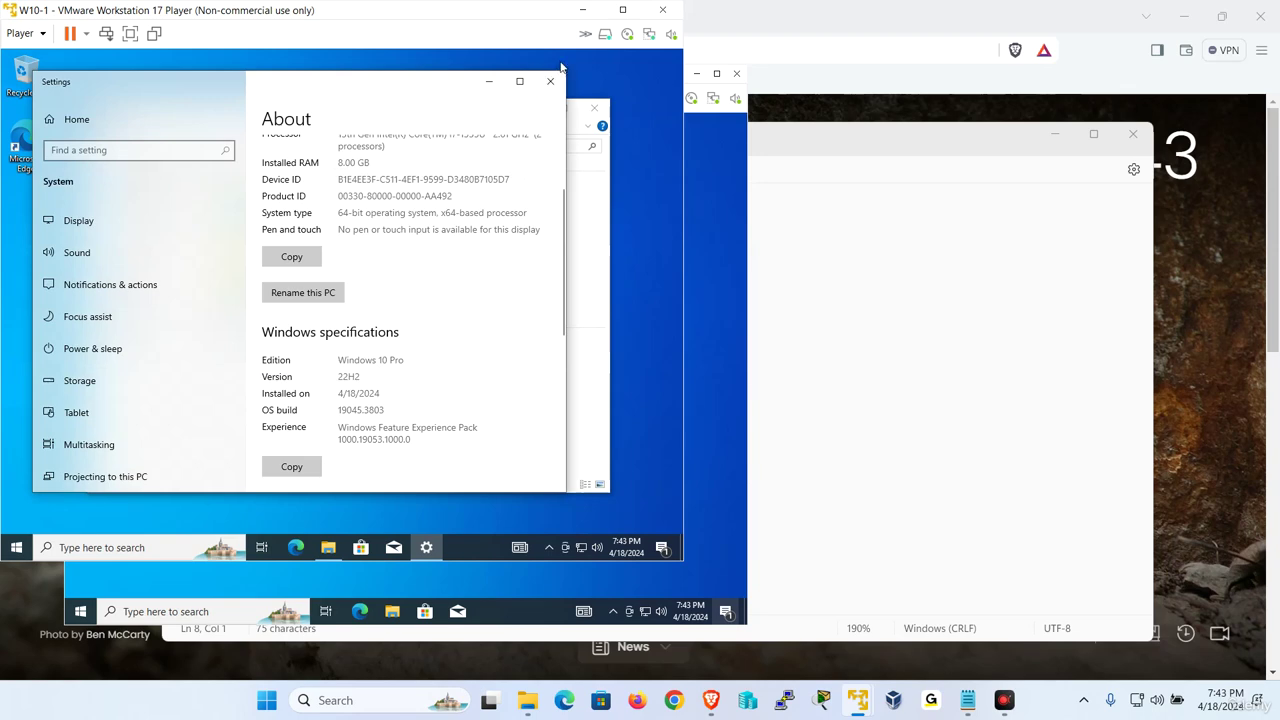
click(550, 81)
click(595, 108)
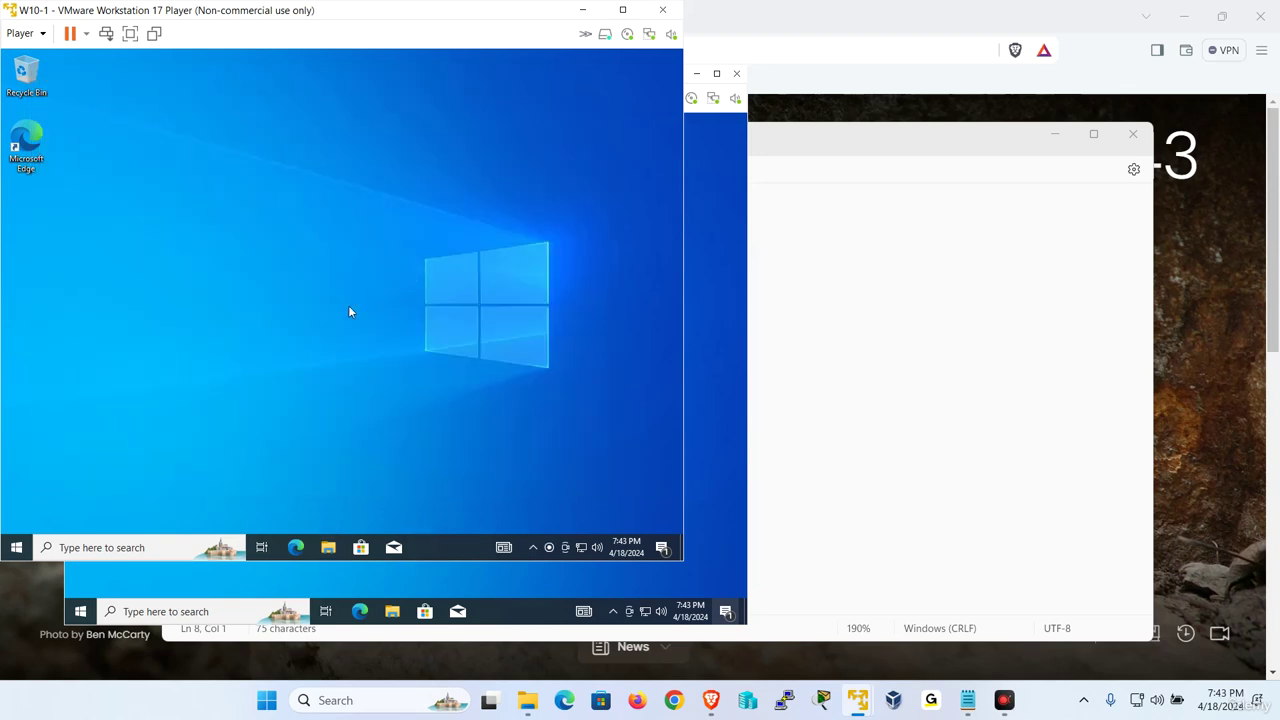
Open the About page for This PC on the Windows 10 VM
key(super+e)
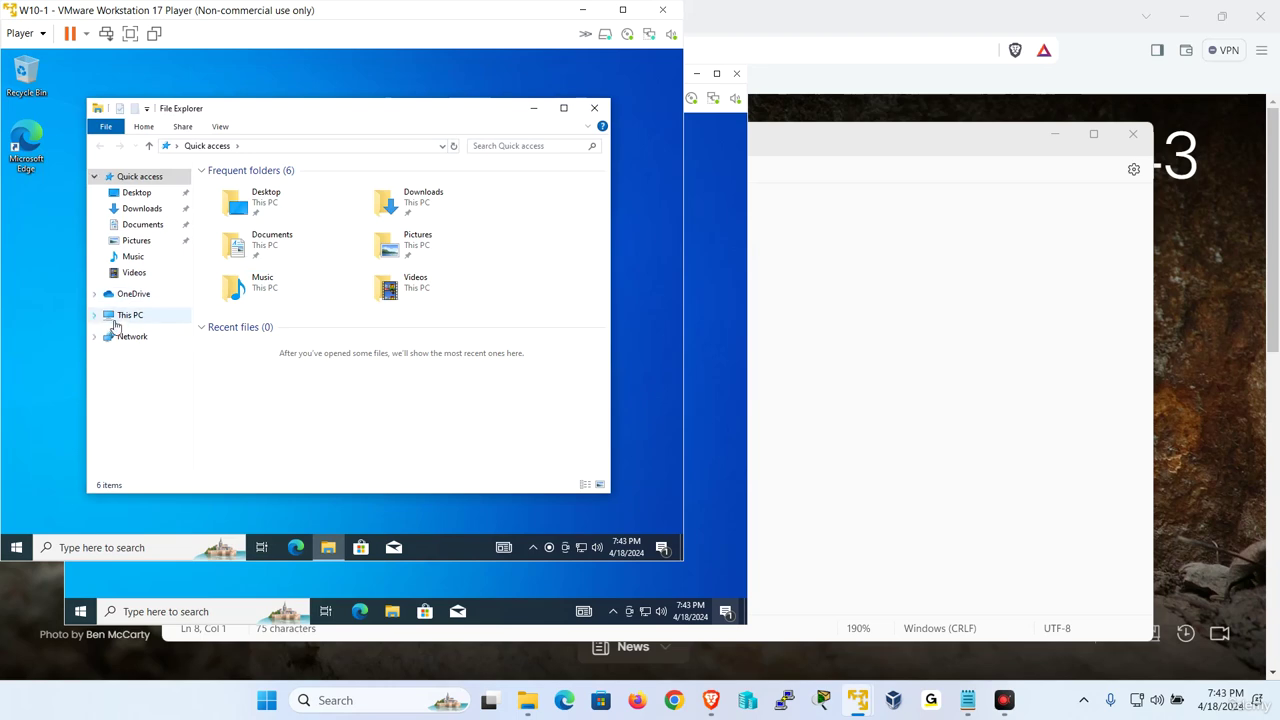
right_click(131, 318)
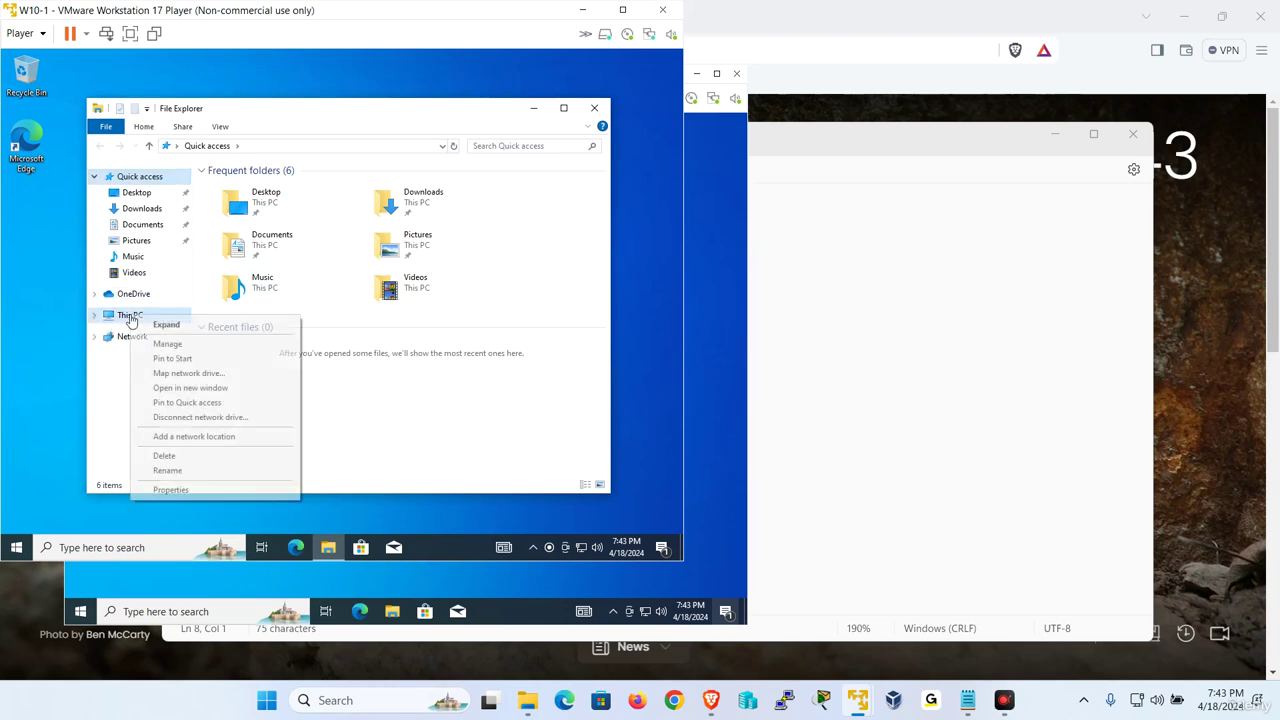
click(223, 490)
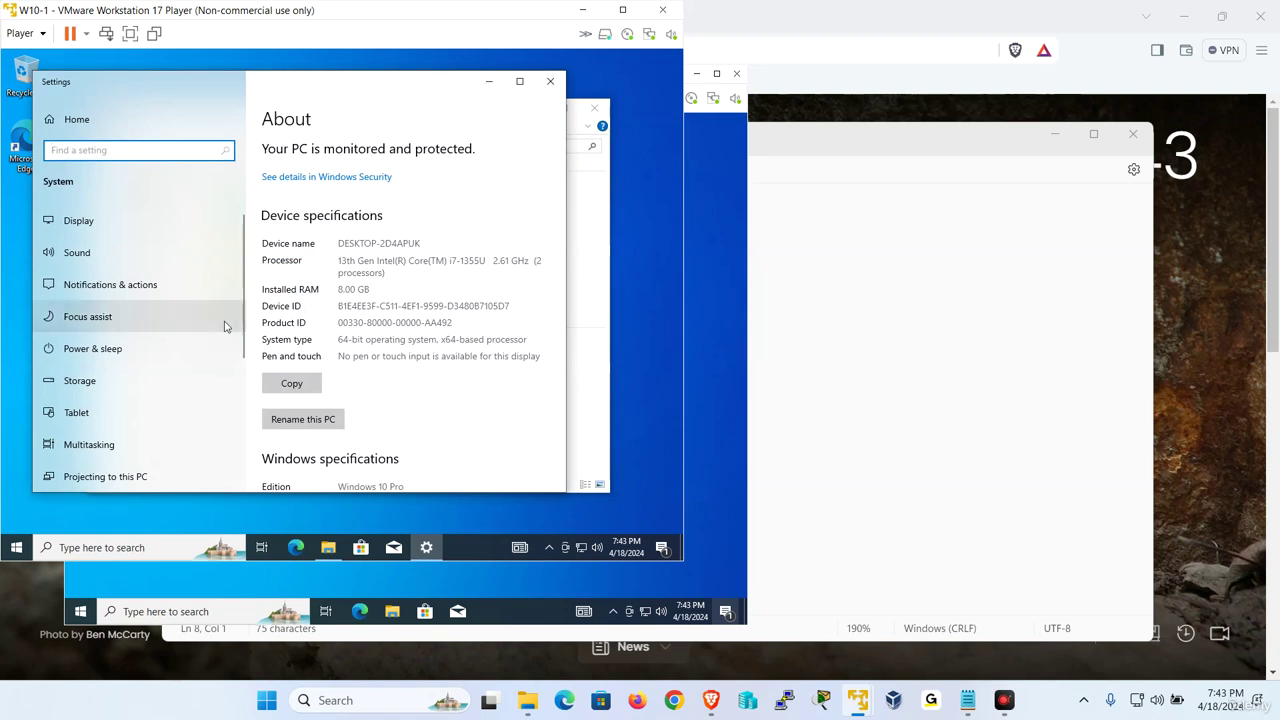
scroll(411, 329, down, 5)
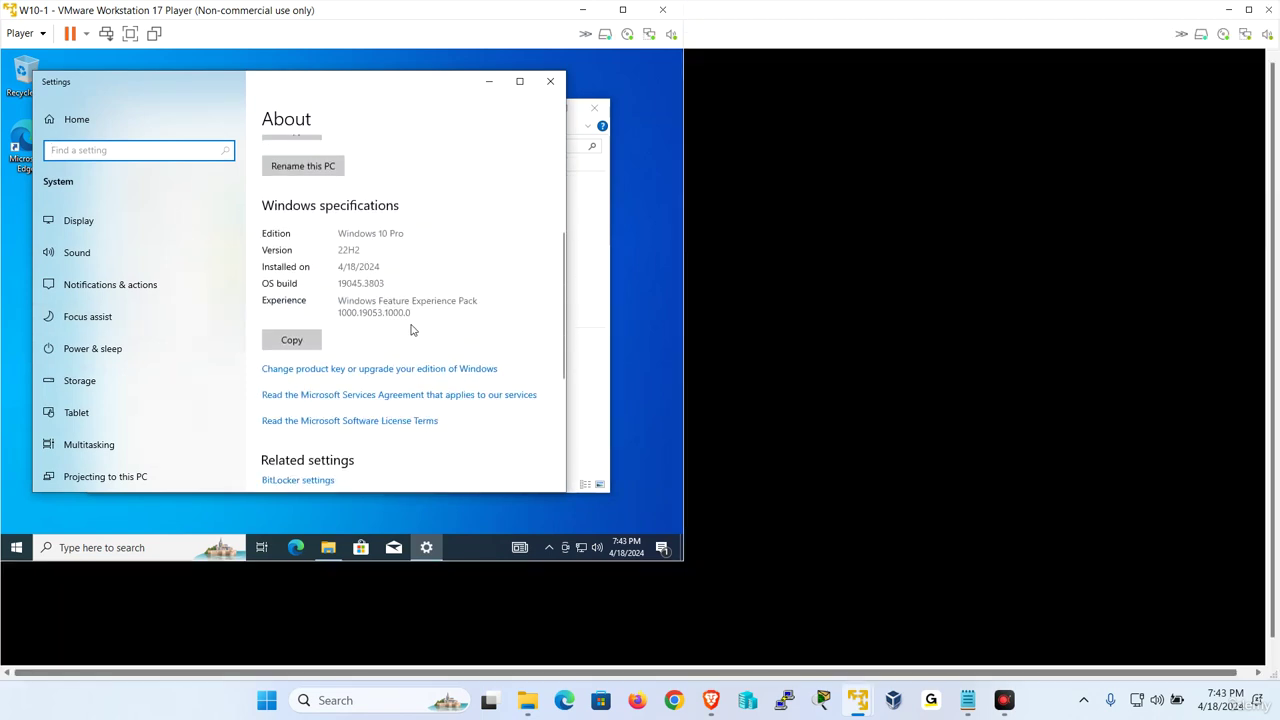
scroll(411, 329, down, 4)
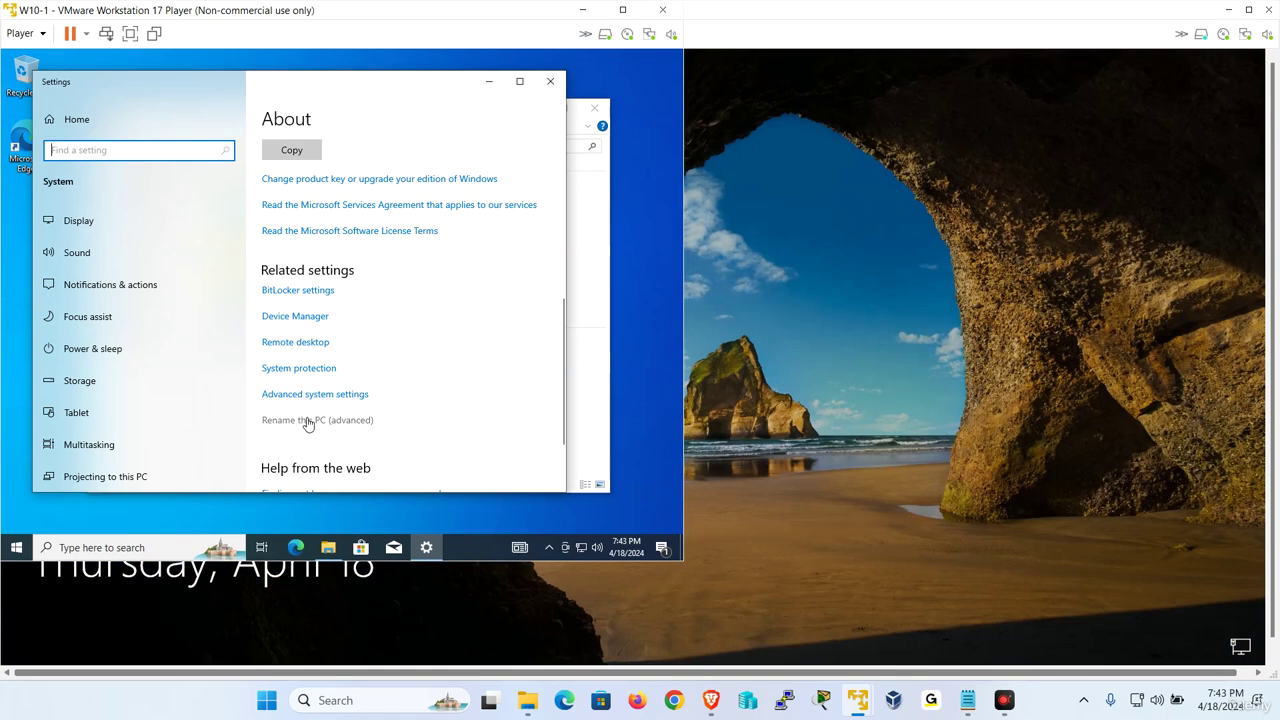
Change the computer name to W10-1 and restart the VM now
click(308, 421)
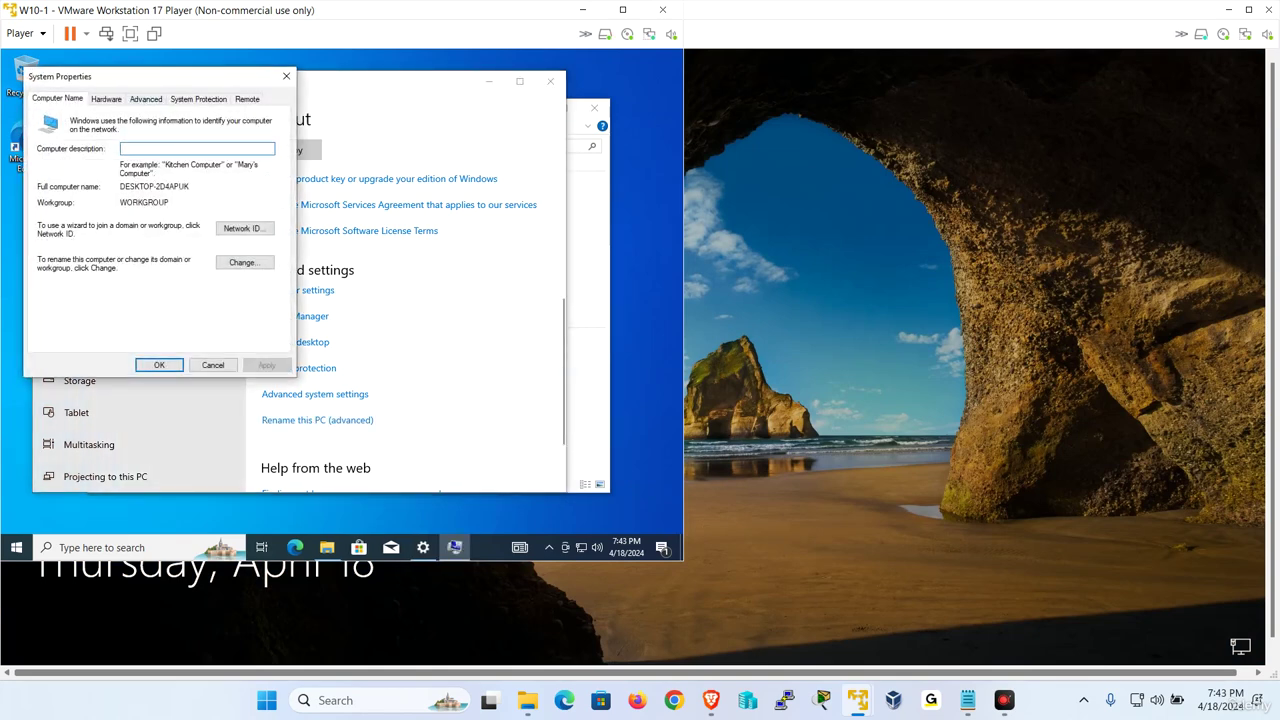
click(245, 263)
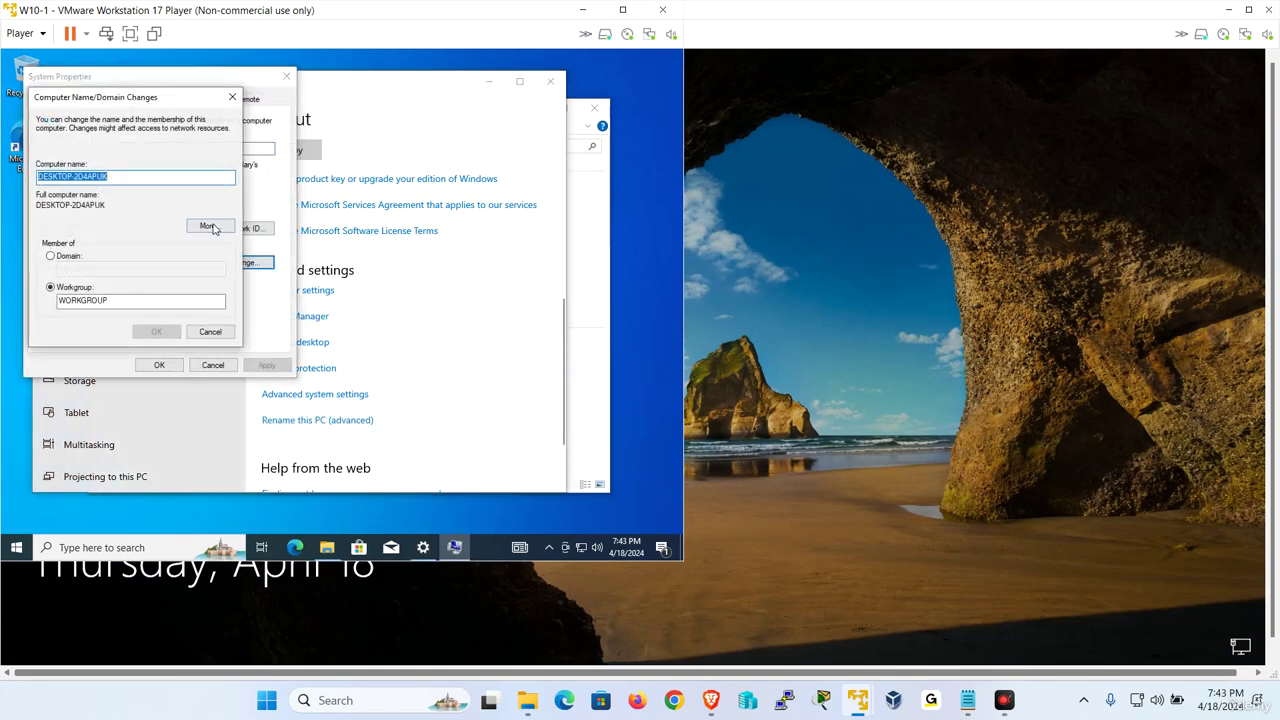
text(W)
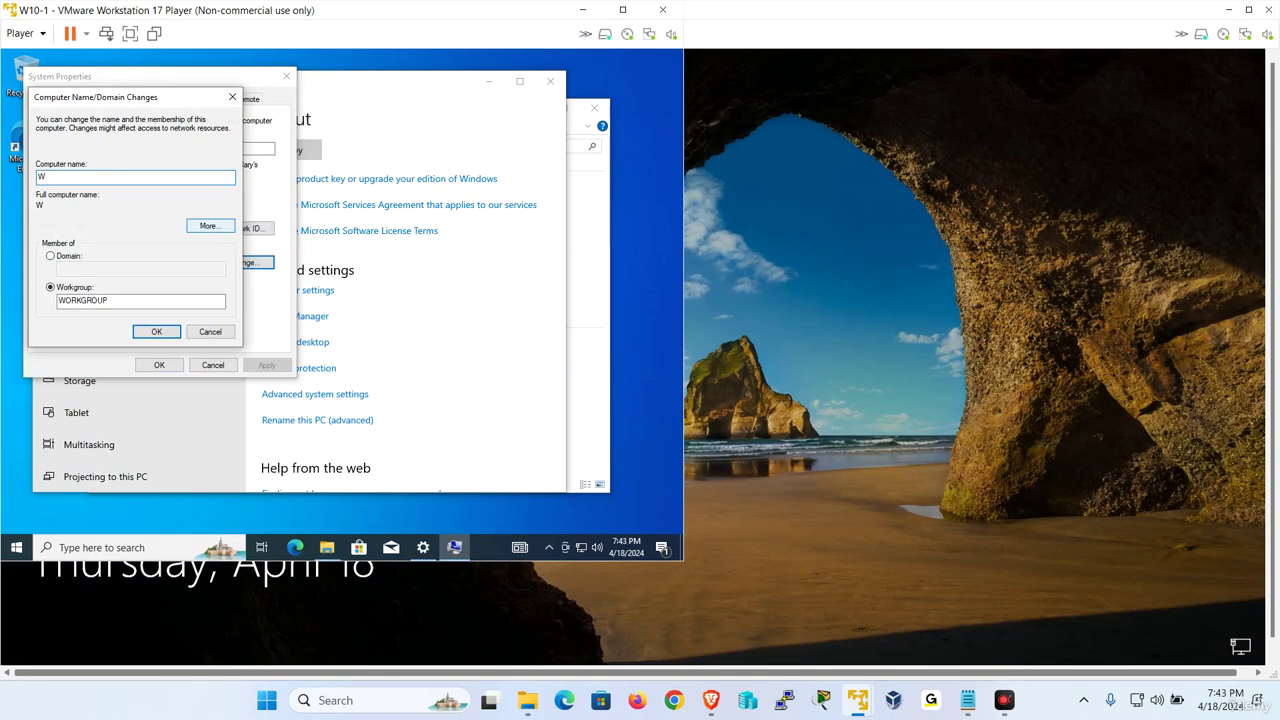
text(10-1)
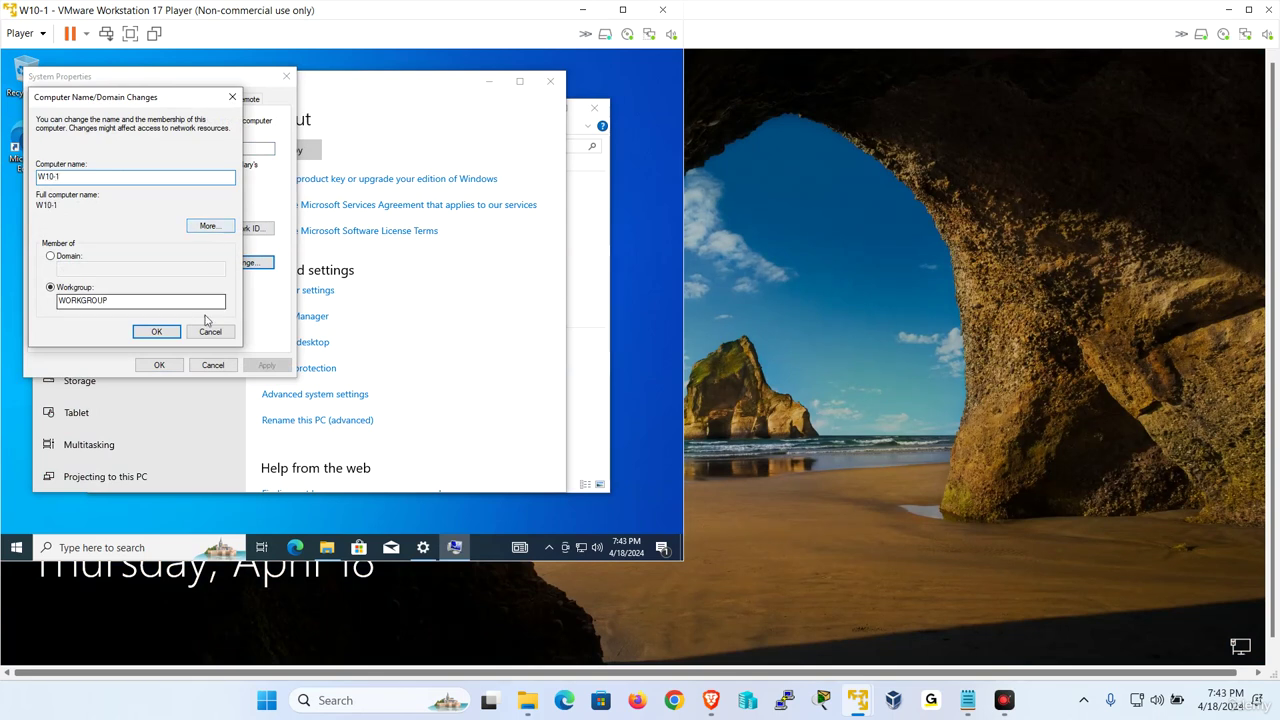
click(157, 331)
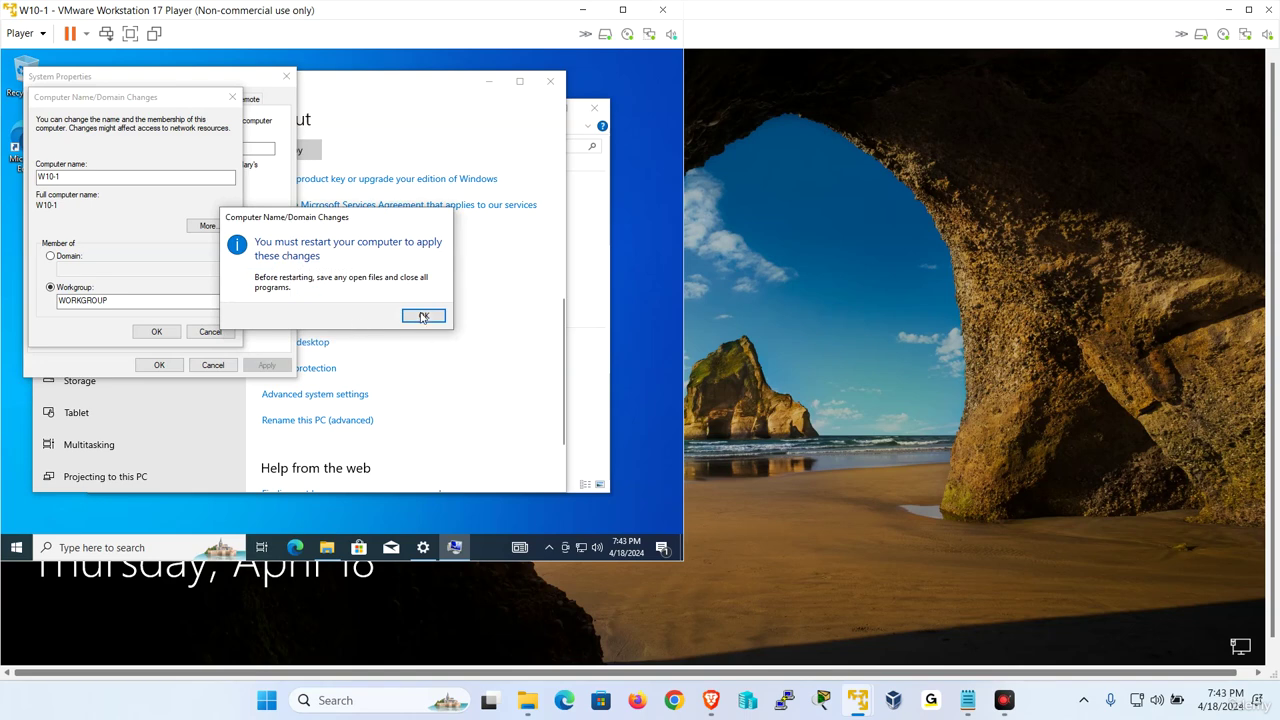
click(423, 317)
click(160, 366)
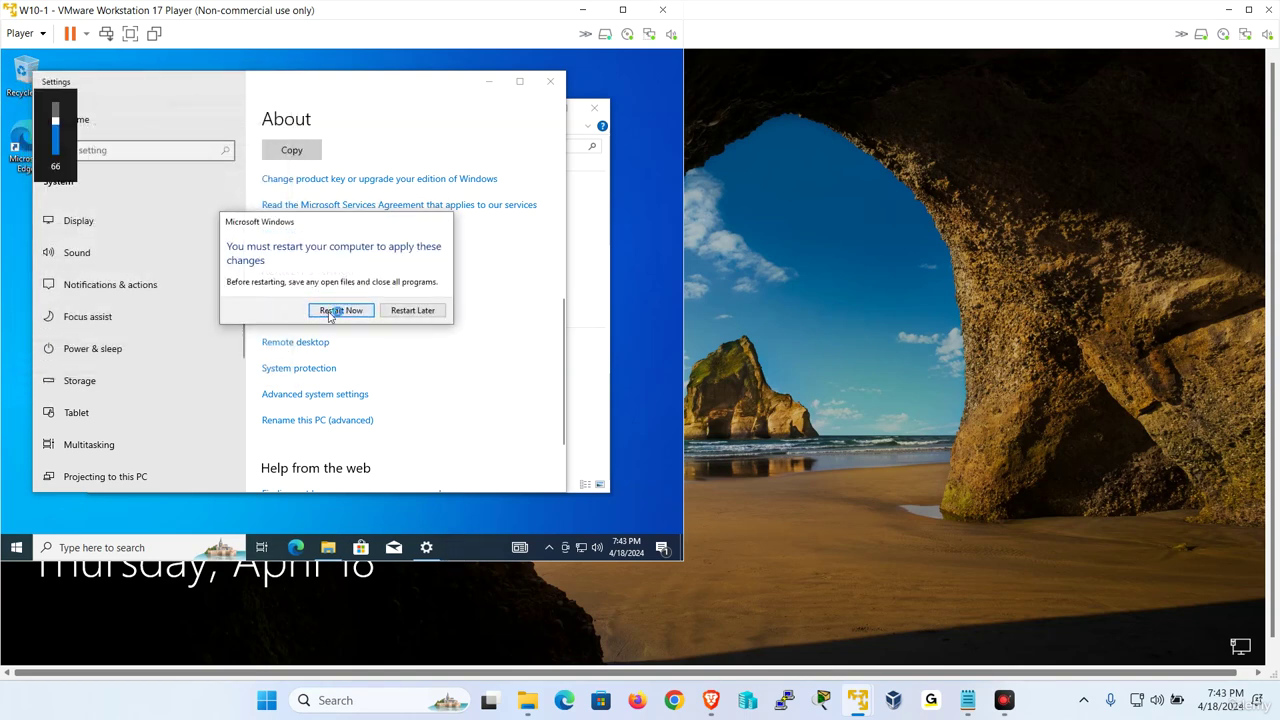
click(329, 311)
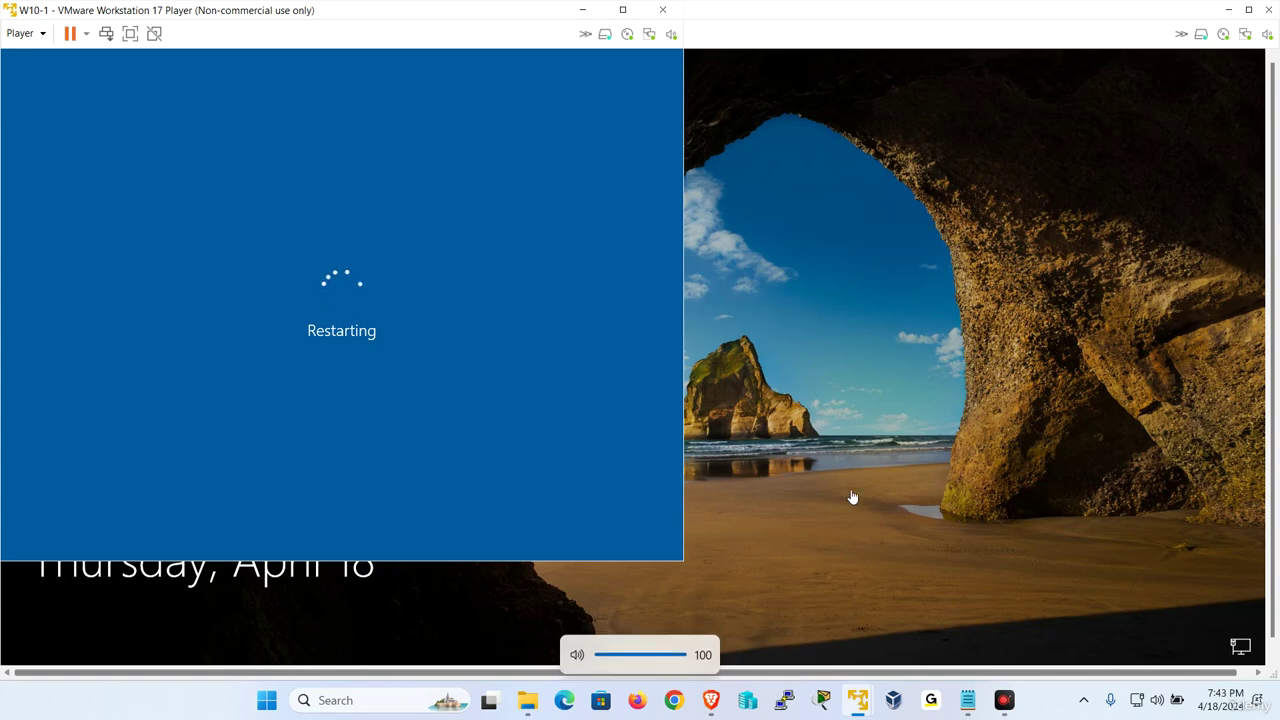
Remove the sound card from the W10-1 virtual machine's settings and save
click(20, 33)
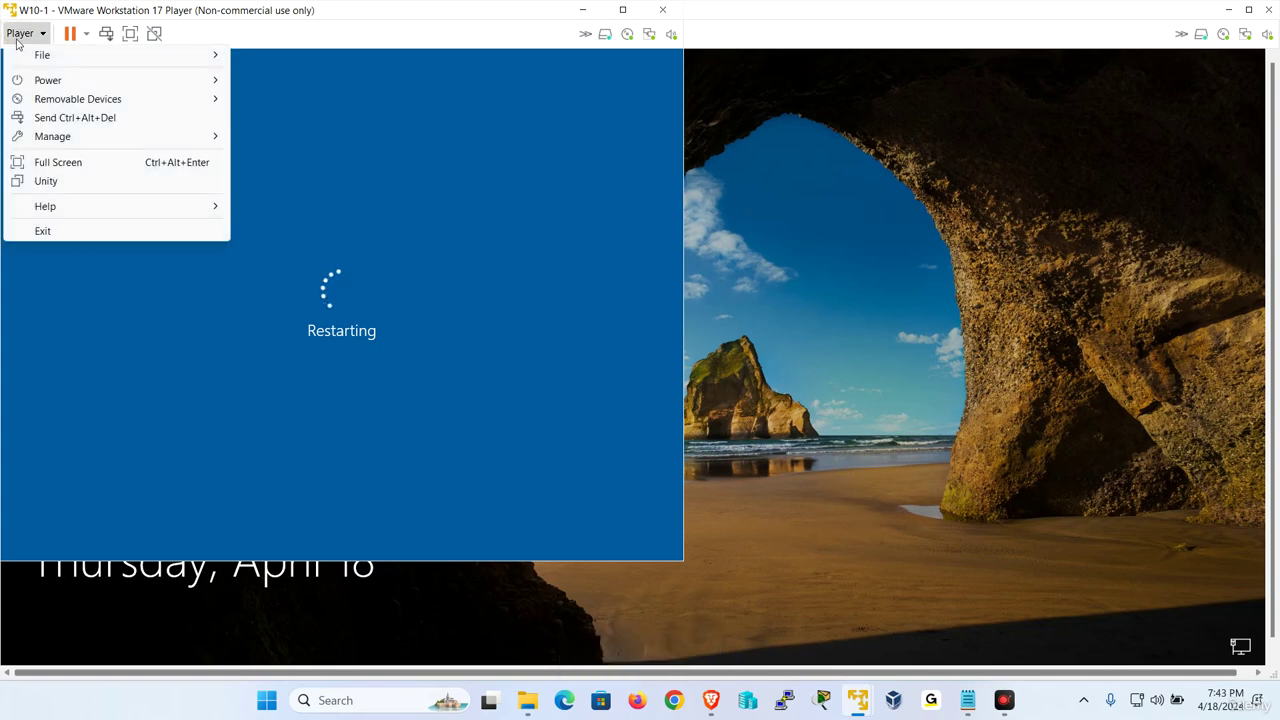
mouse_move(104, 138)
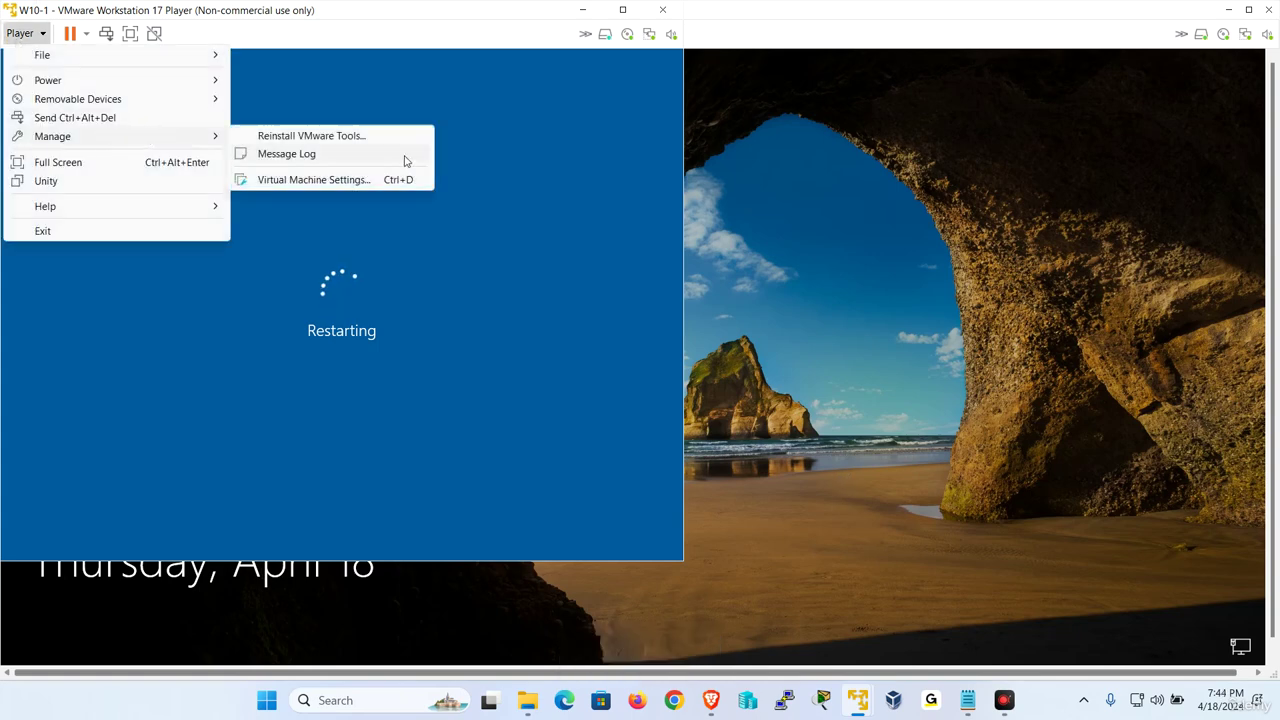
click(360, 182)
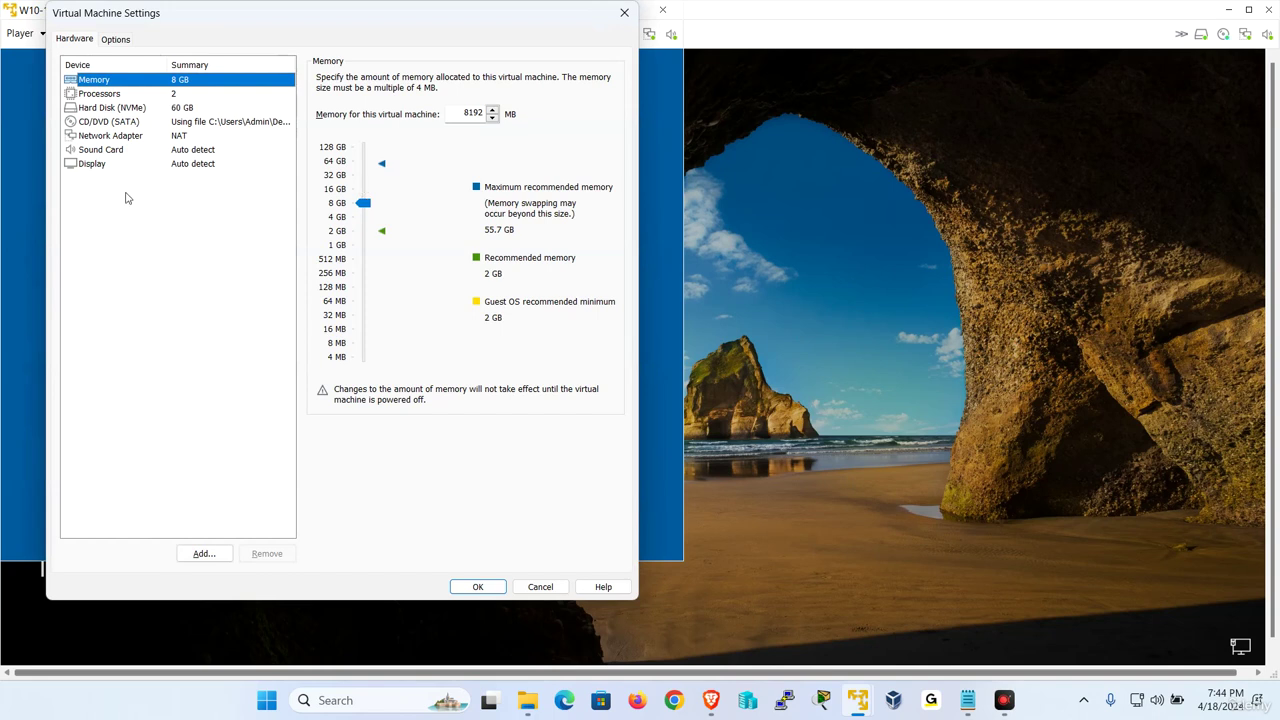
click(145, 151)
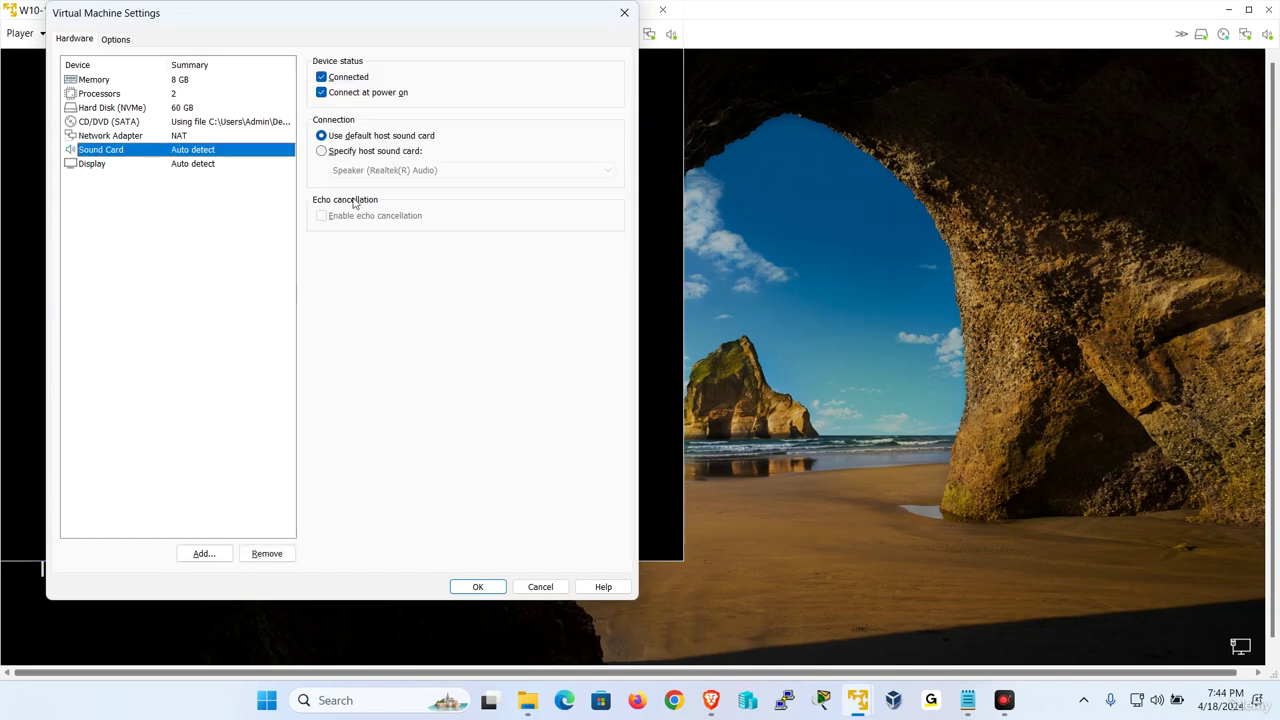
click(262, 557)
click(477, 586)
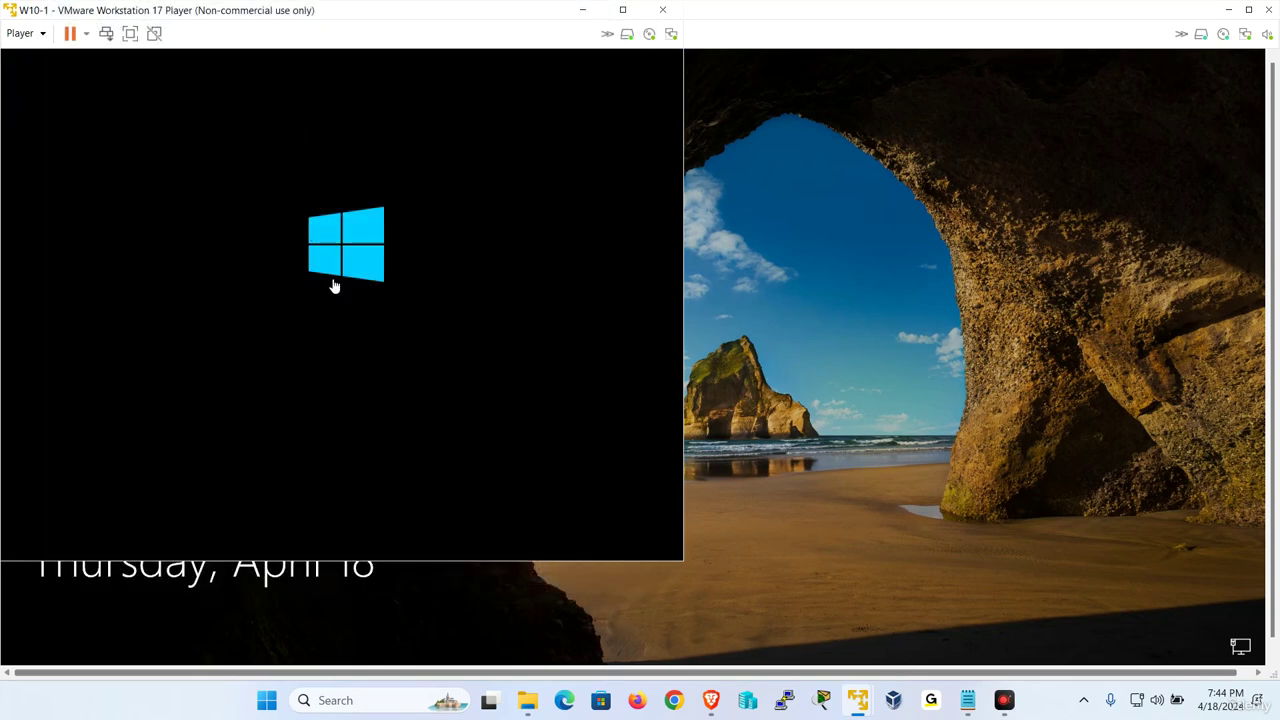
Bring W10-2 forward and remove its sound card in Virtual Machine Settings
mouse_move(857, 700)
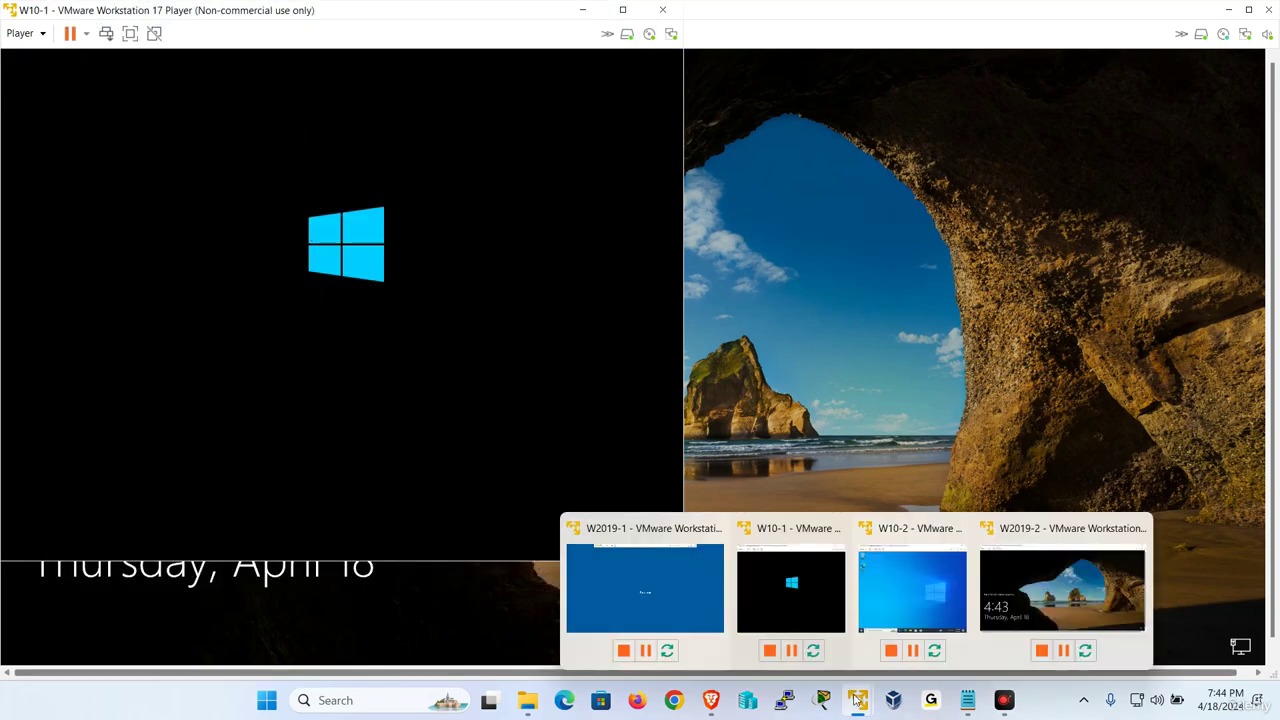
click(922, 581)
click(84, 98)
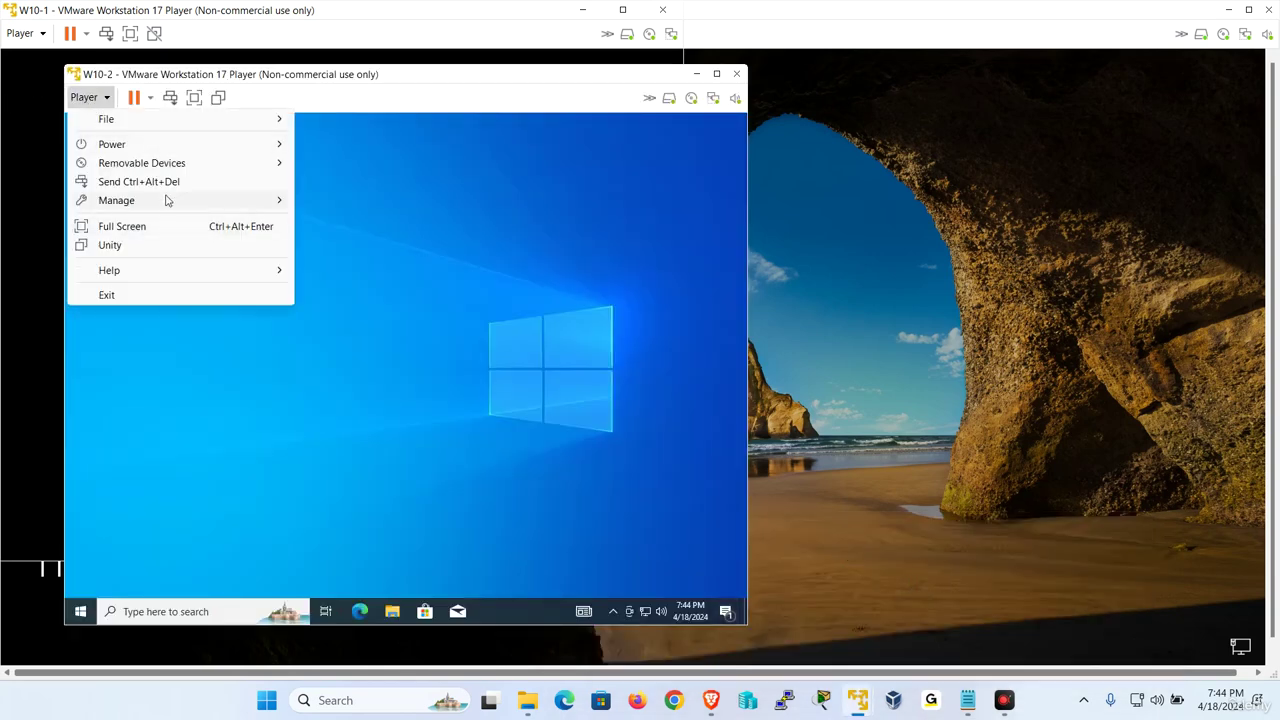
mouse_move(168, 201)
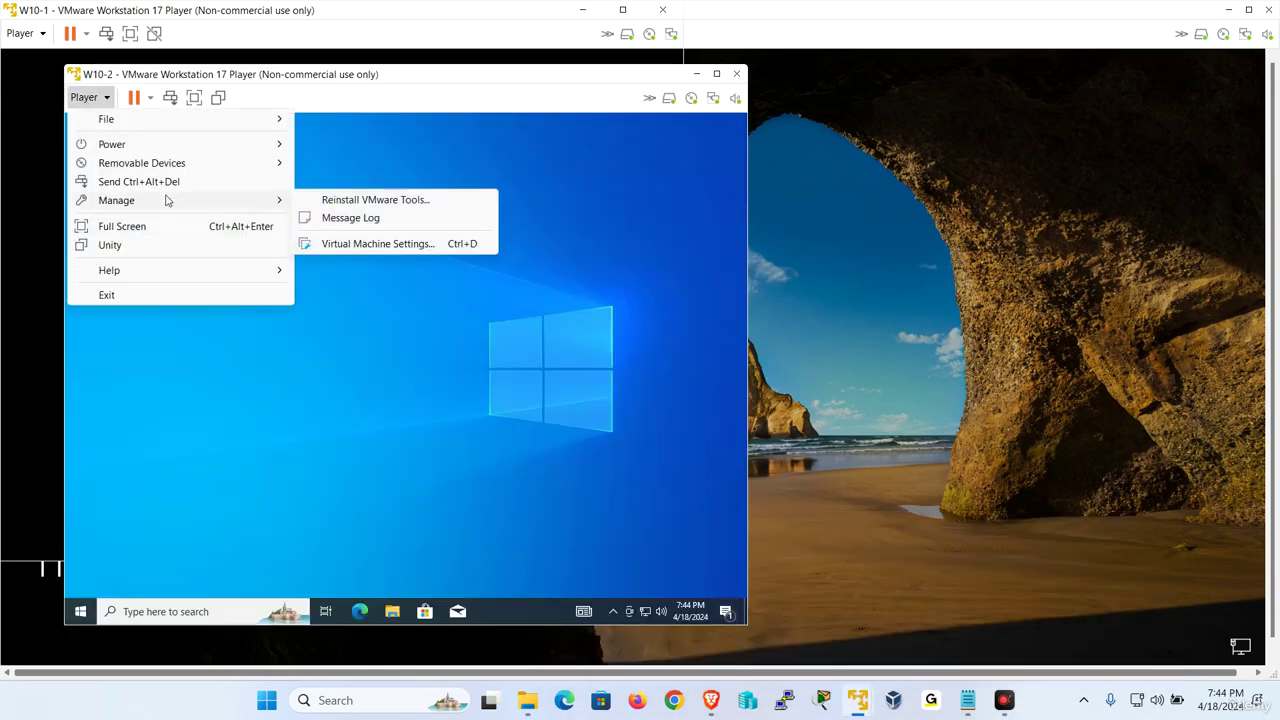
click(346, 245)
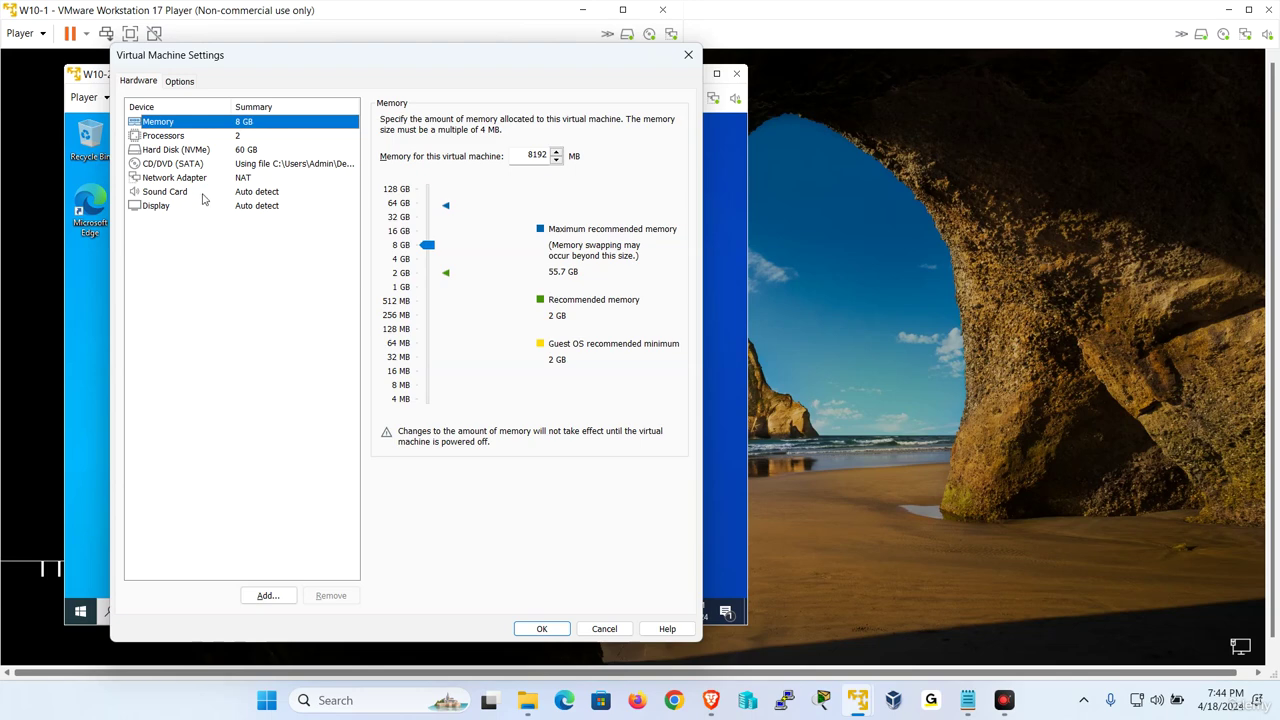
click(203, 194)
click(331, 595)
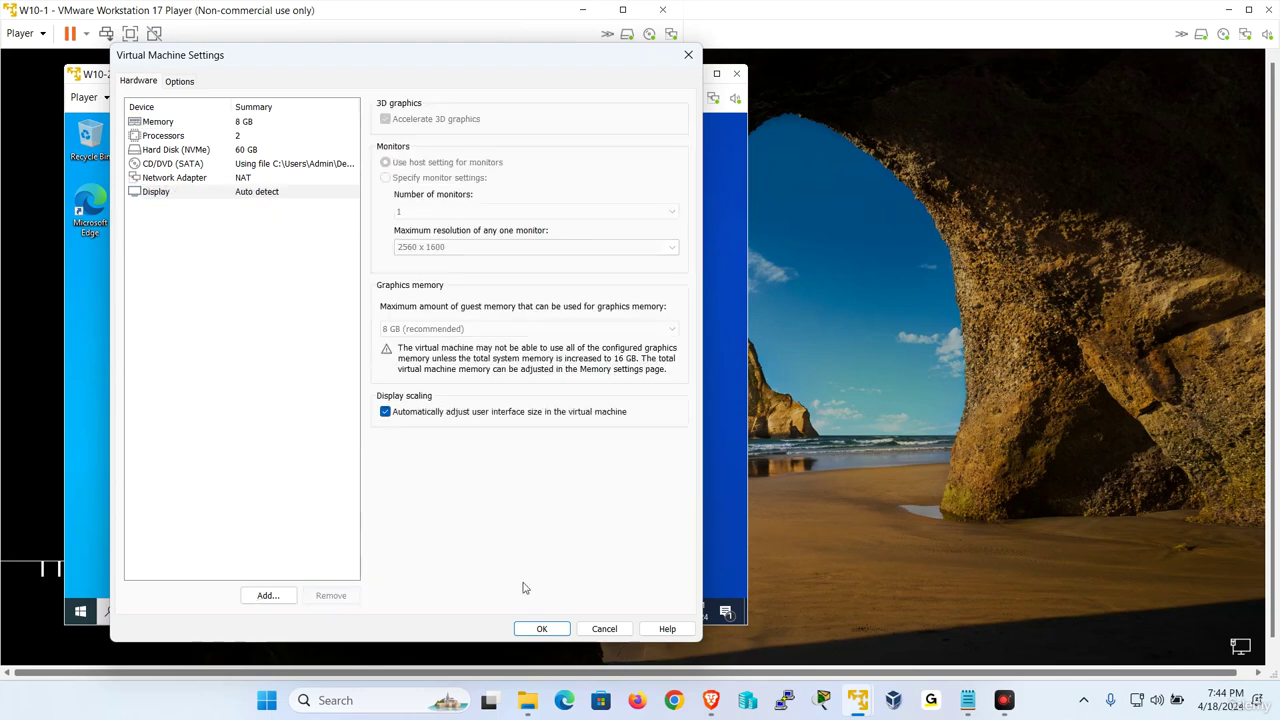
click(541, 628)
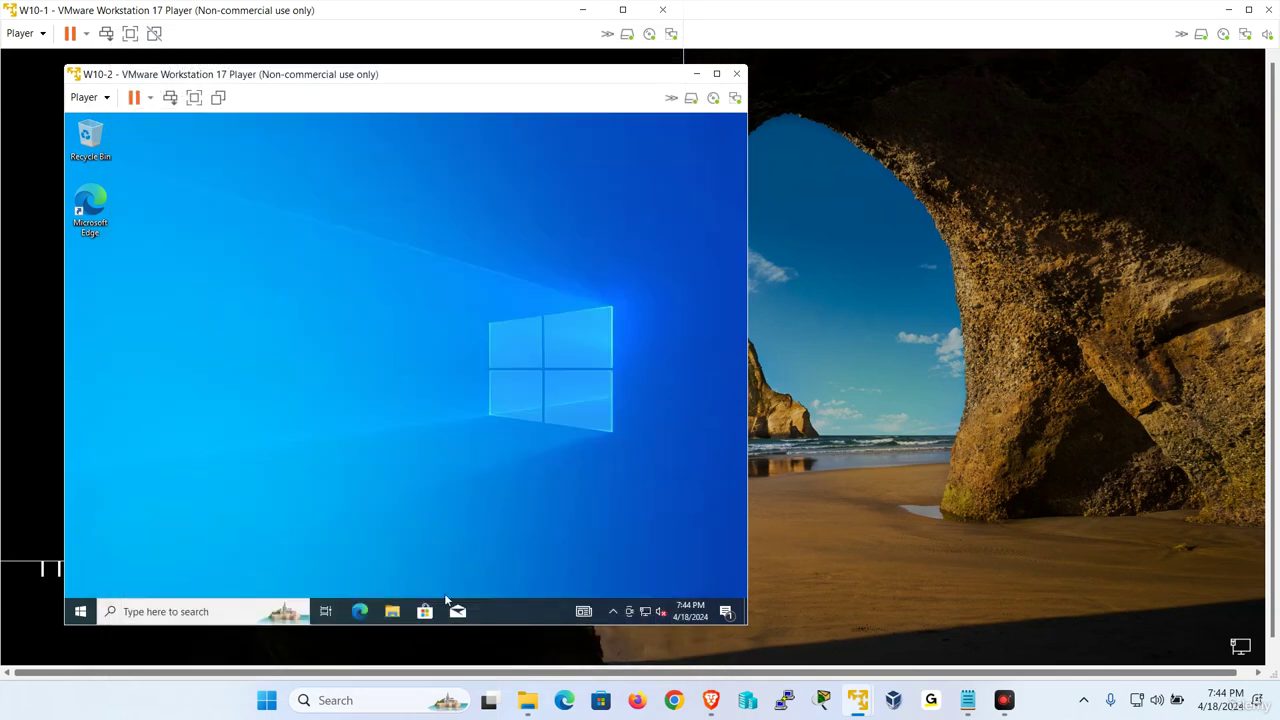
Open the Computer Name tab of System Properties for This PC on W10-2
click(392, 612)
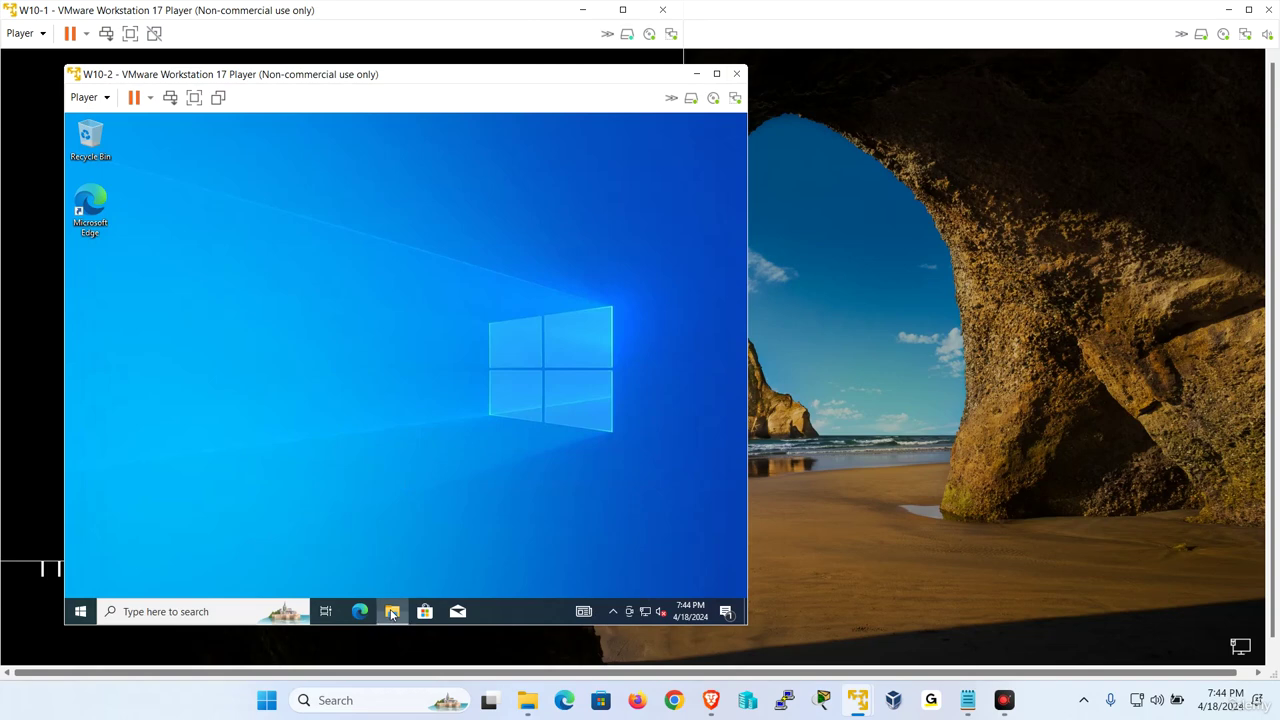
right_click(202, 388)
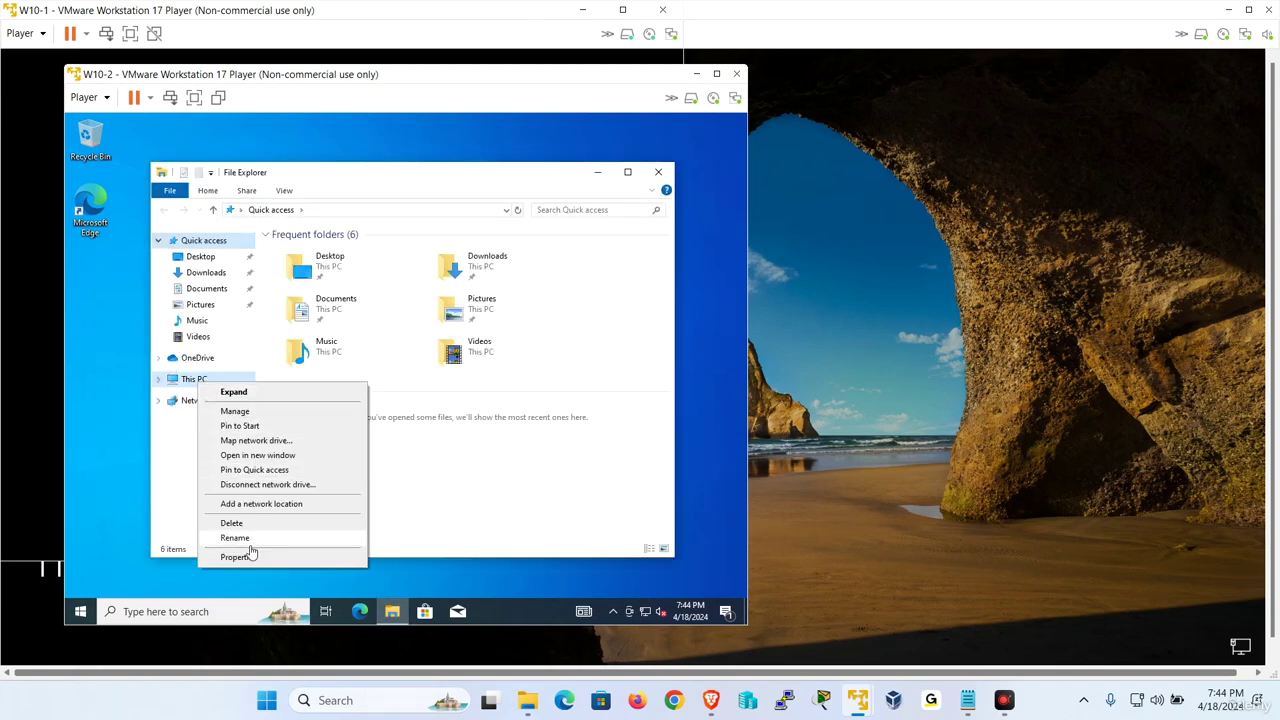
click(251, 557)
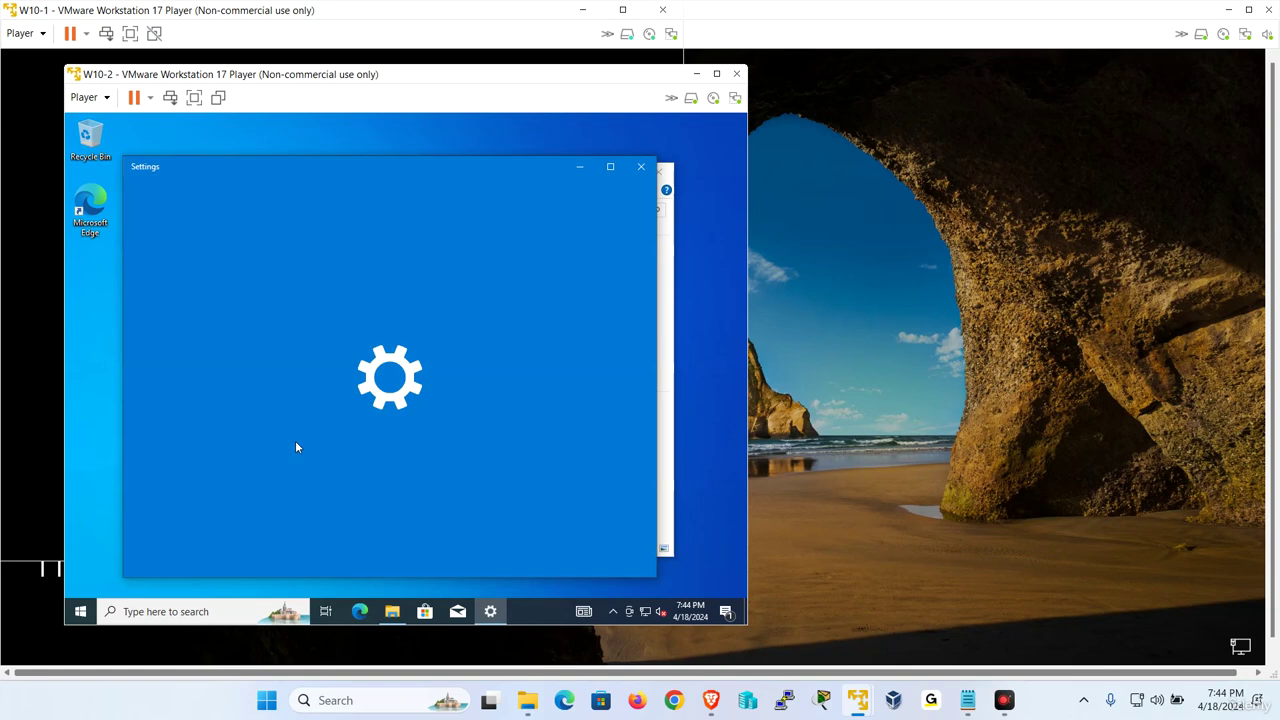
scroll(469, 420, down, 5)
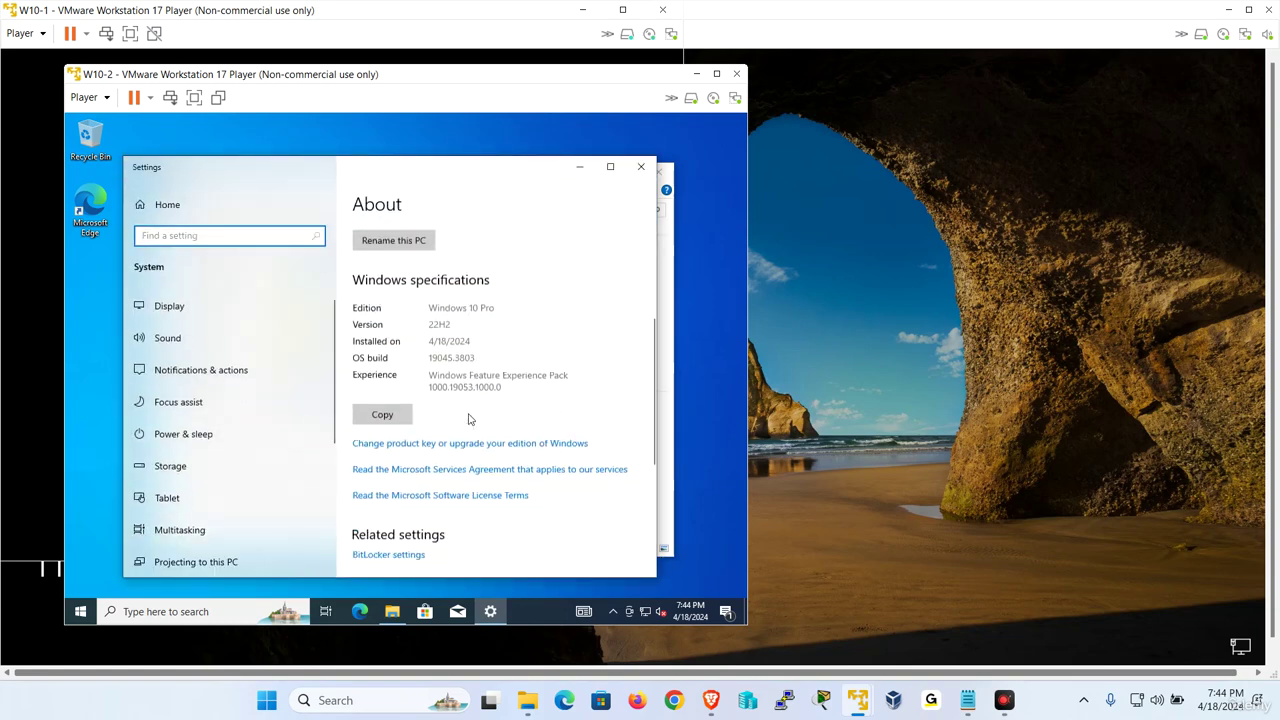
scroll(469, 420, down, 1)
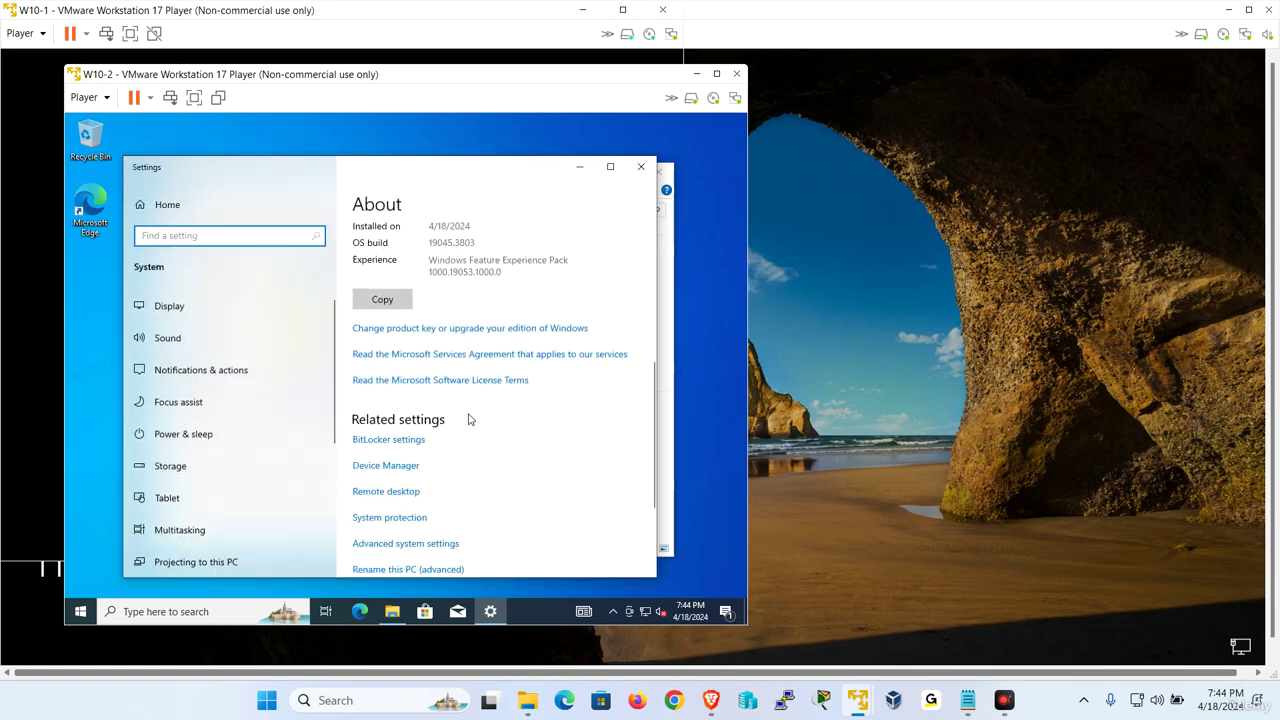
click(440, 548)
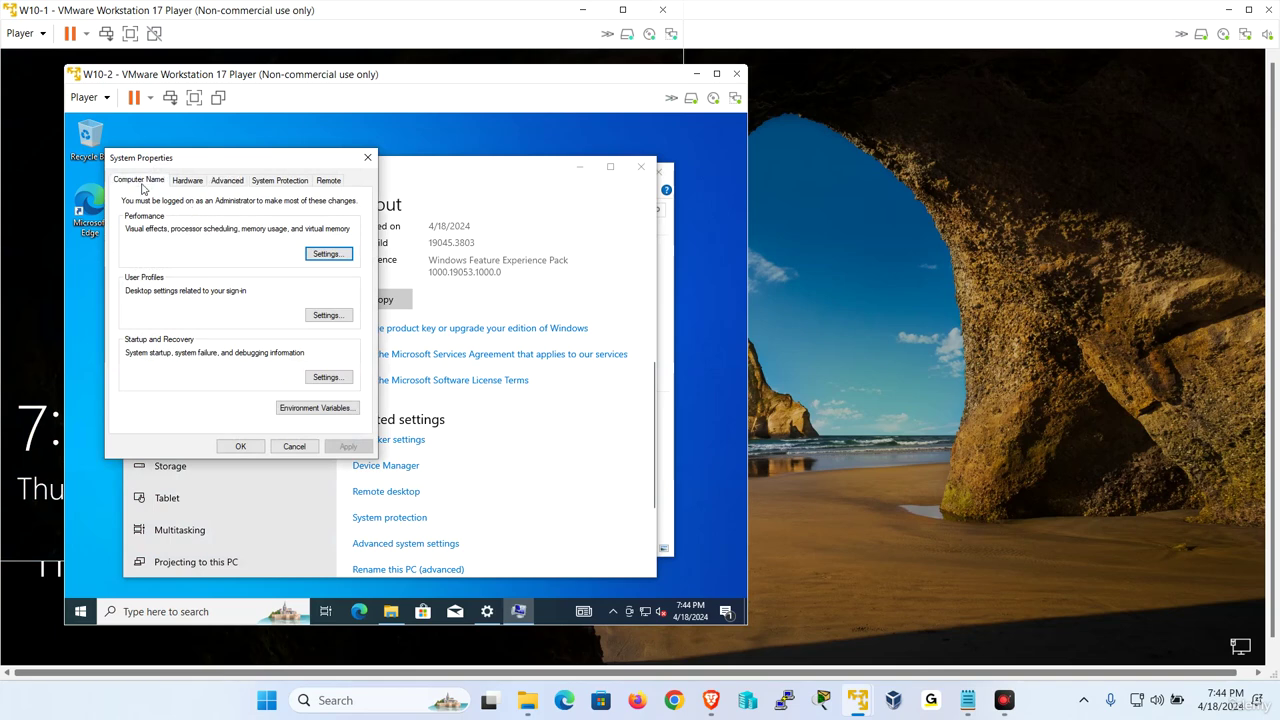
click(140, 180)
Change the computer name to W10-2 and restart the VM now
click(338, 344)
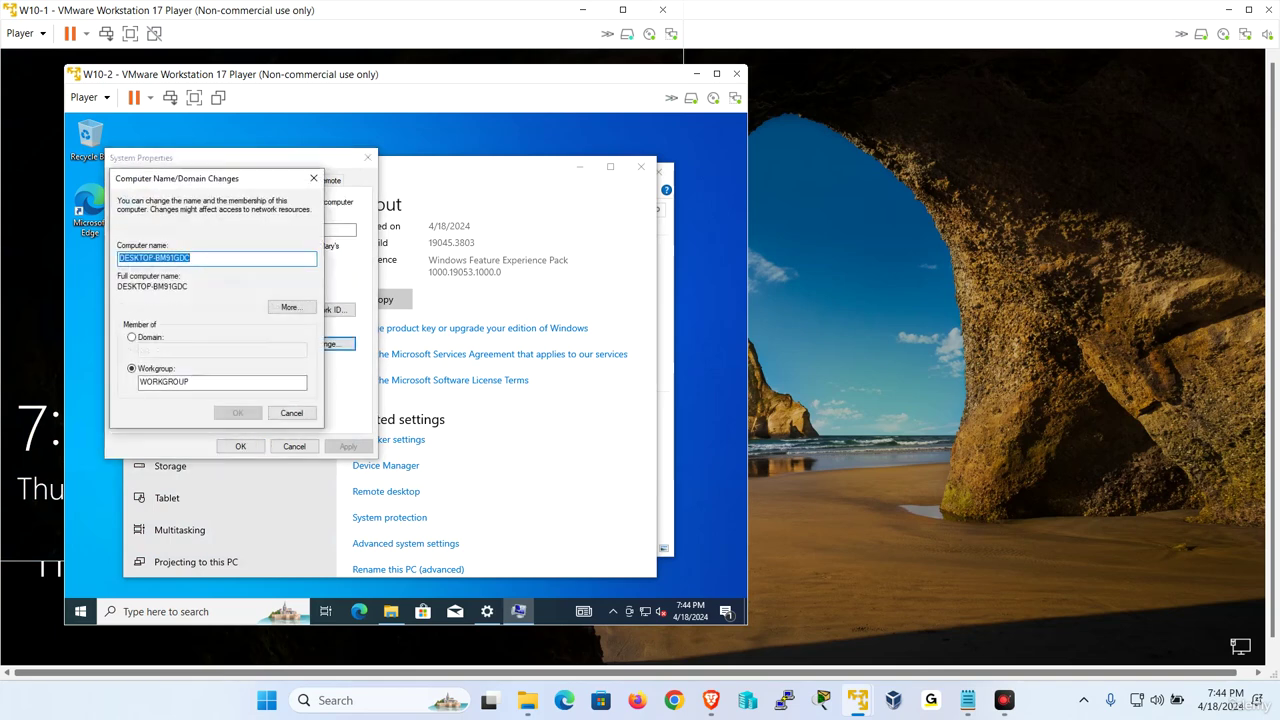
text(W10-2)
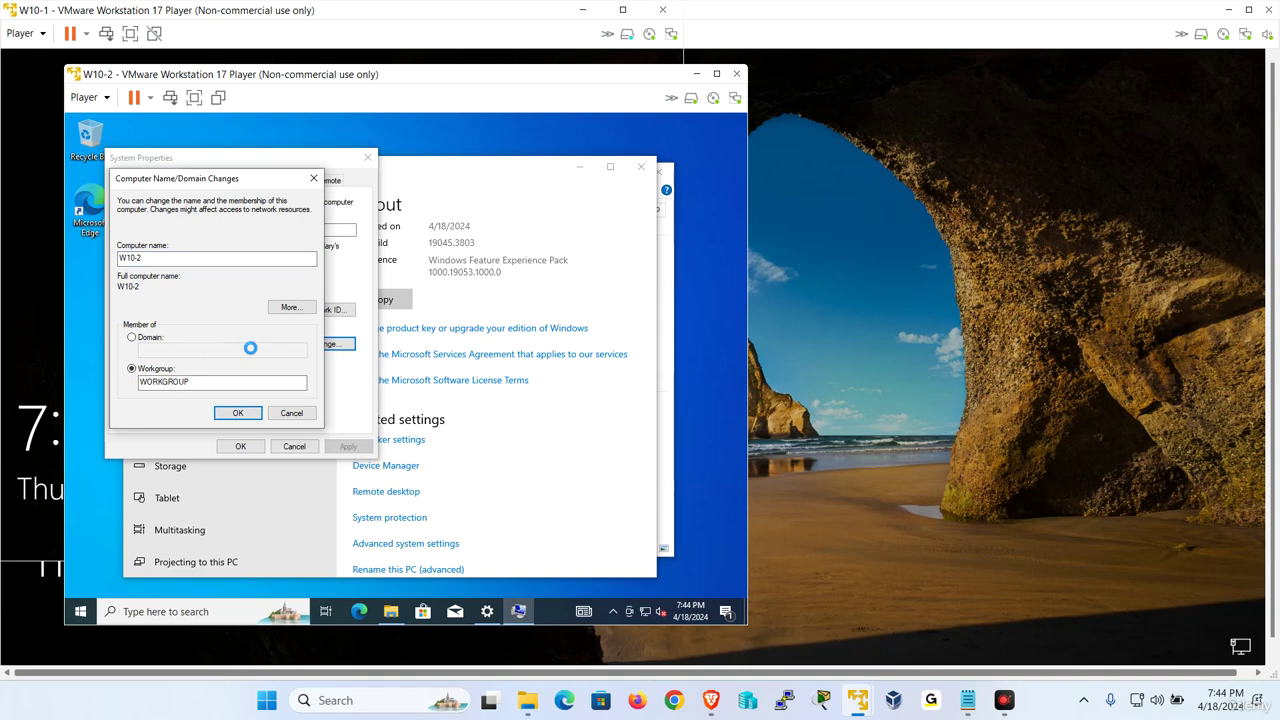
click(488, 377)
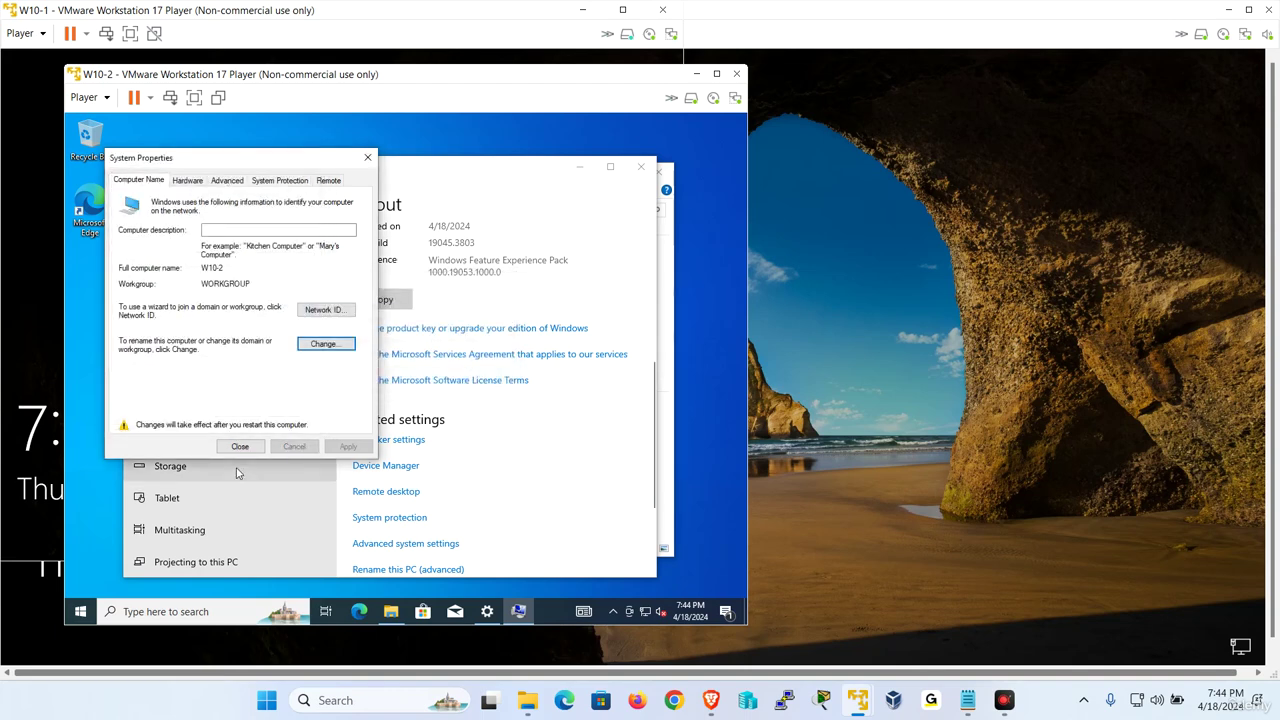
click(240, 446)
click(405, 369)
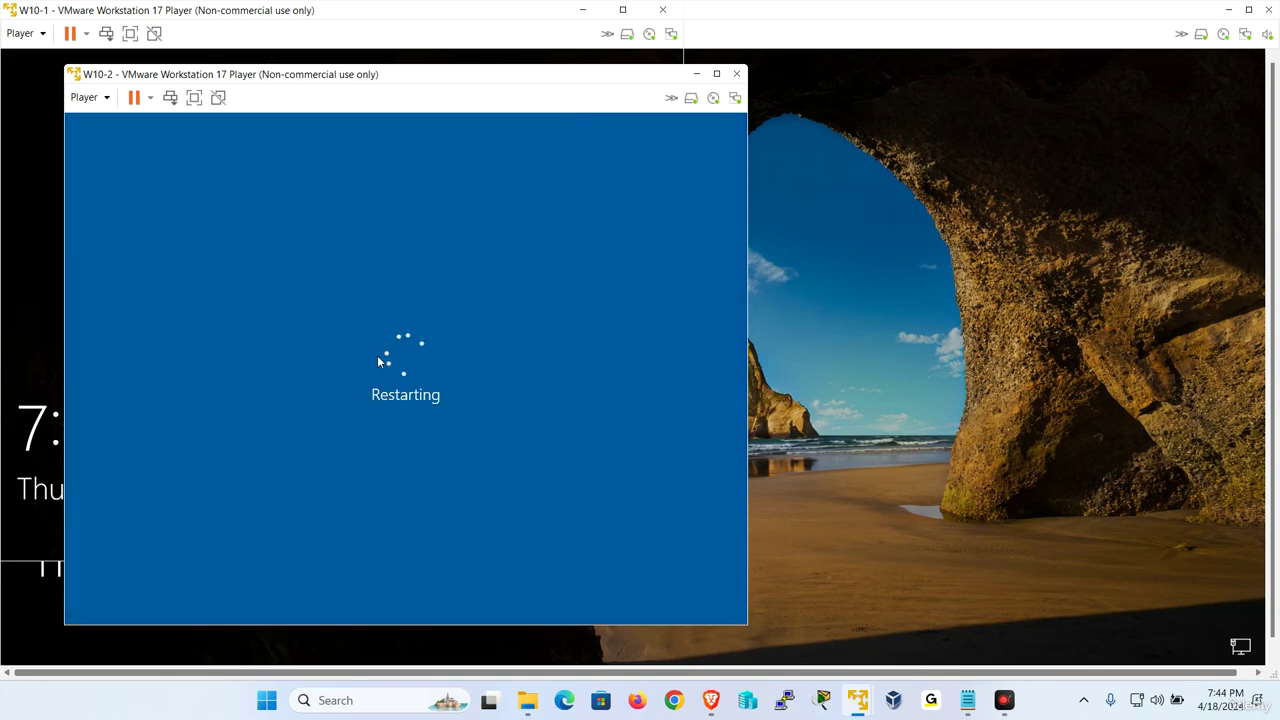
Sign in to W2019-1 as Administrator via Send Ctrl+Alt+Del, then minimize it
mouse_move(857, 700)
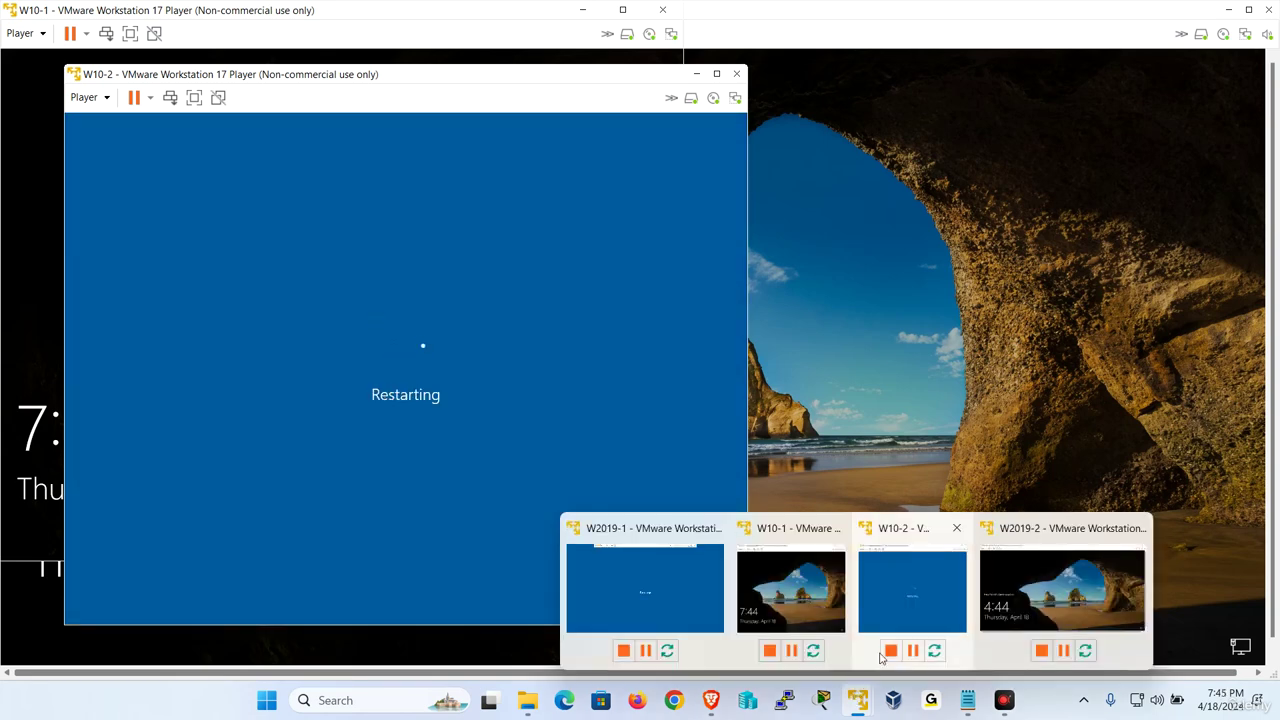
click(675, 601)
click(282, 11)
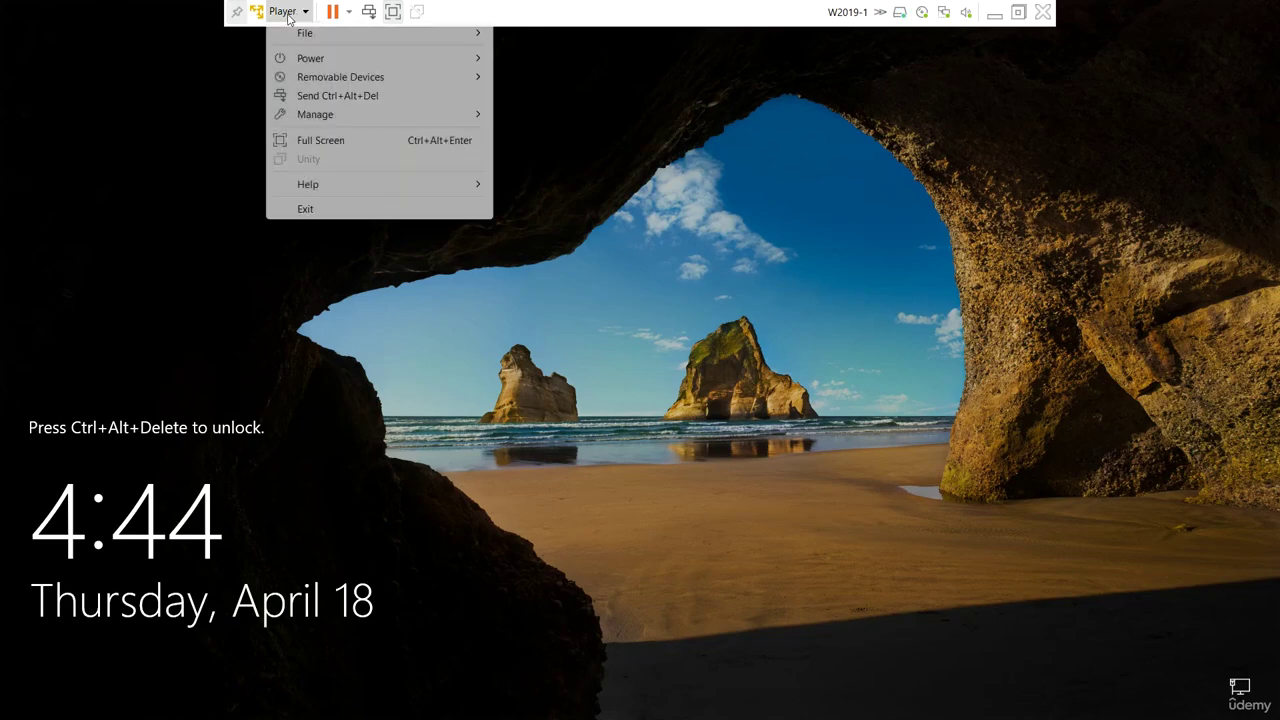
click(325, 96)
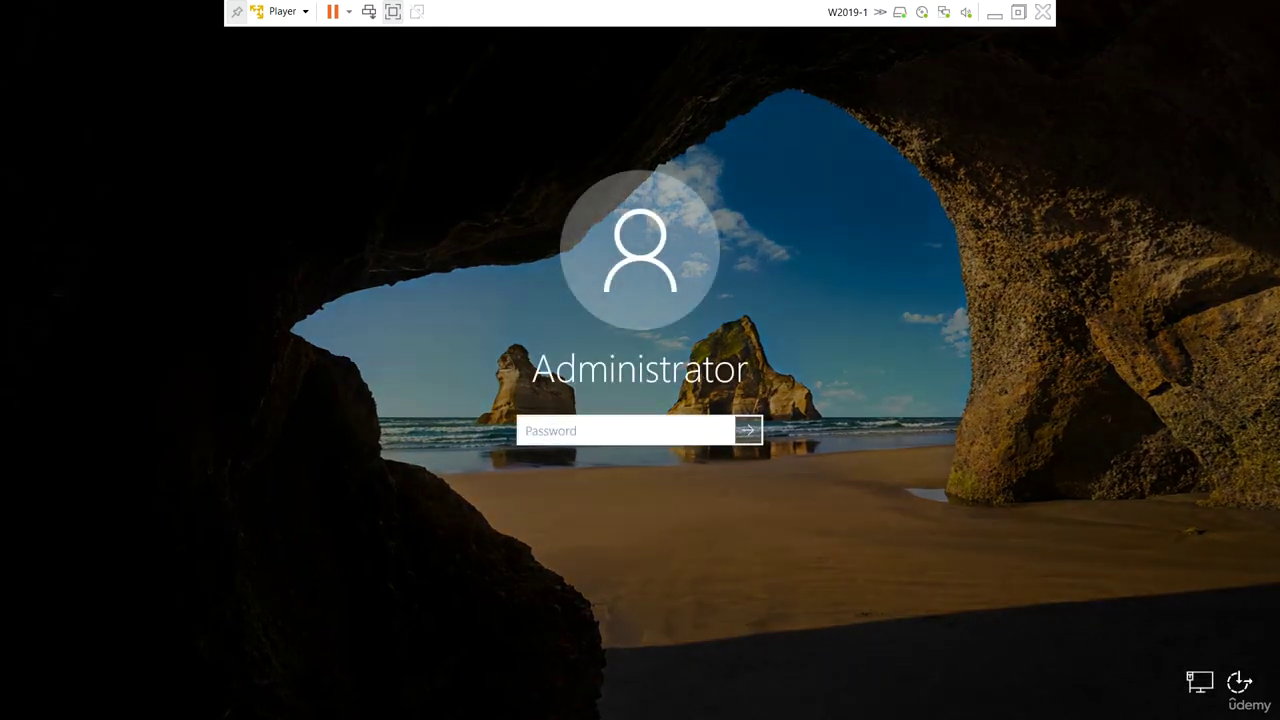
key(Caps_Lock)
text(P)
key(Return)
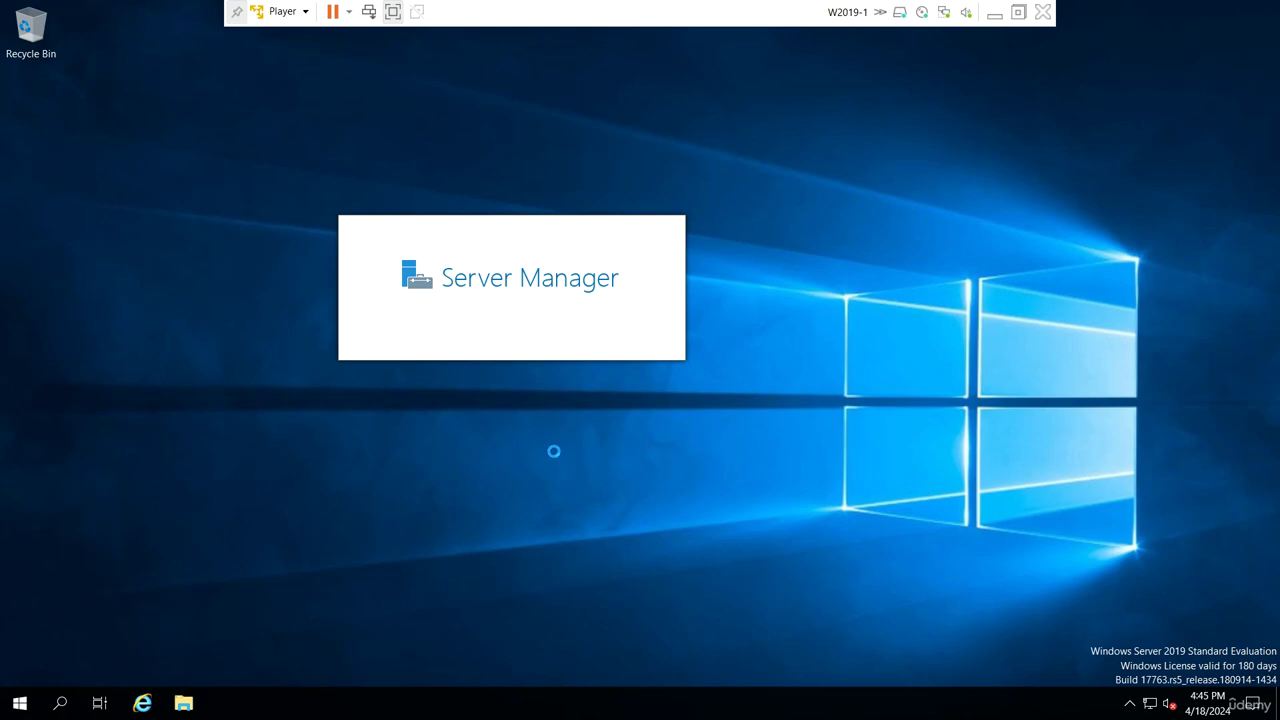
click(994, 15)
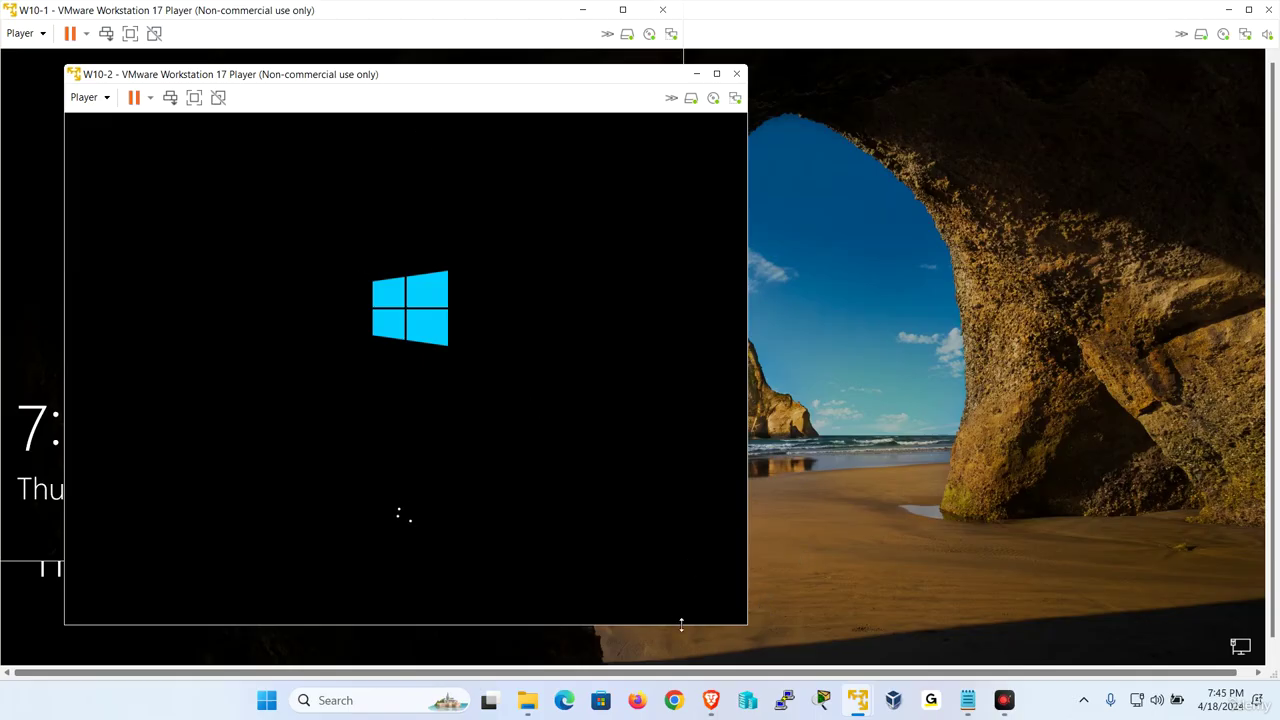
Sign in to W2019-2 as Administrator, then bring the W10-1 VM forward
mouse_move(858, 699)
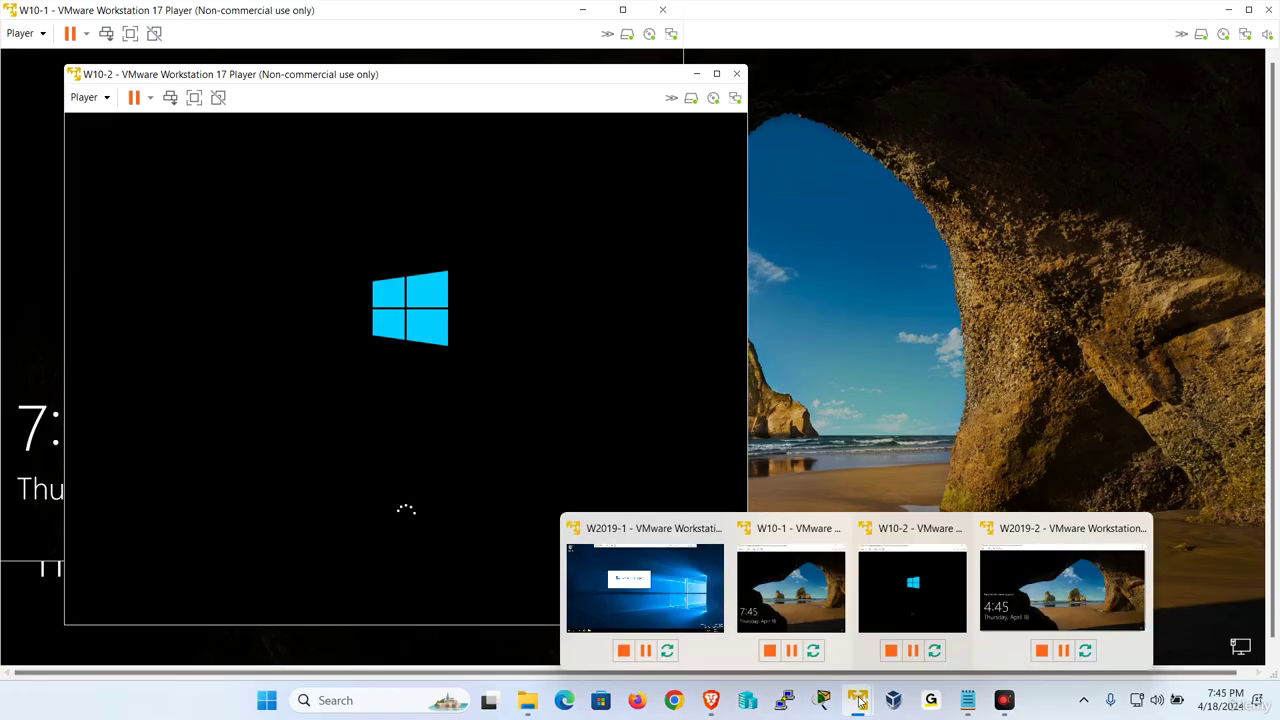
click(1070, 590)
click(22, 33)
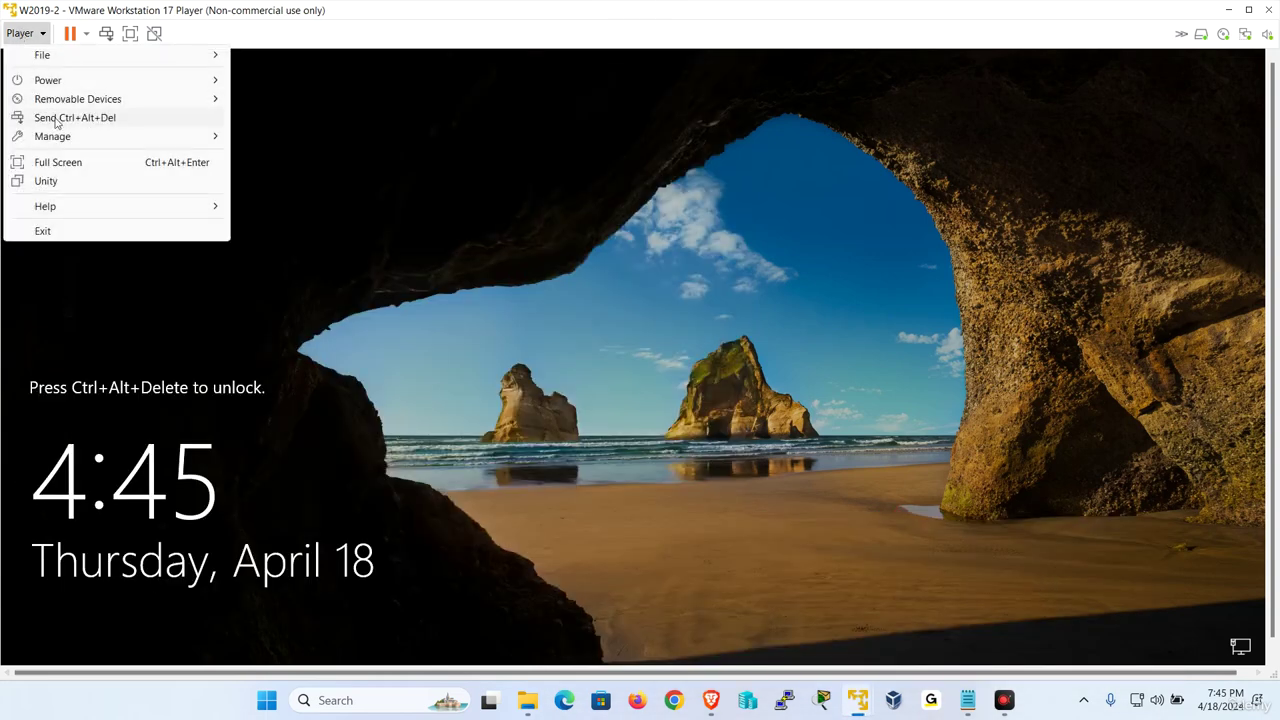
click(57, 120)
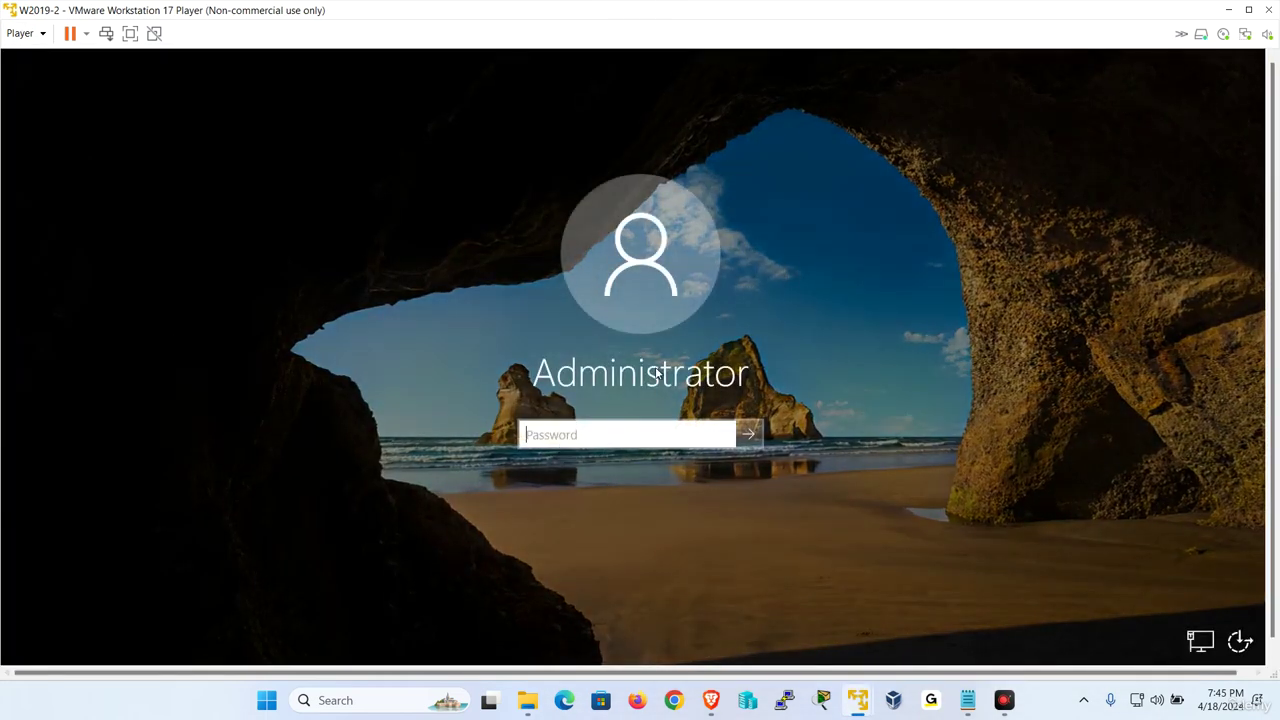
text(P)
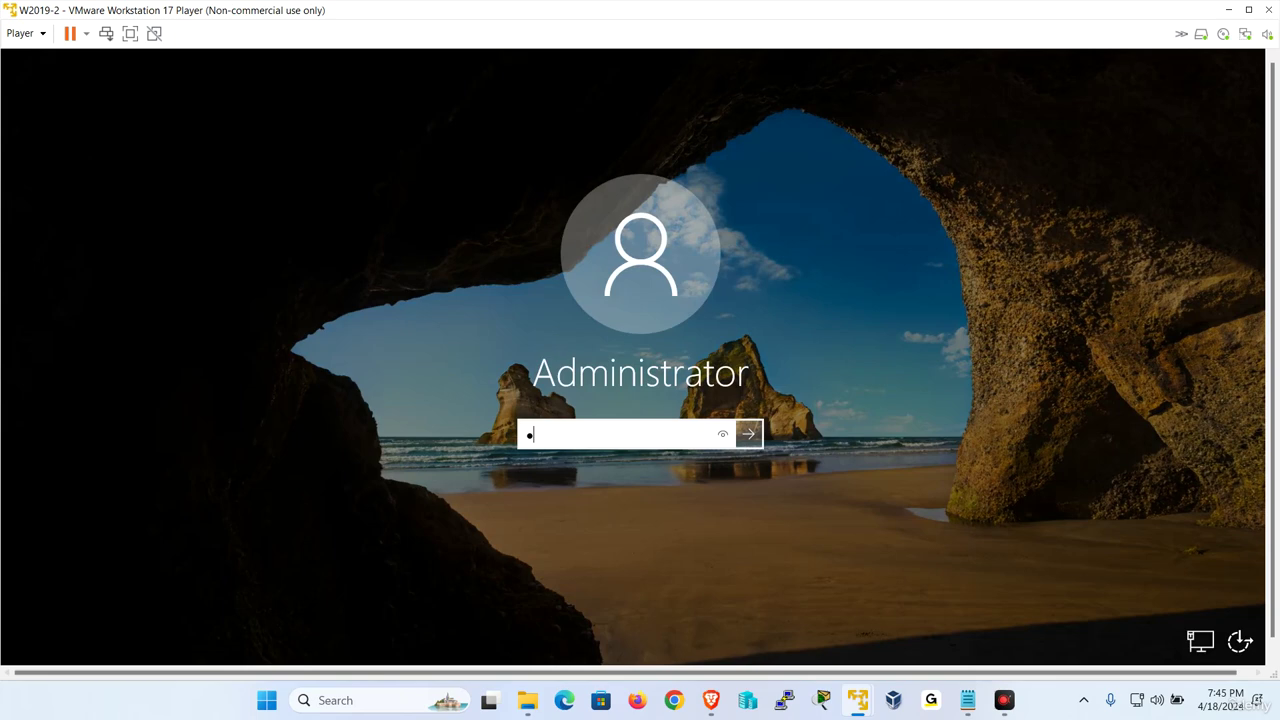
key(Return)
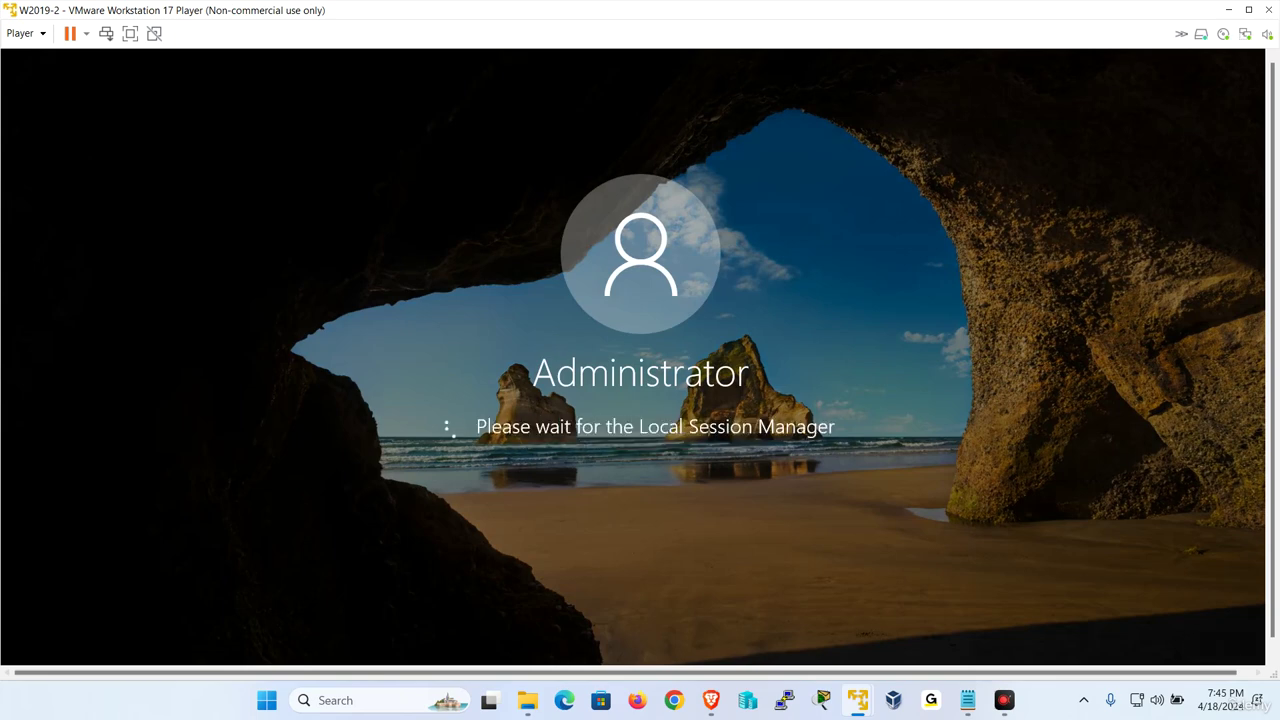
mouse_move(876, 698)
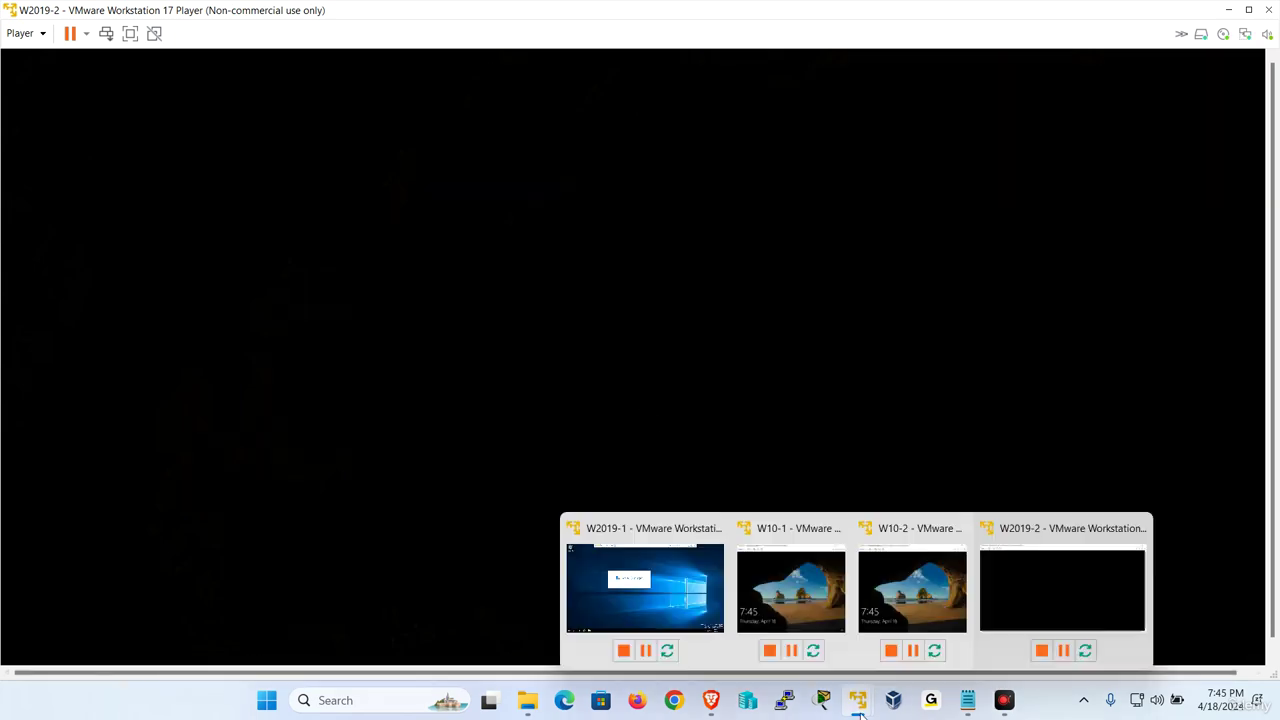
click(665, 612)
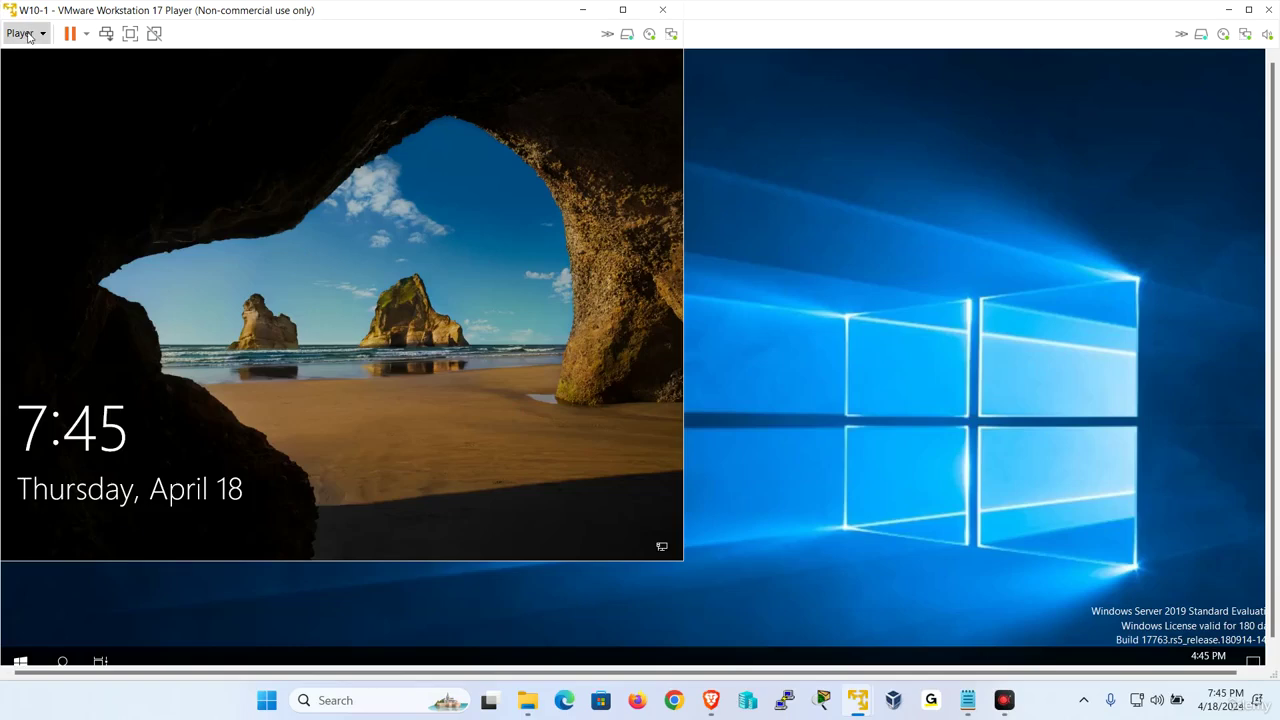
Sign in to W10-1 with the admin password via Send Ctrl+Alt+Del
click(20, 33)
click(63, 119)
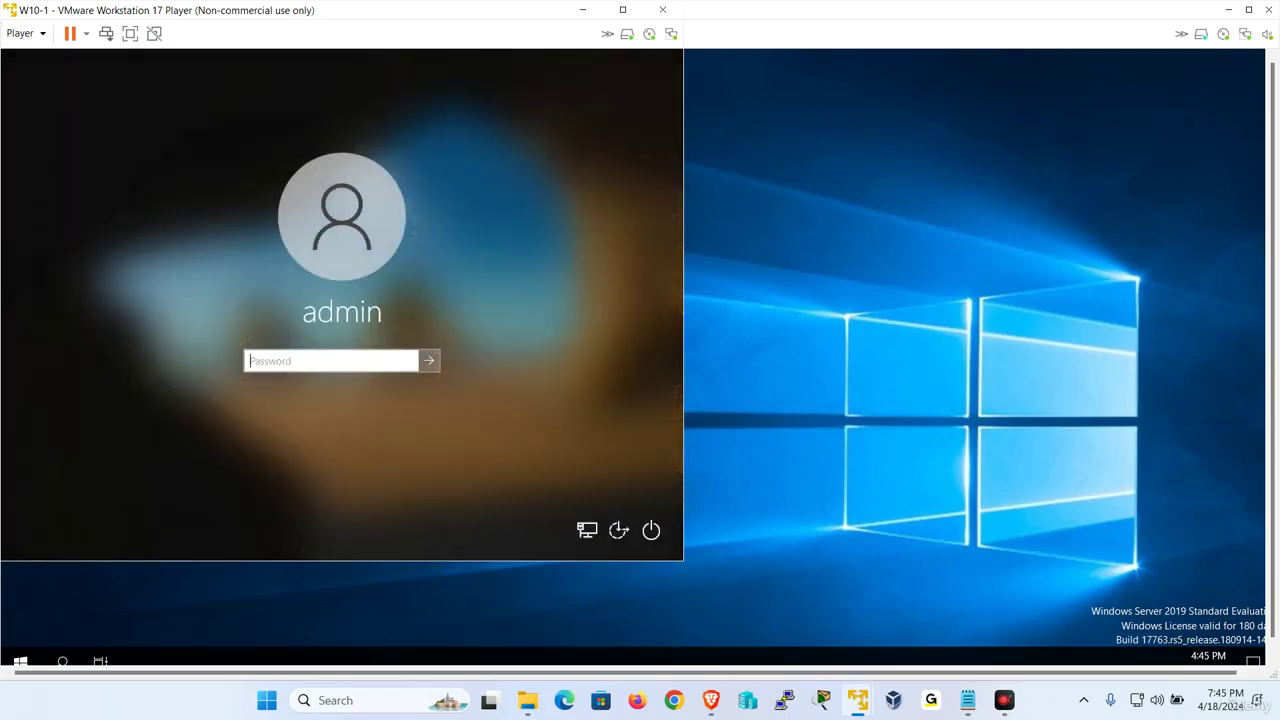
text(P)
key(Return)
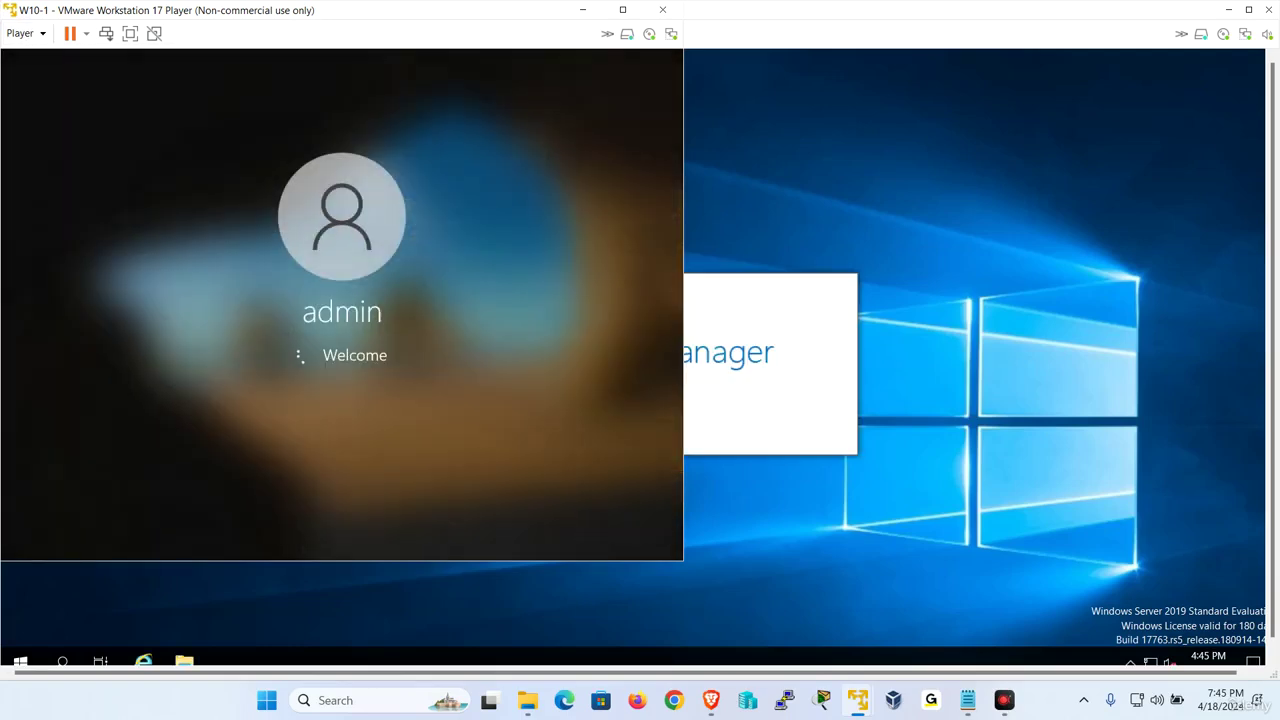
Bring W10-2 forward and sign in with the admin password
mouse_move(858, 700)
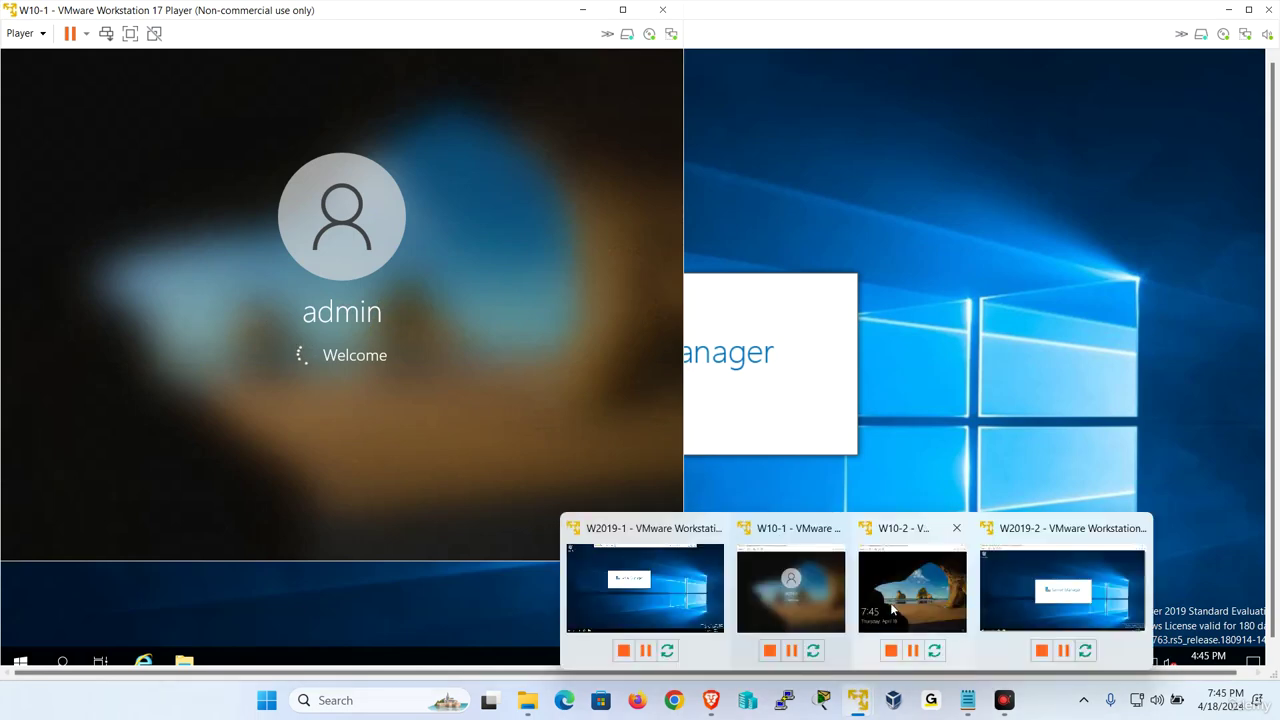
click(912, 600)
click(84, 97)
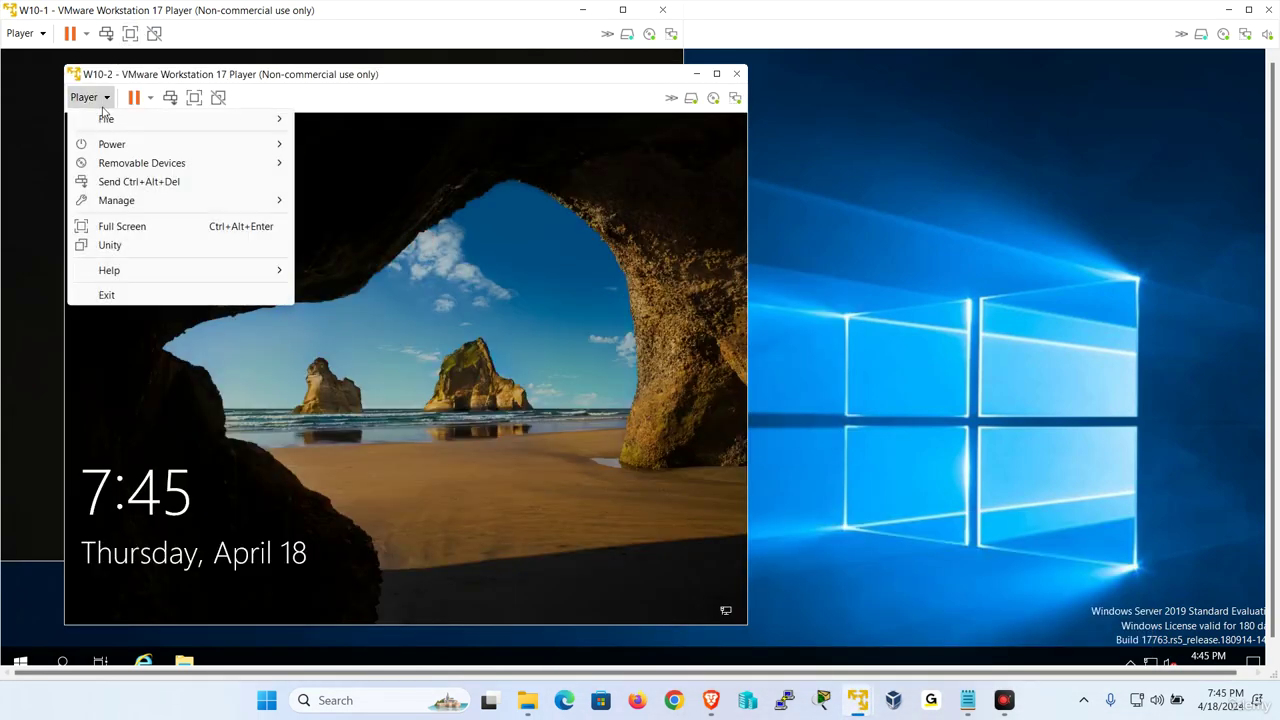
click(125, 177)
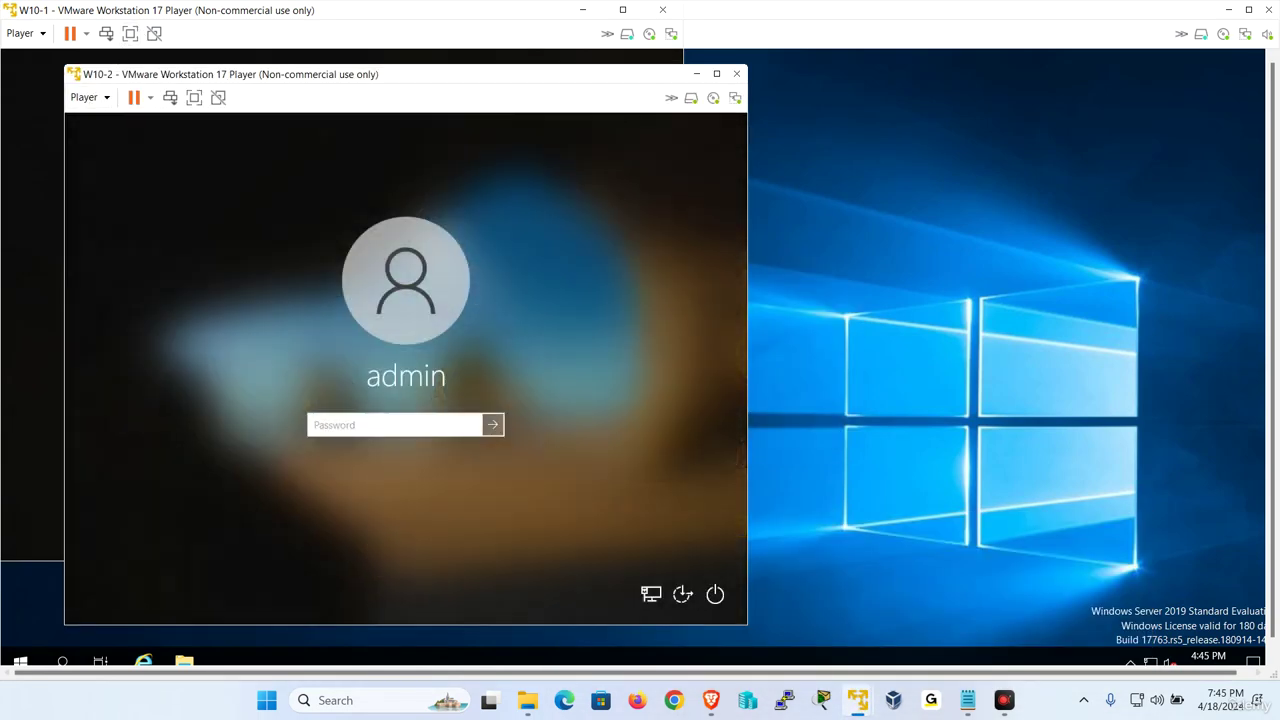
text(Pa55w.rd)
key(Return)
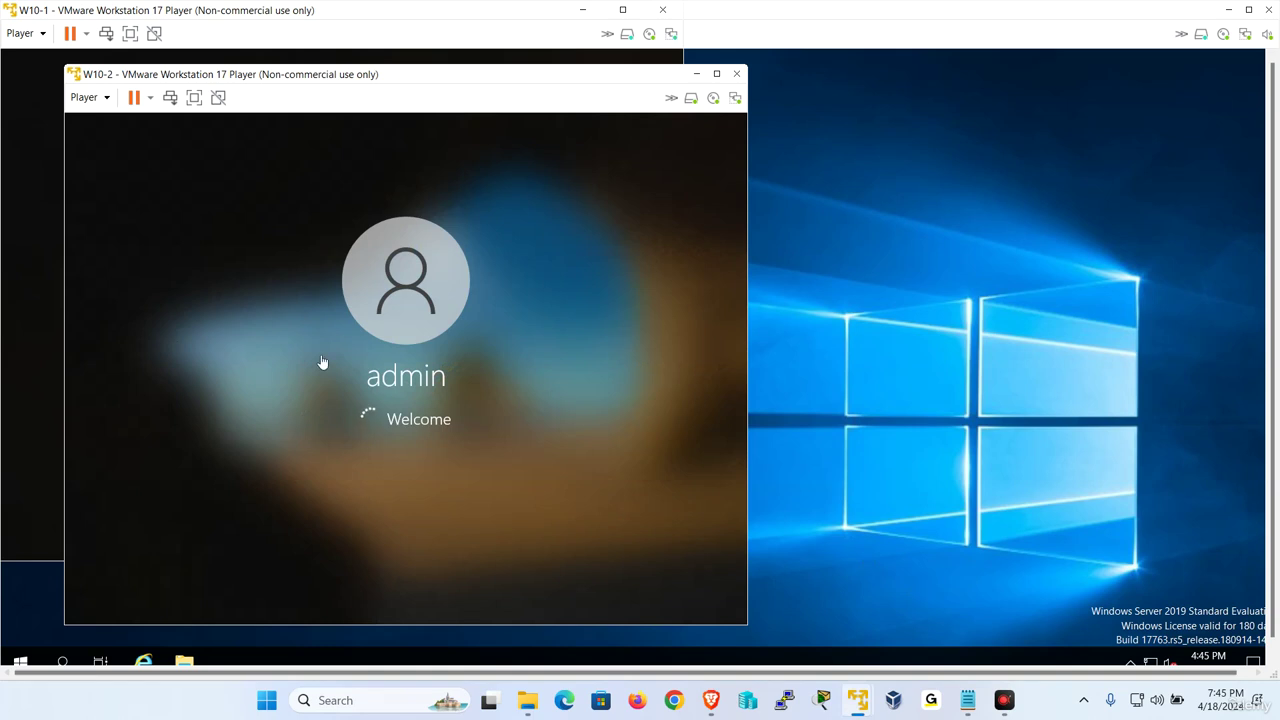
Switch to W2019-1 and close the Windows Admin Center notice
mouse_move(857, 709)
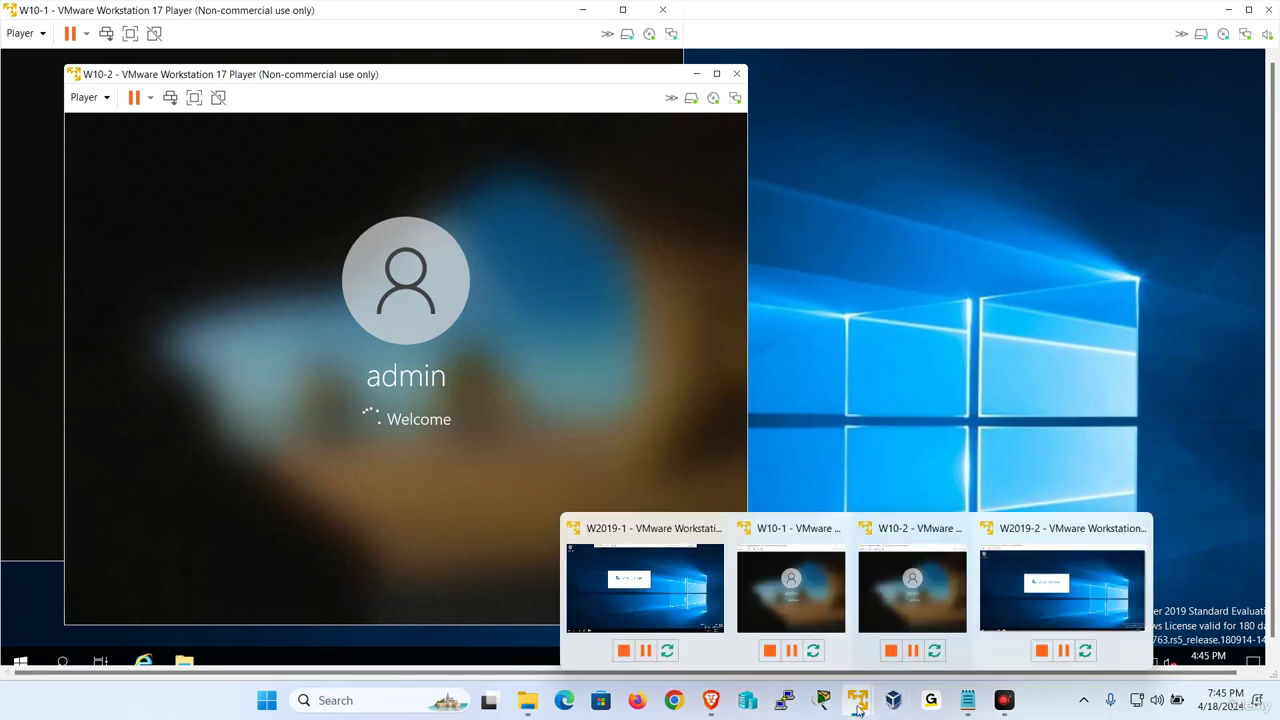
click(690, 597)
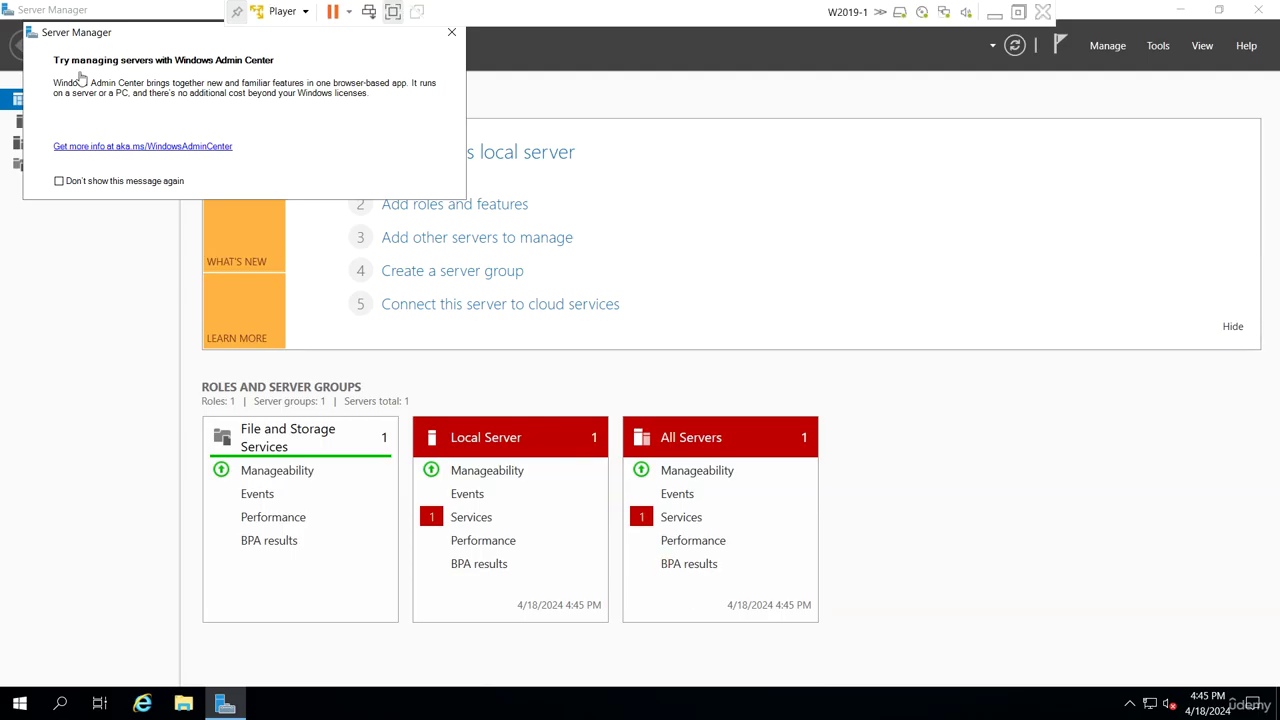
click(451, 33)
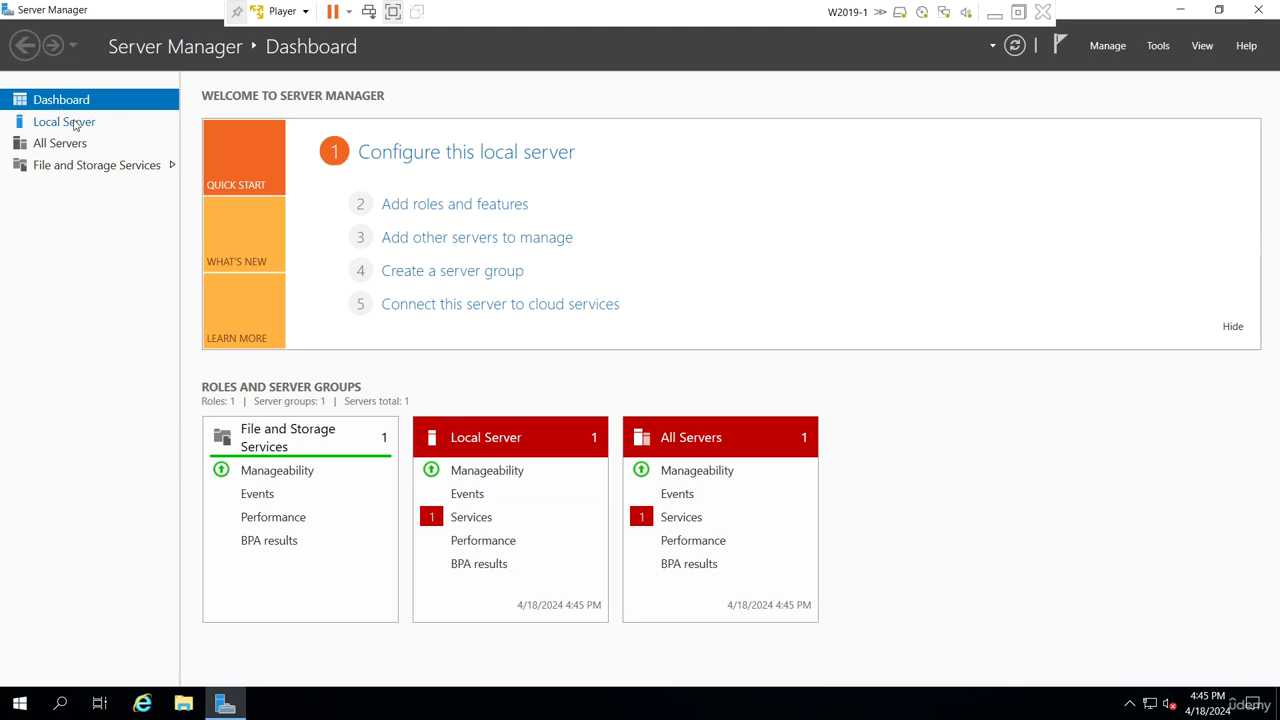
Set W2019-1's time zone to (UTC-05:00) Eastern Time (US & Canada) and refresh Local Server
click(75, 123)
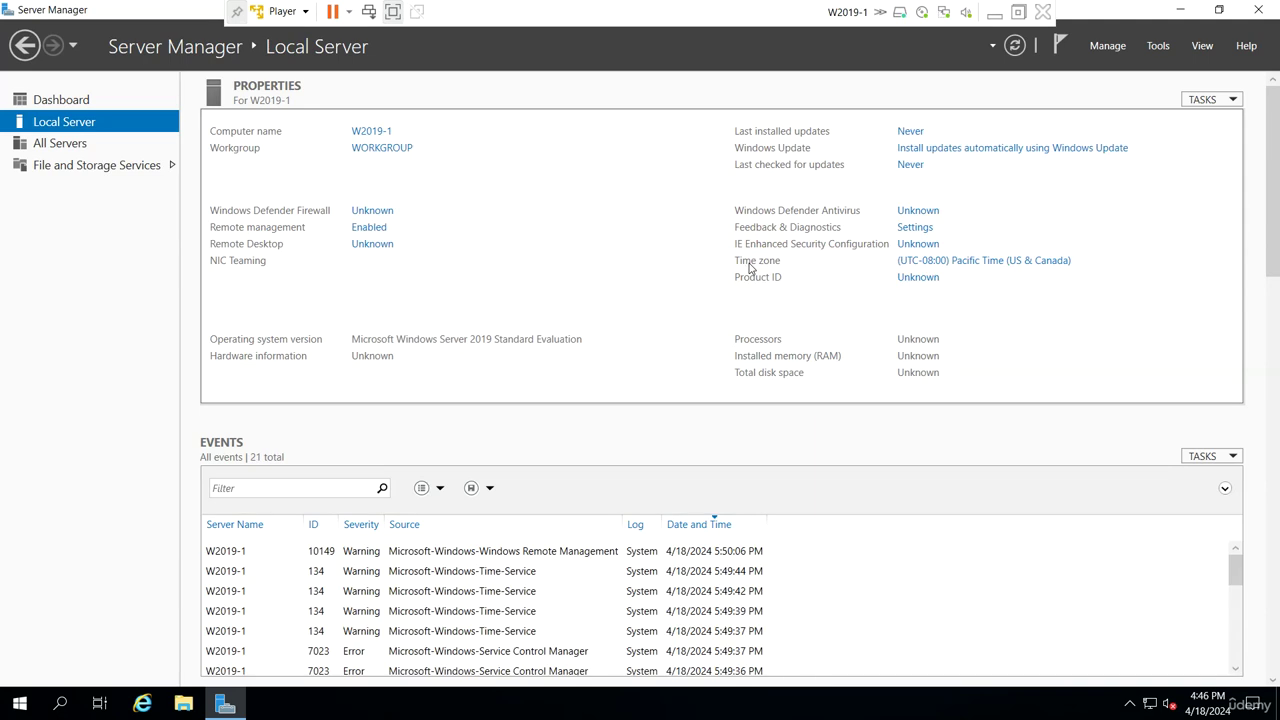
click(1015, 262)
click(275, 270)
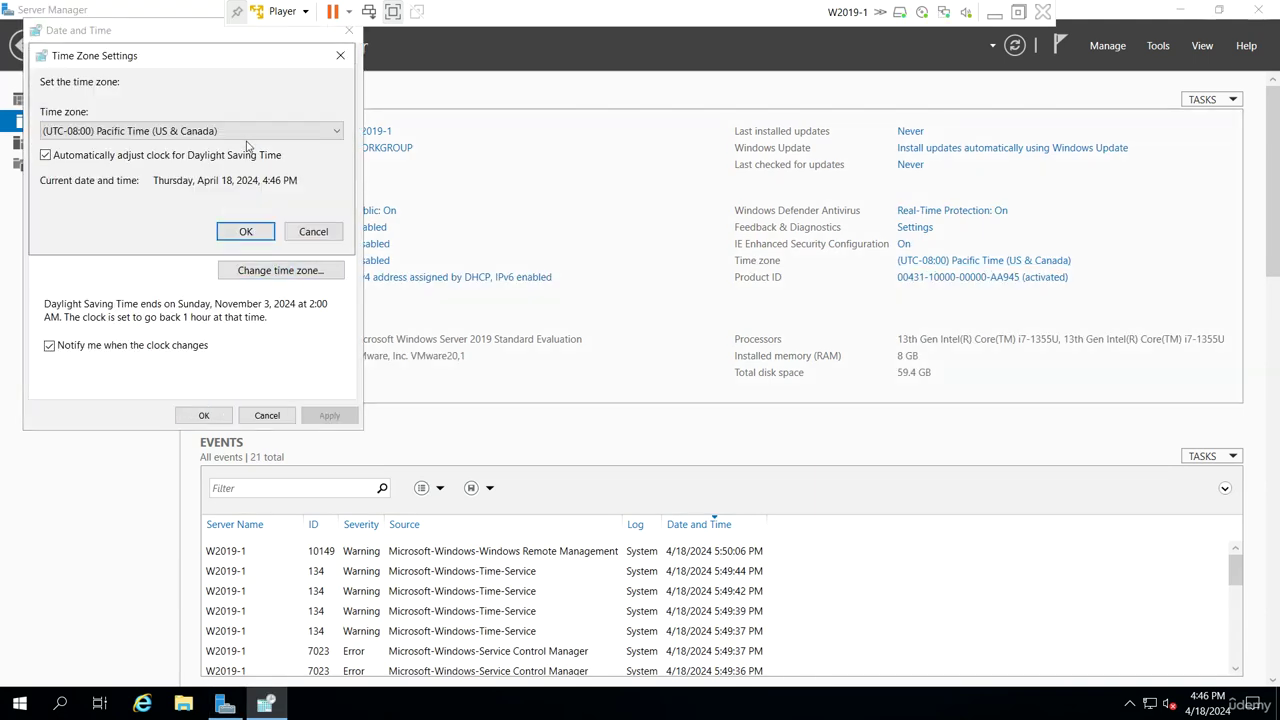
click(247, 132)
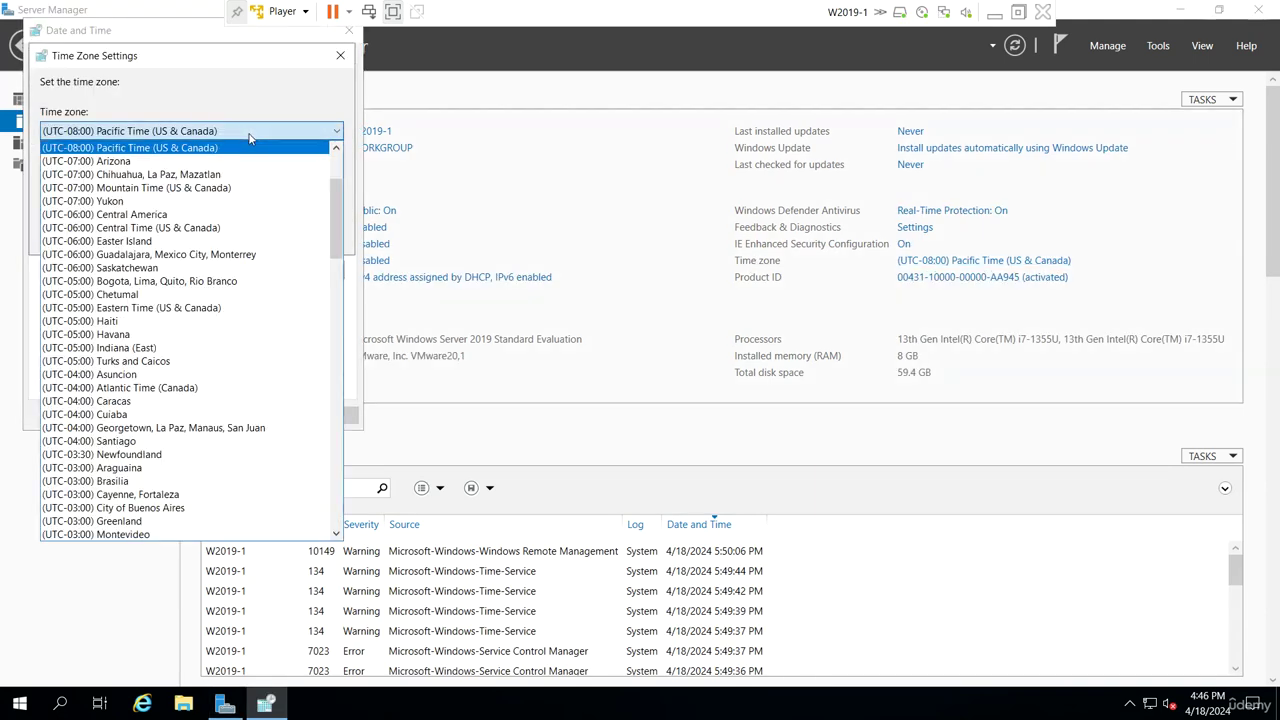
click(203, 309)
click(236, 233)
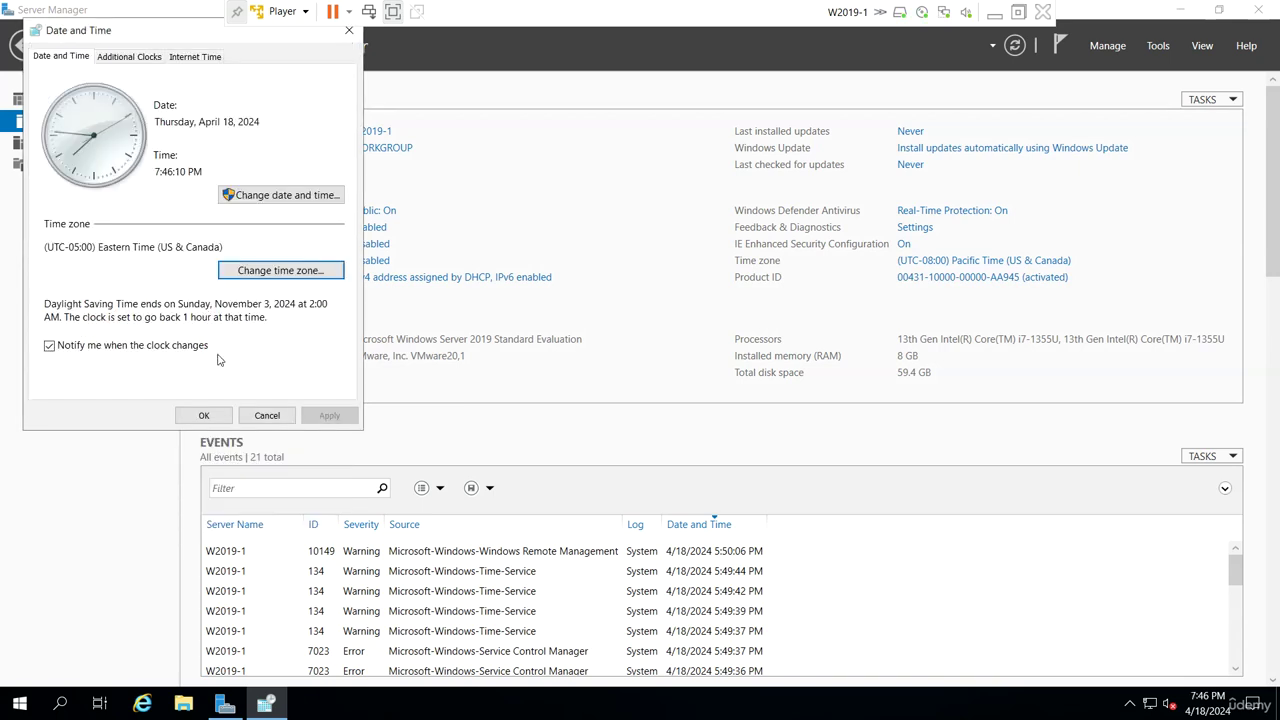
click(203, 415)
click(1014, 46)
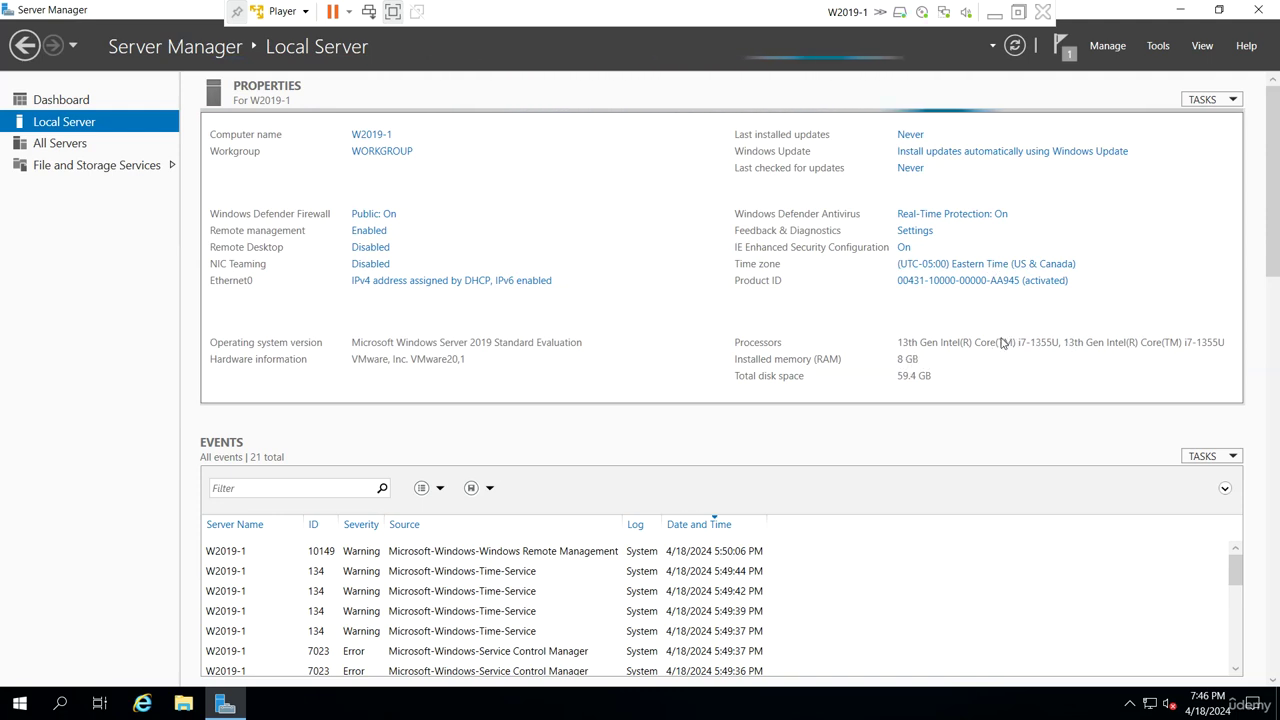
Open Ethernet0's status details and review its current IPv4 address, gateway and DNS
click(421, 279)
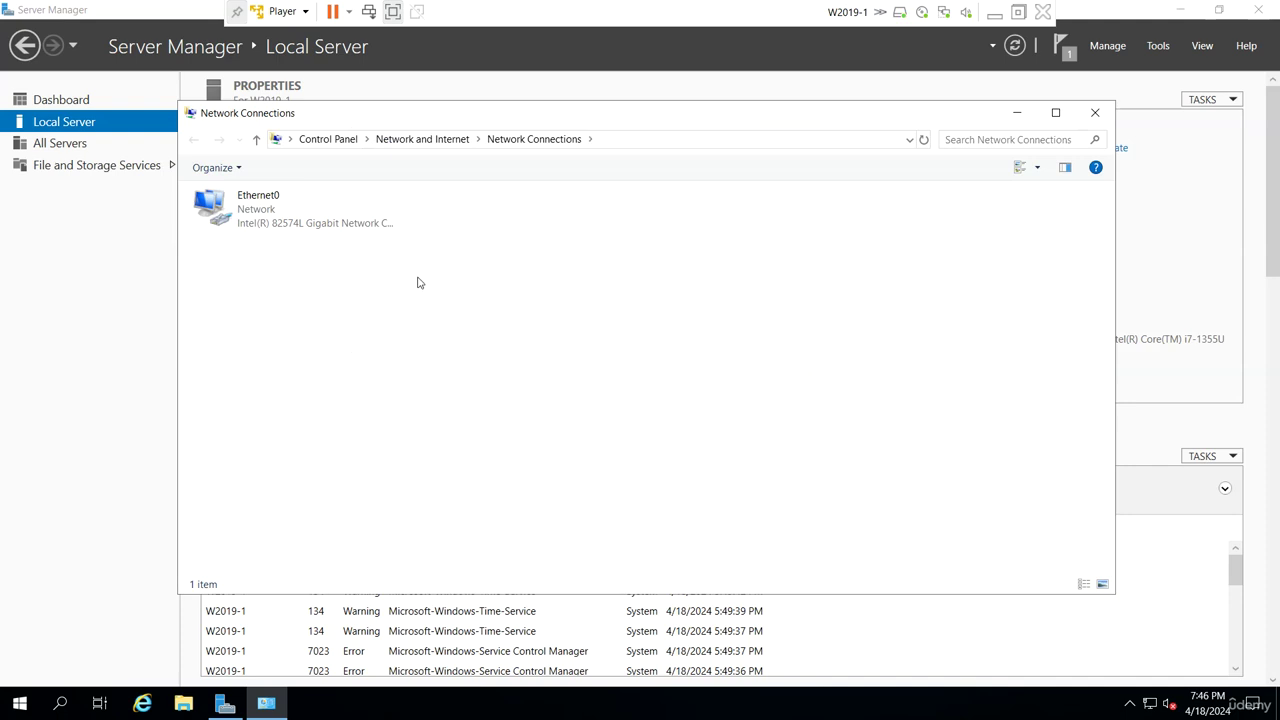
right_click(243, 205)
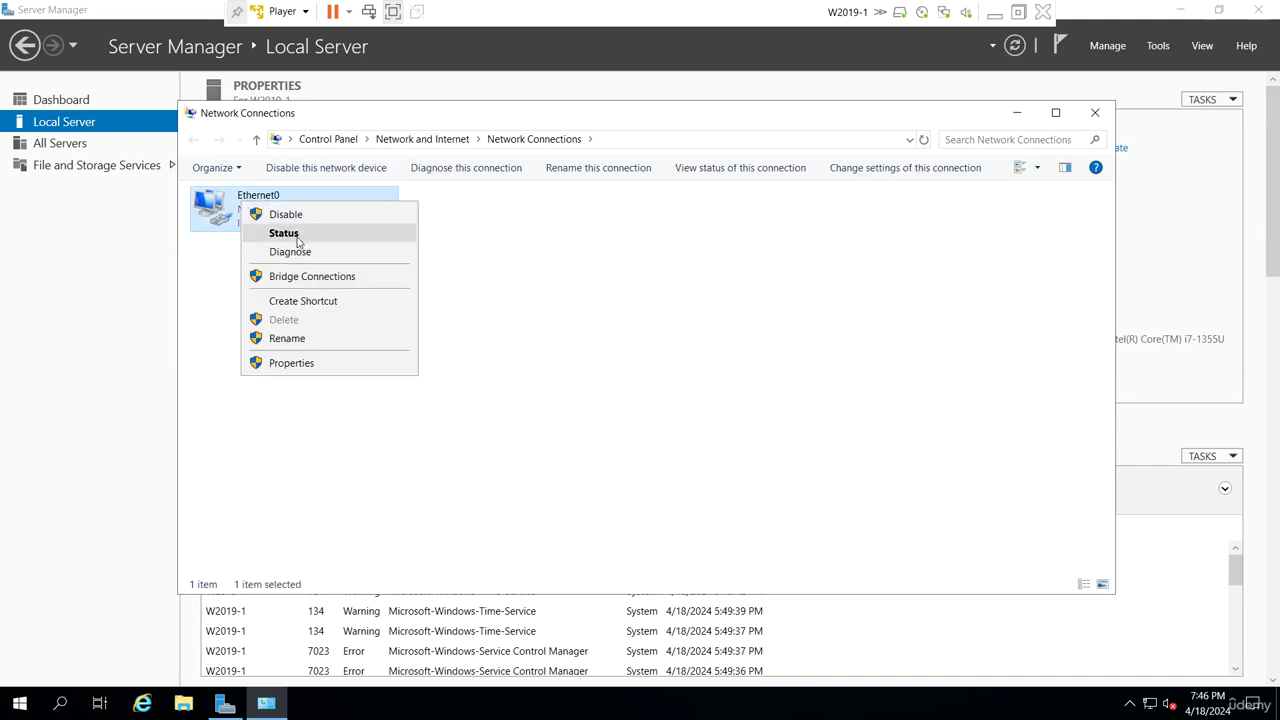
click(290, 235)
click(563, 343)
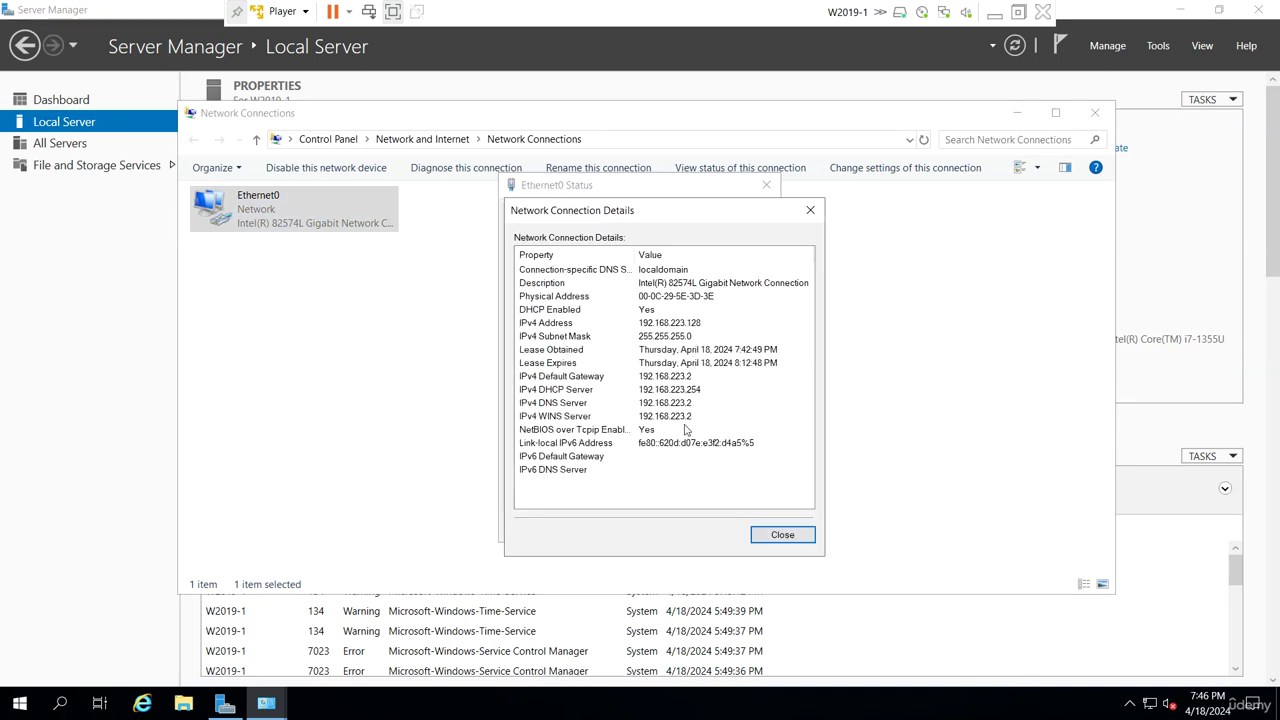
click(690, 377)
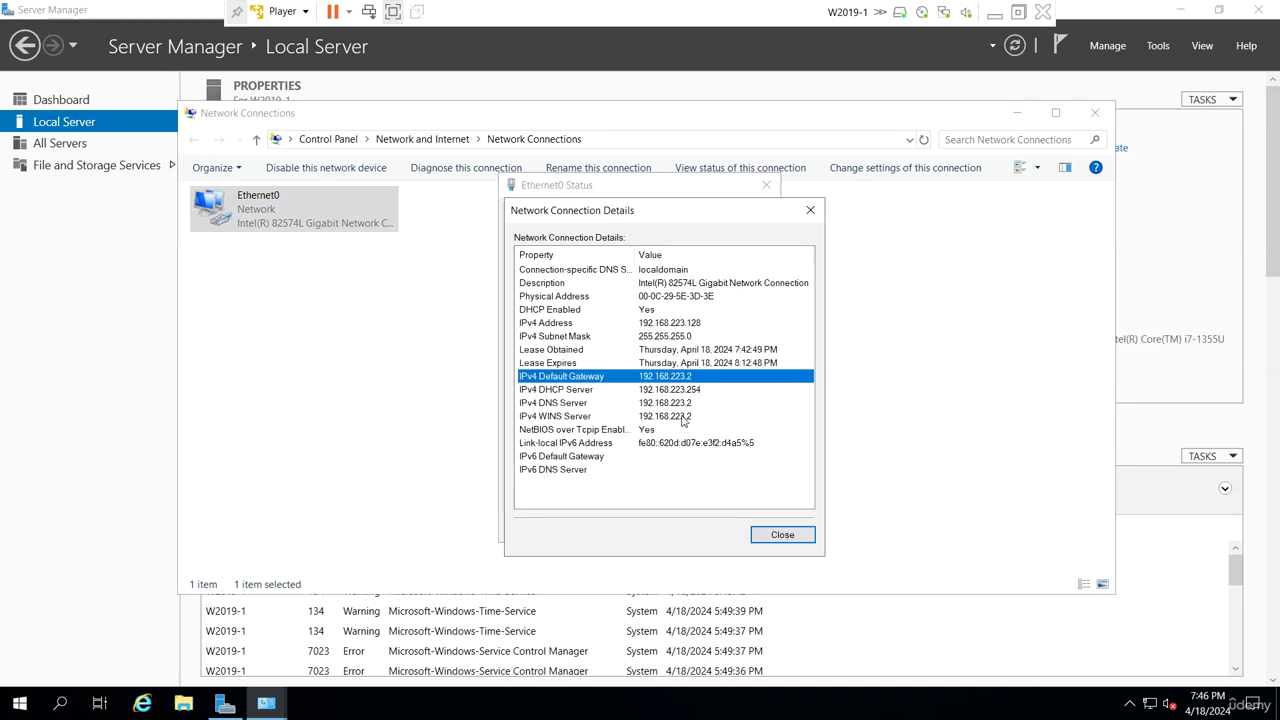
click(688, 402)
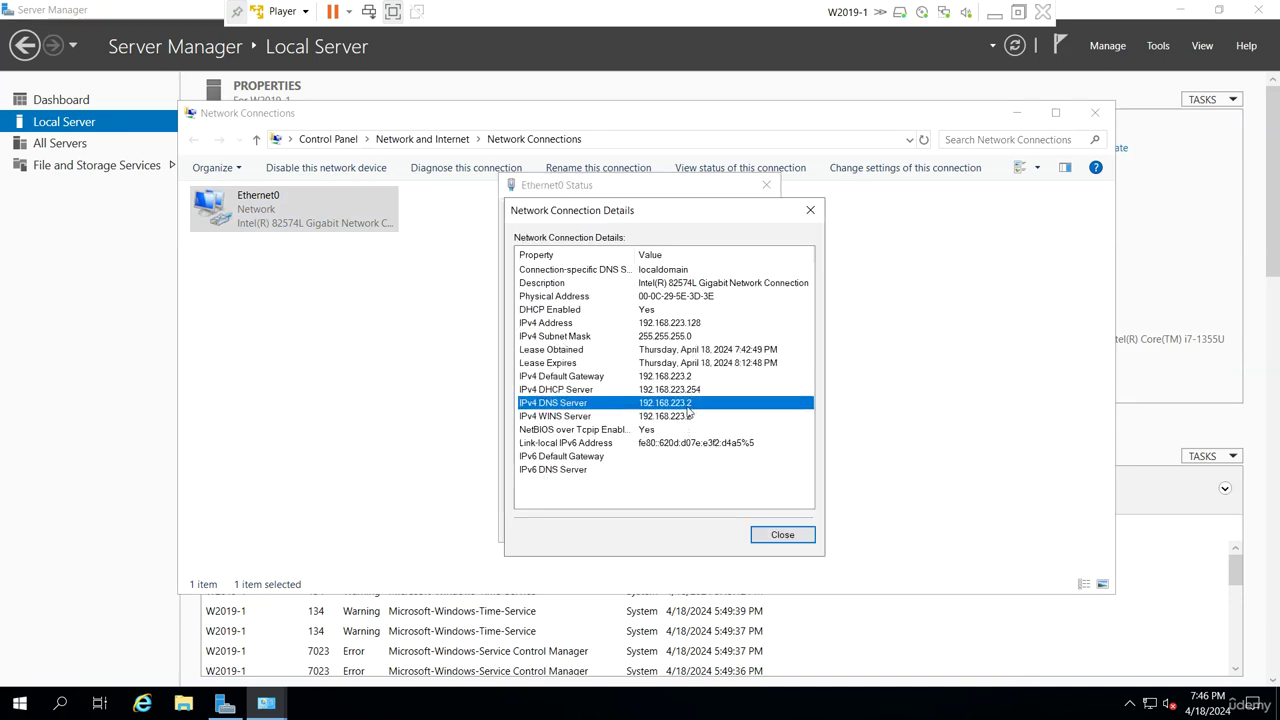
click(694, 323)
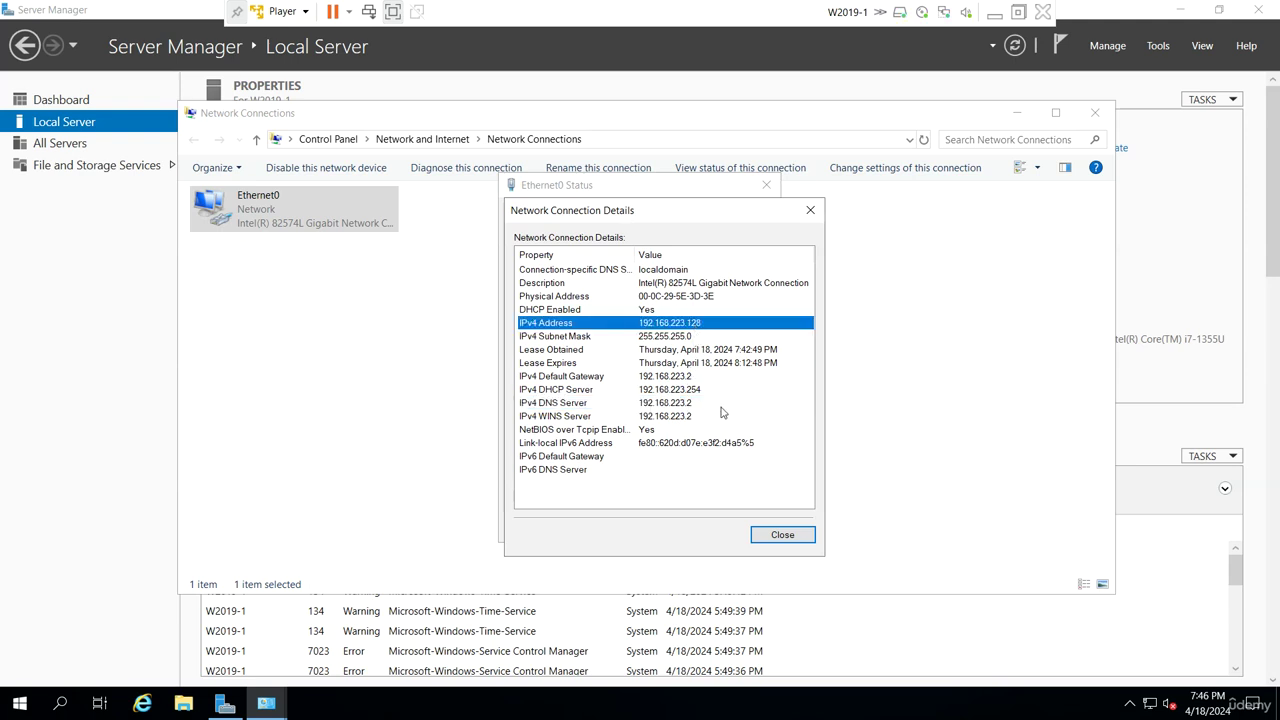
click(790, 534)
Disable IPv6 and set static IPv4 192.168.223.128/255.255.255.0 with gateway and DNS 192.168.223.2
click(556, 489)
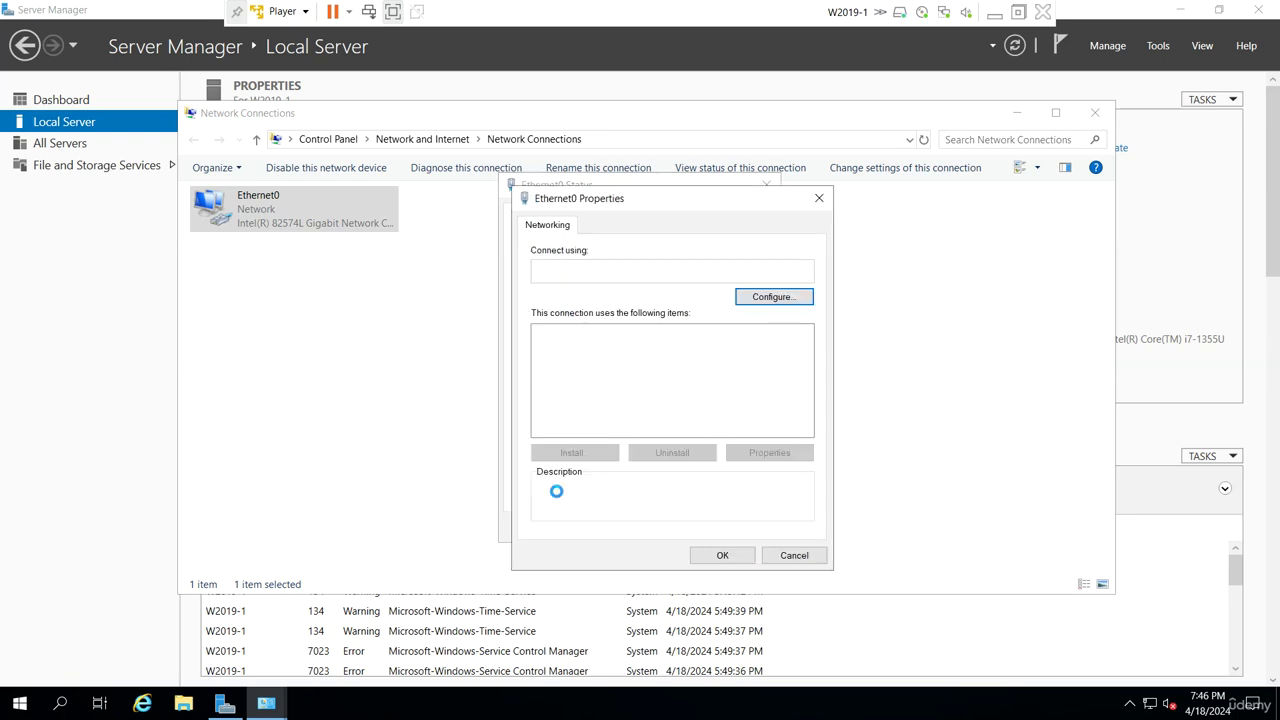
click(540, 416)
click(595, 416)
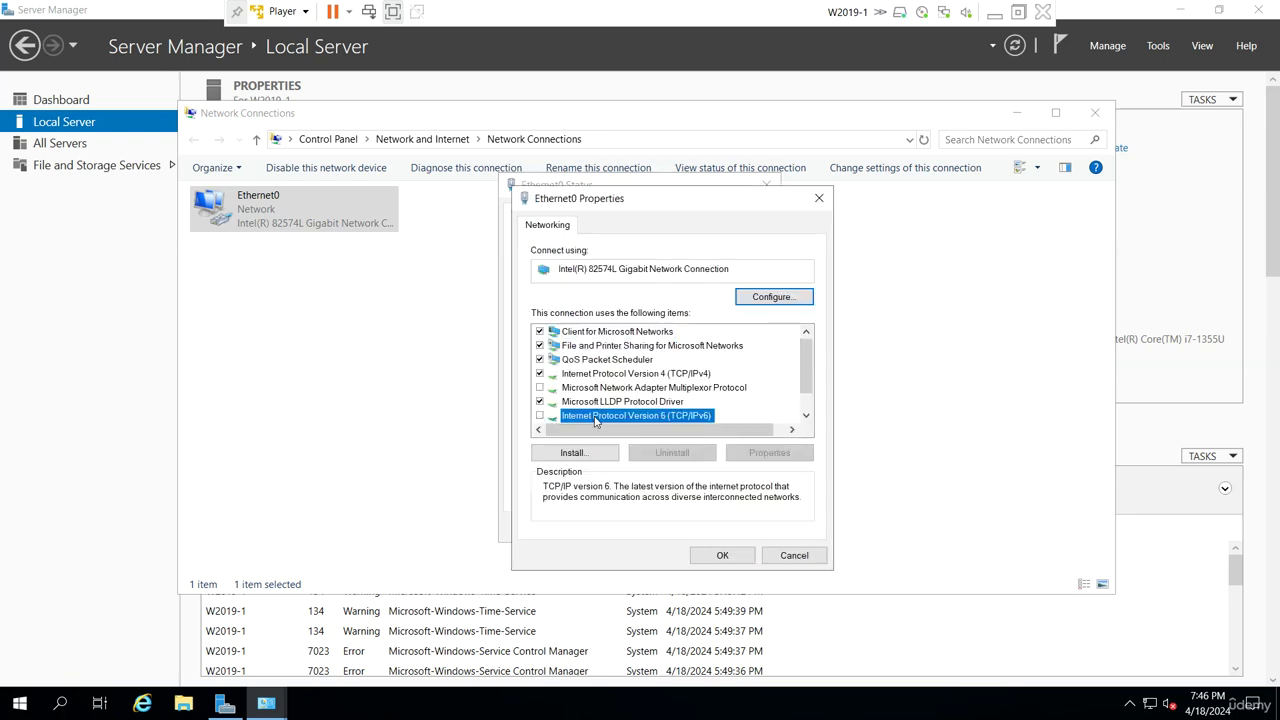
double_click(692, 374)
click(570, 380)
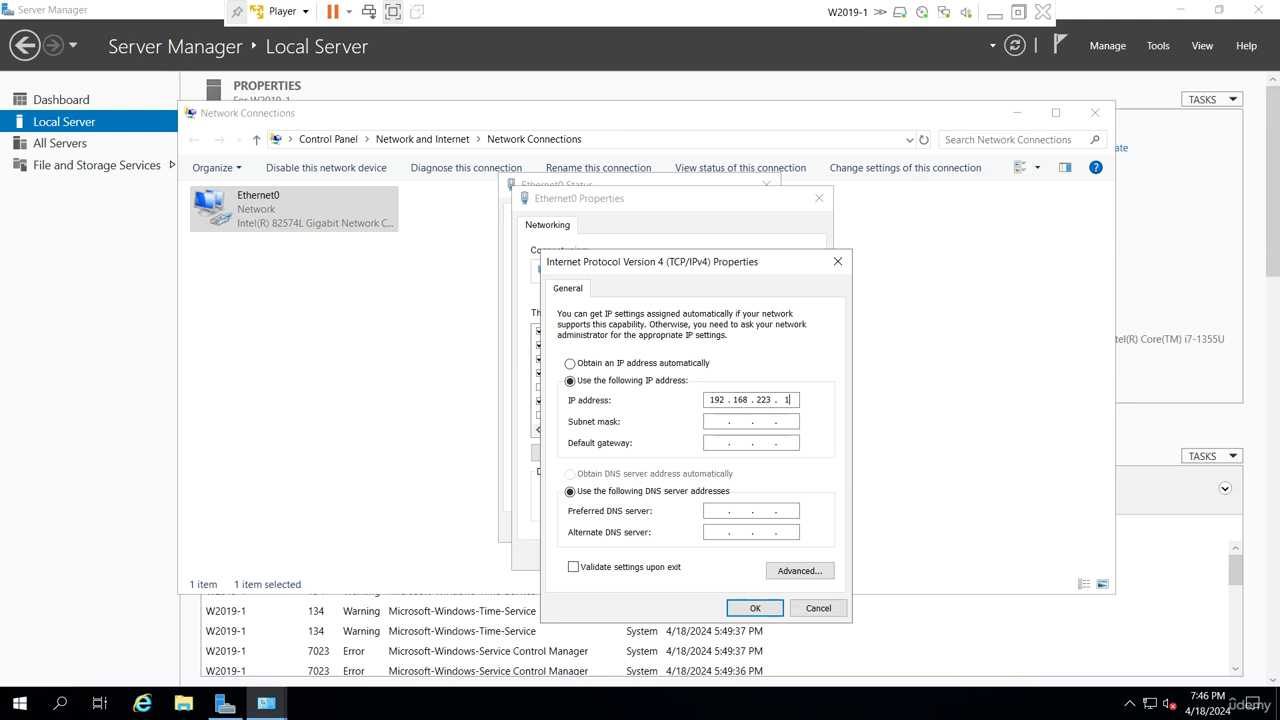
key(Tab)
key(Tab)
key(Tab)
key(Tab)
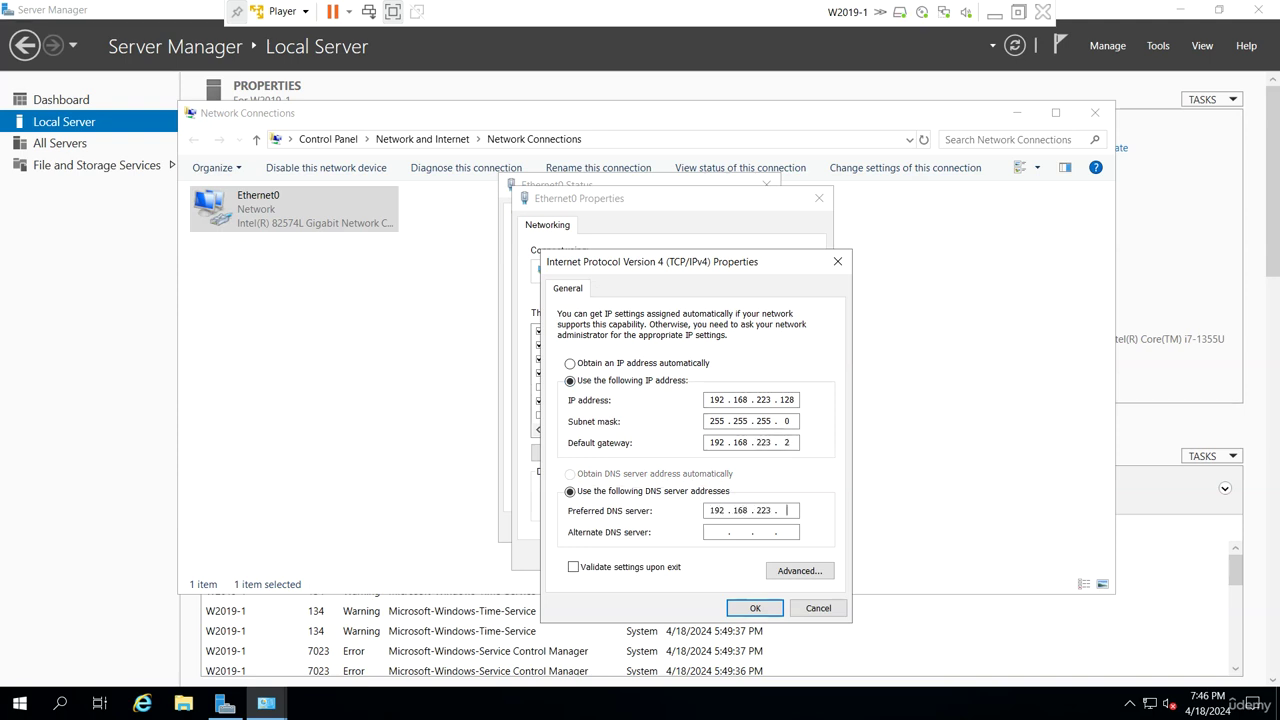
click(757, 610)
click(718, 558)
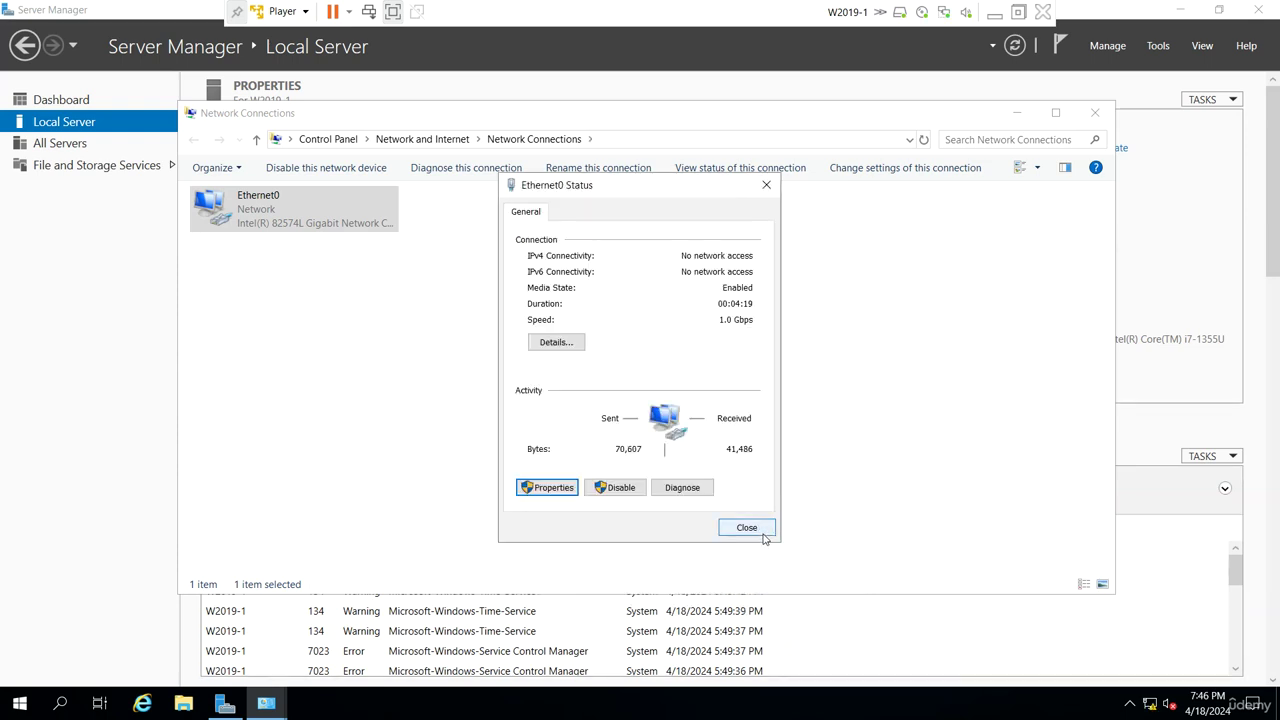
click(746, 528)
click(1095, 112)
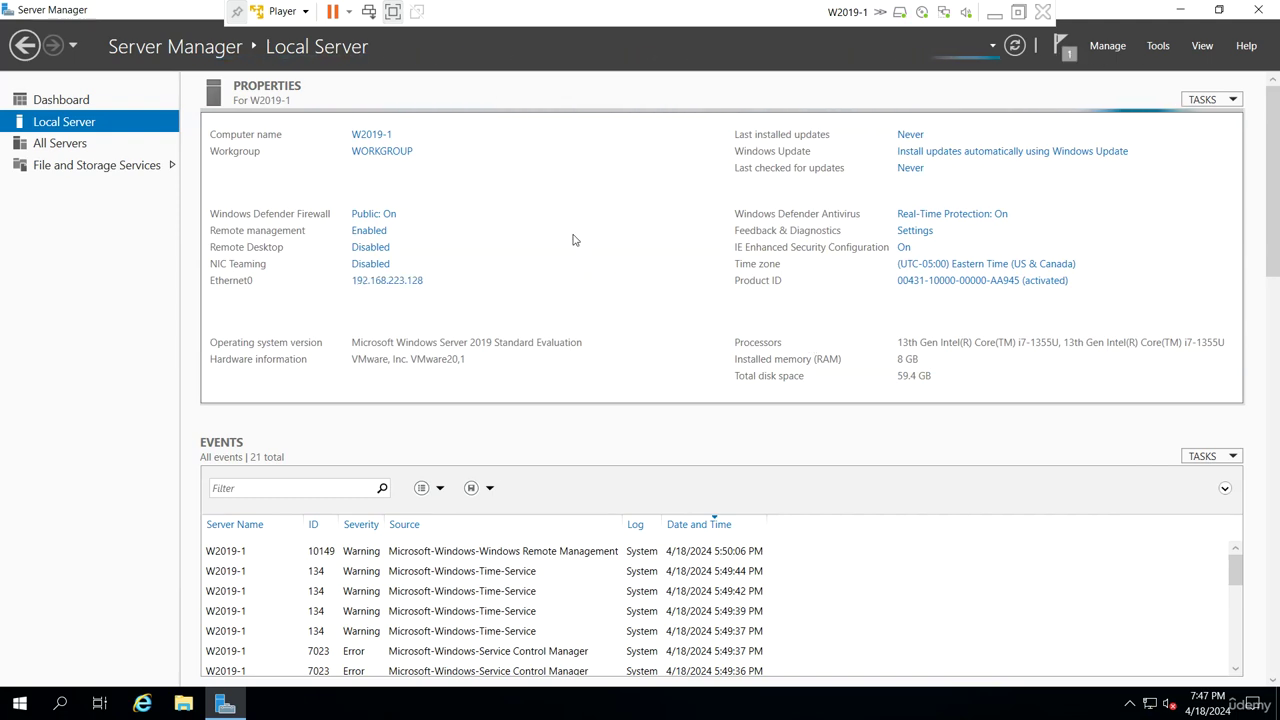
Launch cmd and set the console to font size 28 with green screen text
key(super+r)
text(cmd)
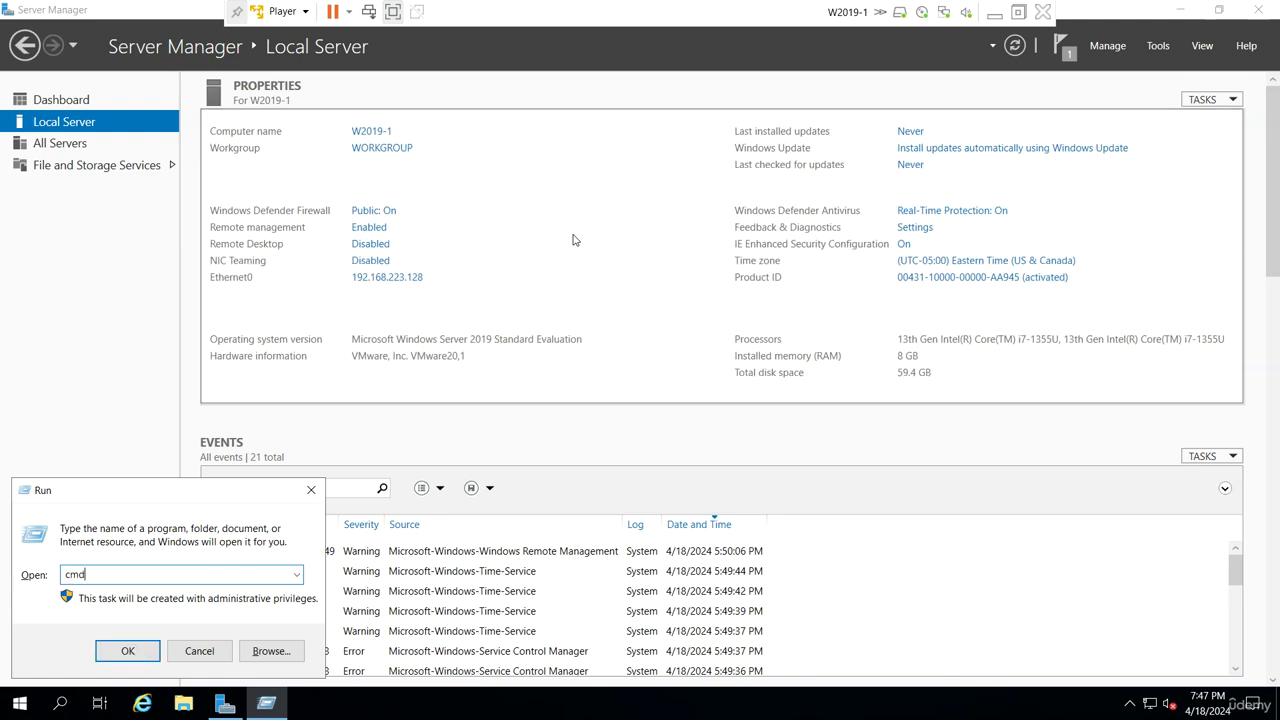
key(Return)
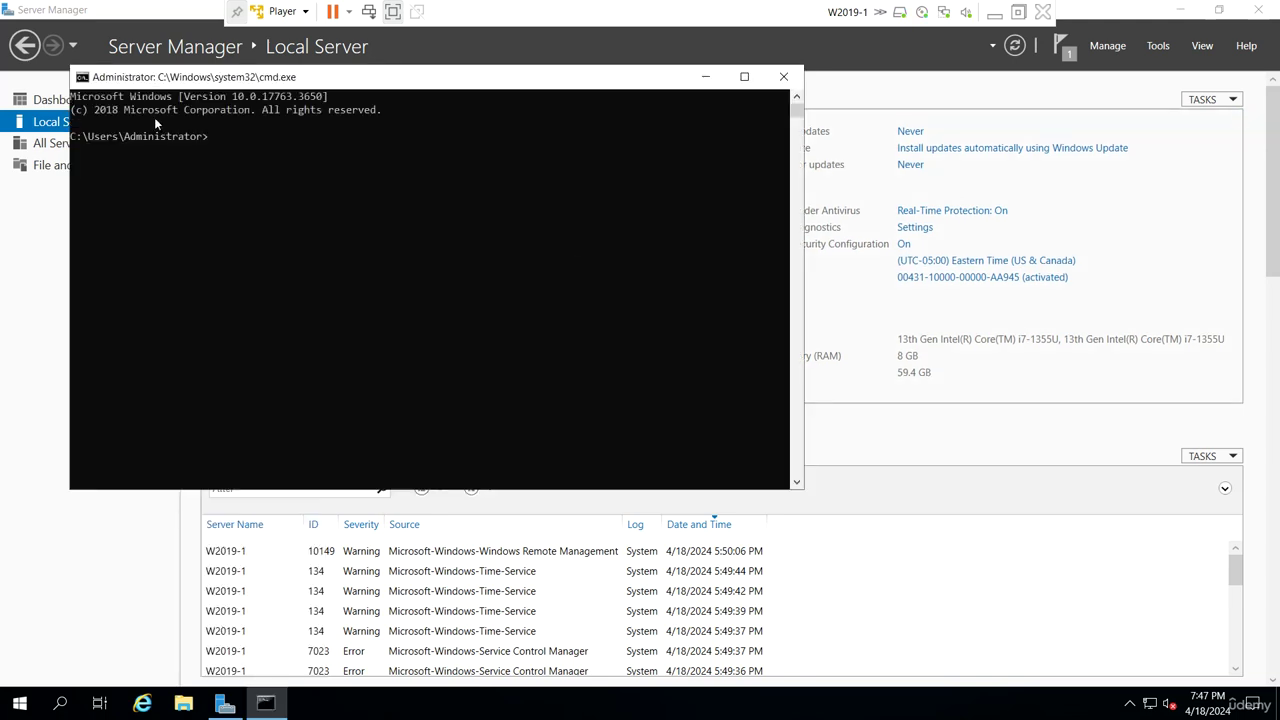
click(83, 77)
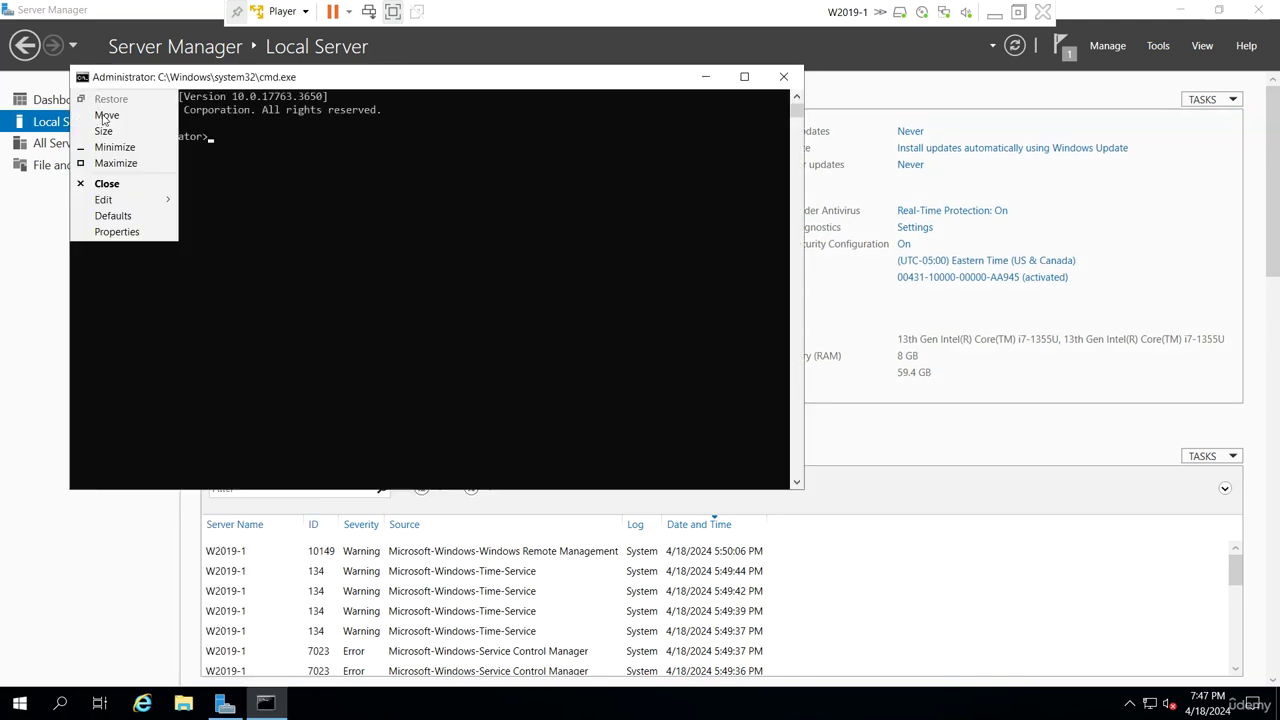
click(112, 238)
click(148, 120)
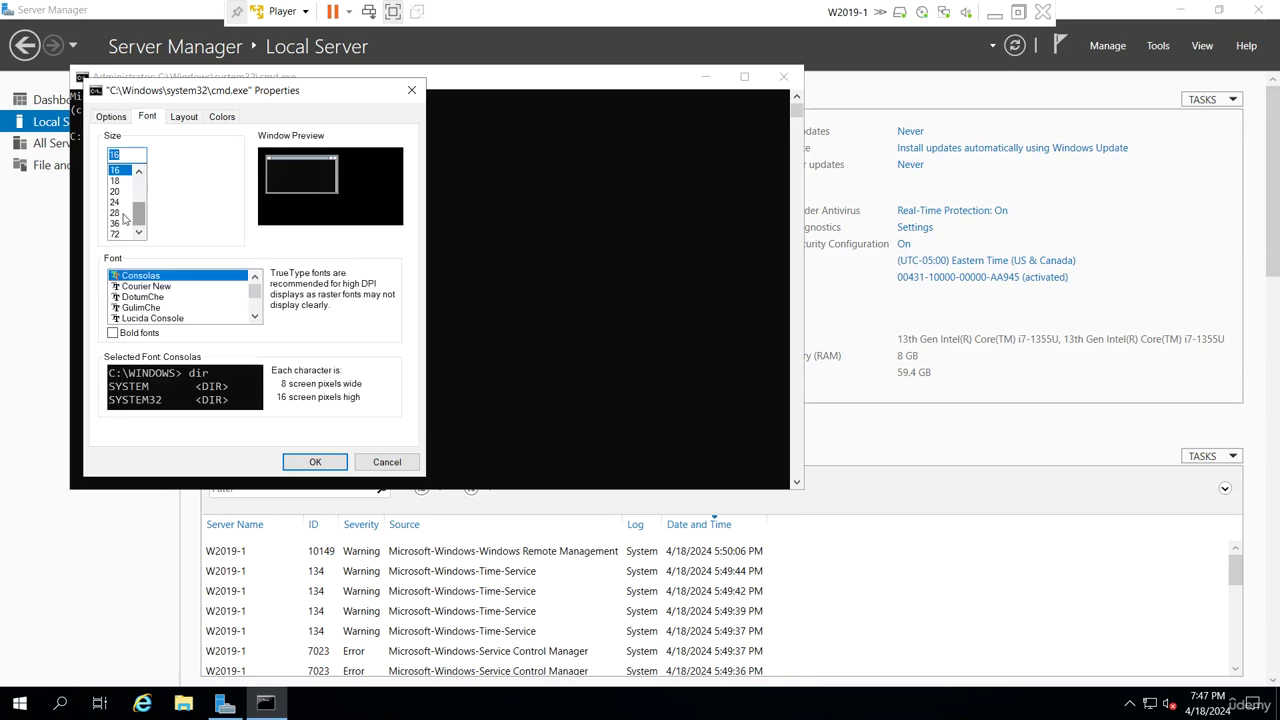
click(122, 214)
click(222, 119)
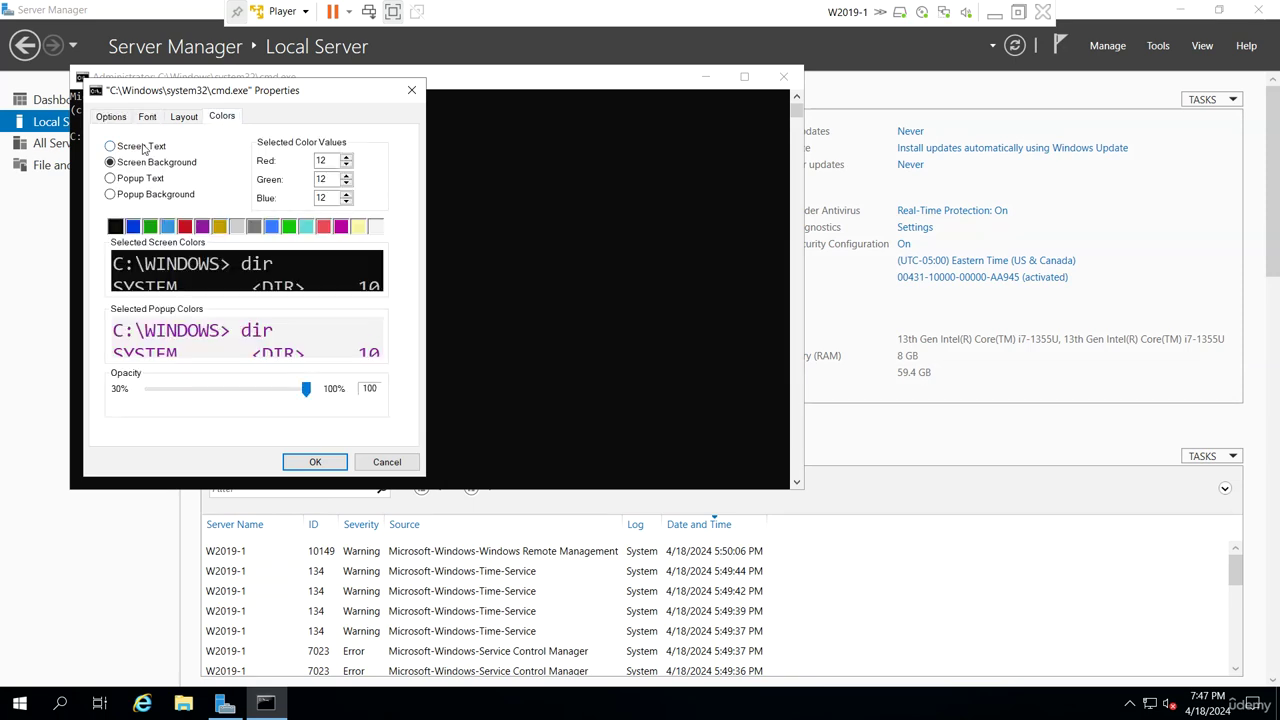
click(290, 227)
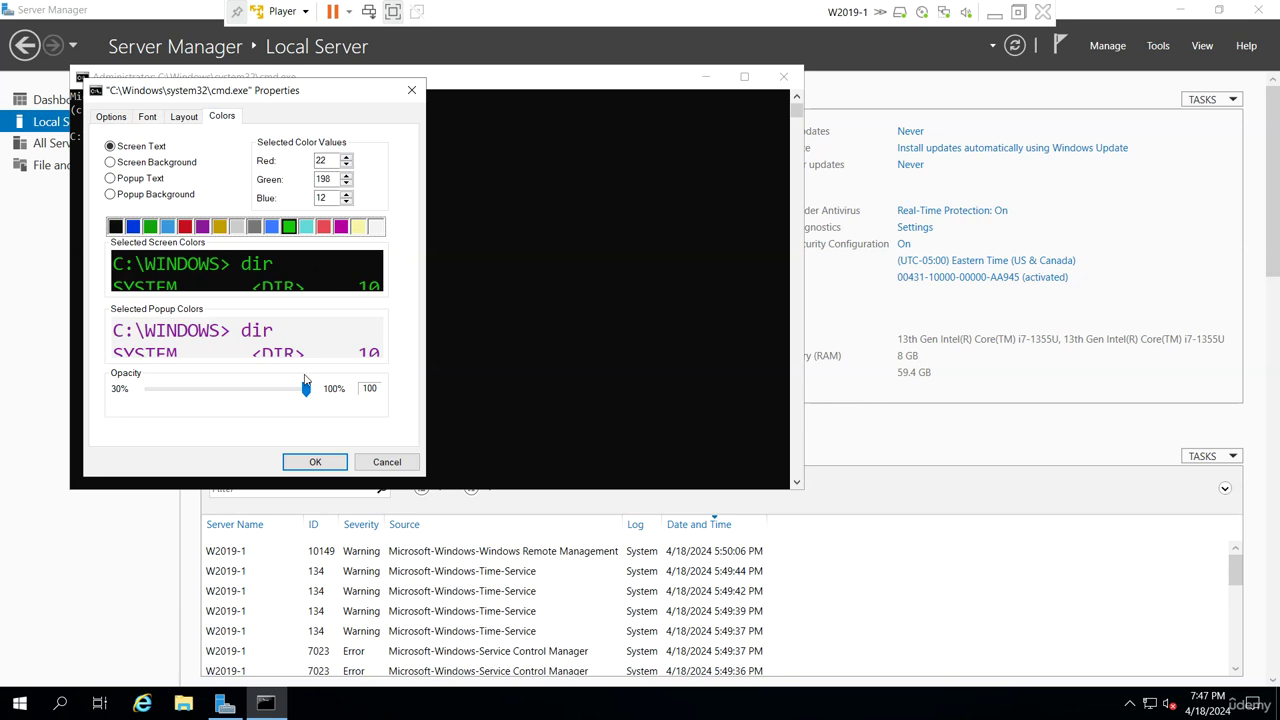
click(327, 461)
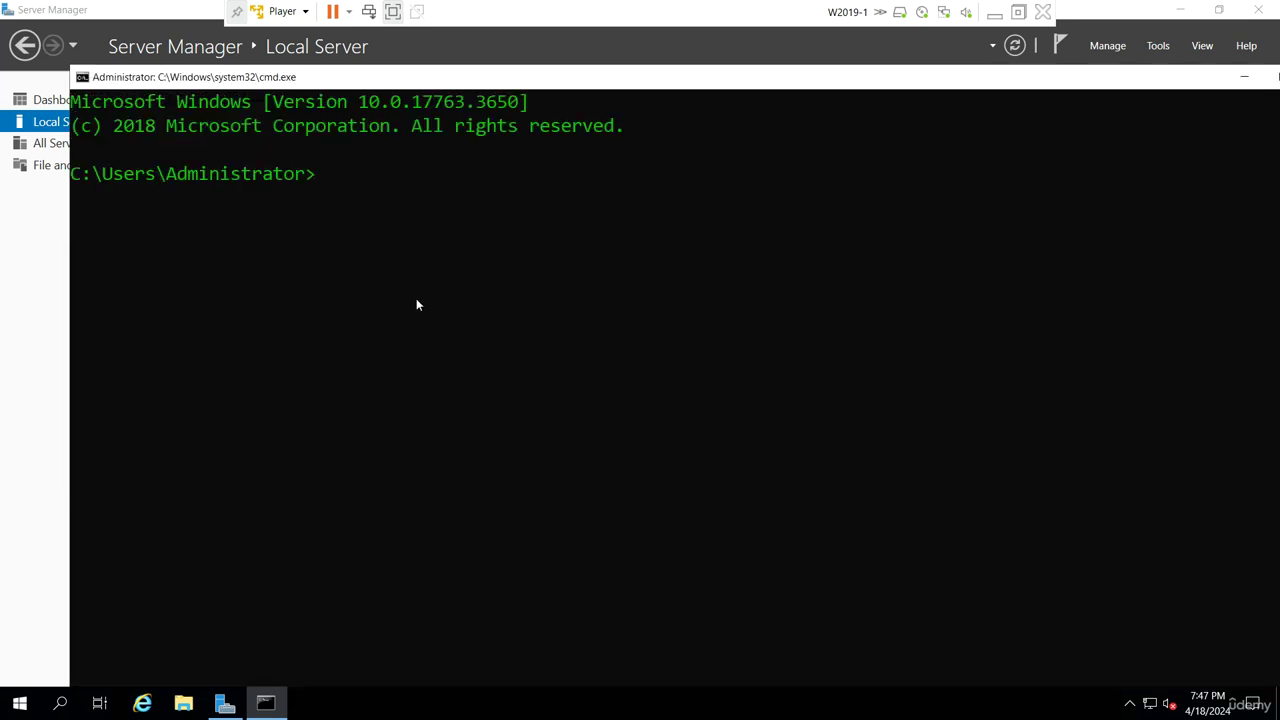
Run cd\, cls, ipconfig and ipconfig /all to show the full IP configuration
text(cd\)
key(Return)
text(cls)
key(Return)
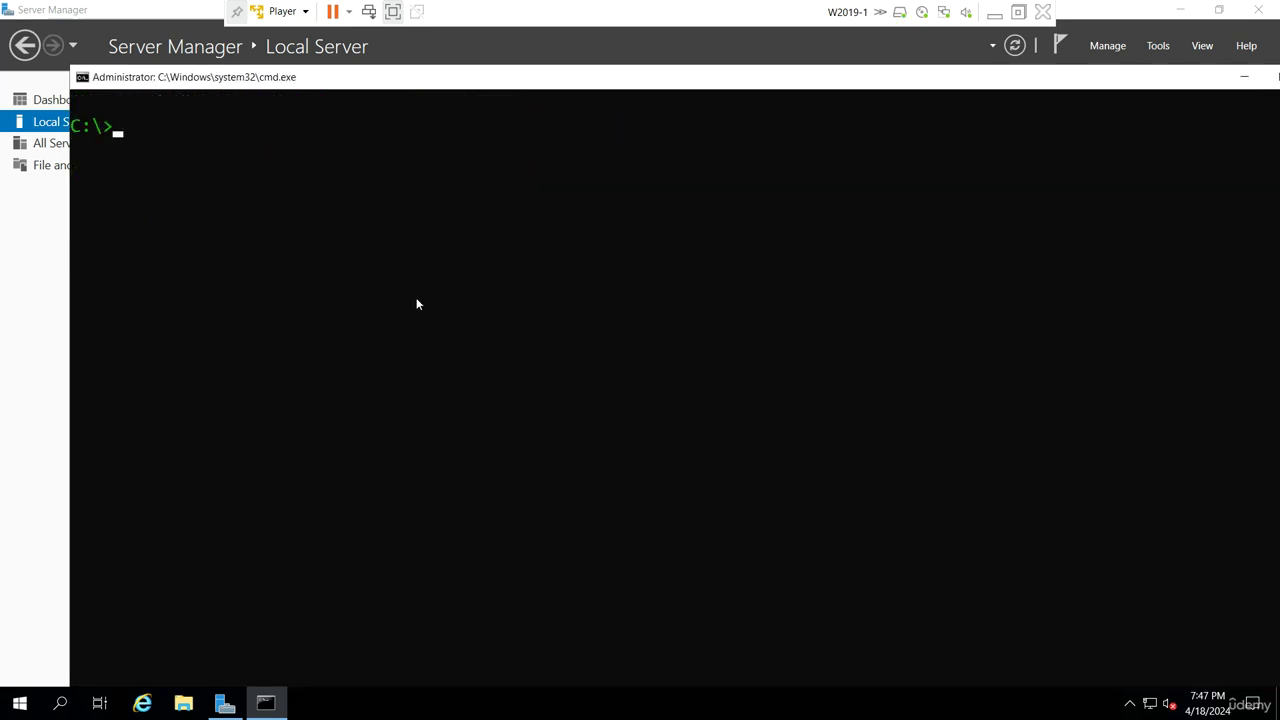
text(ipconfig)
key(Return)
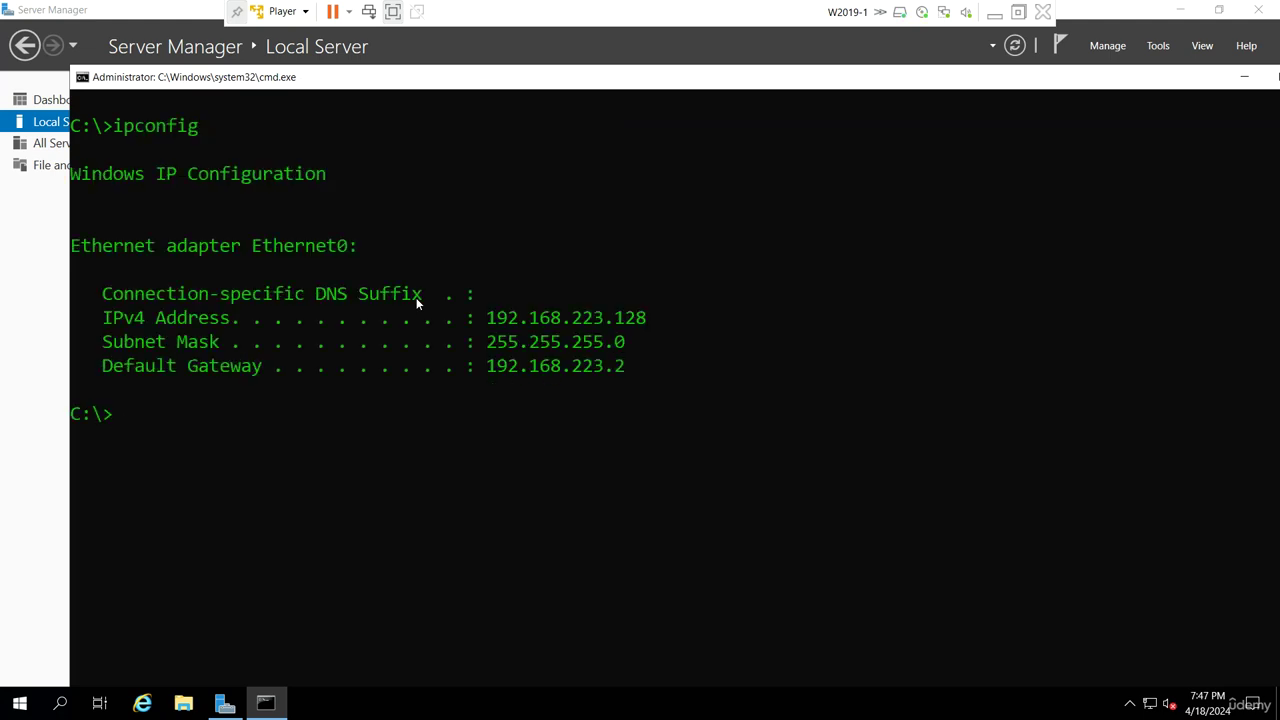
text(ipconfig /all)
key(Return)
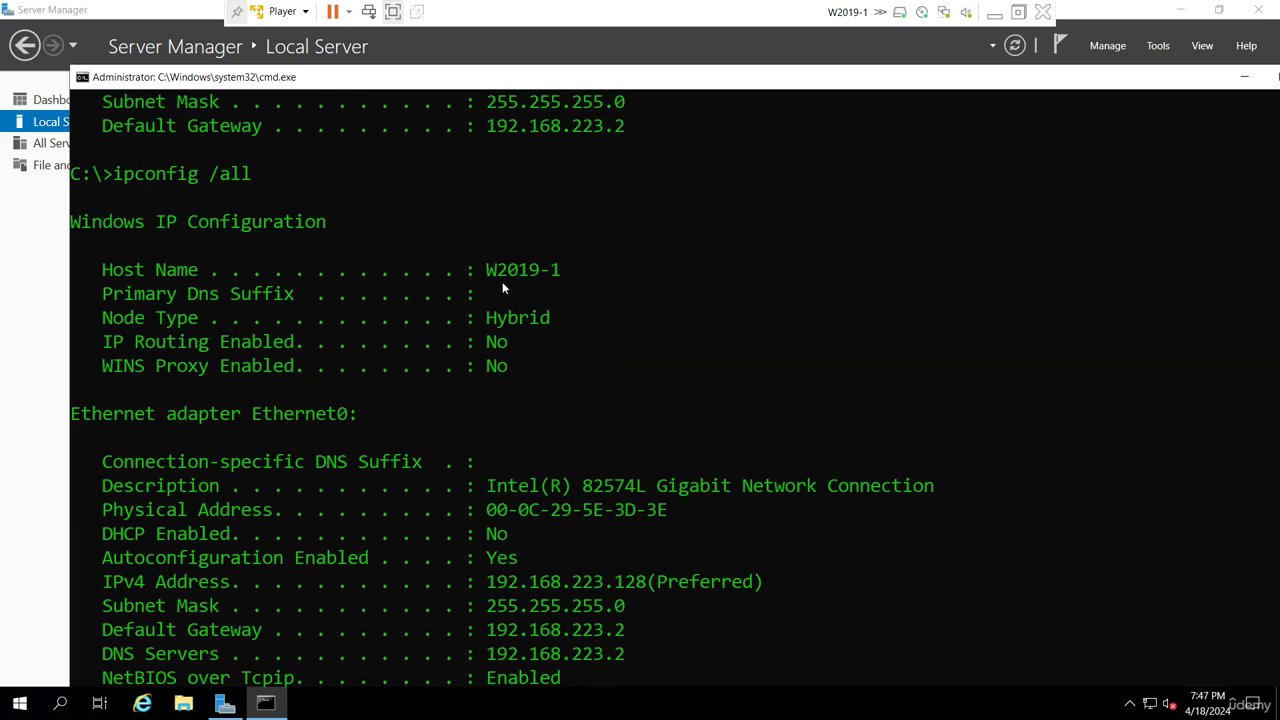
Review the ipconfig output, then open Network Connections with ncpa.cpl
scroll(617, 352, up, 2)
scroll(618, 358, down, 1)
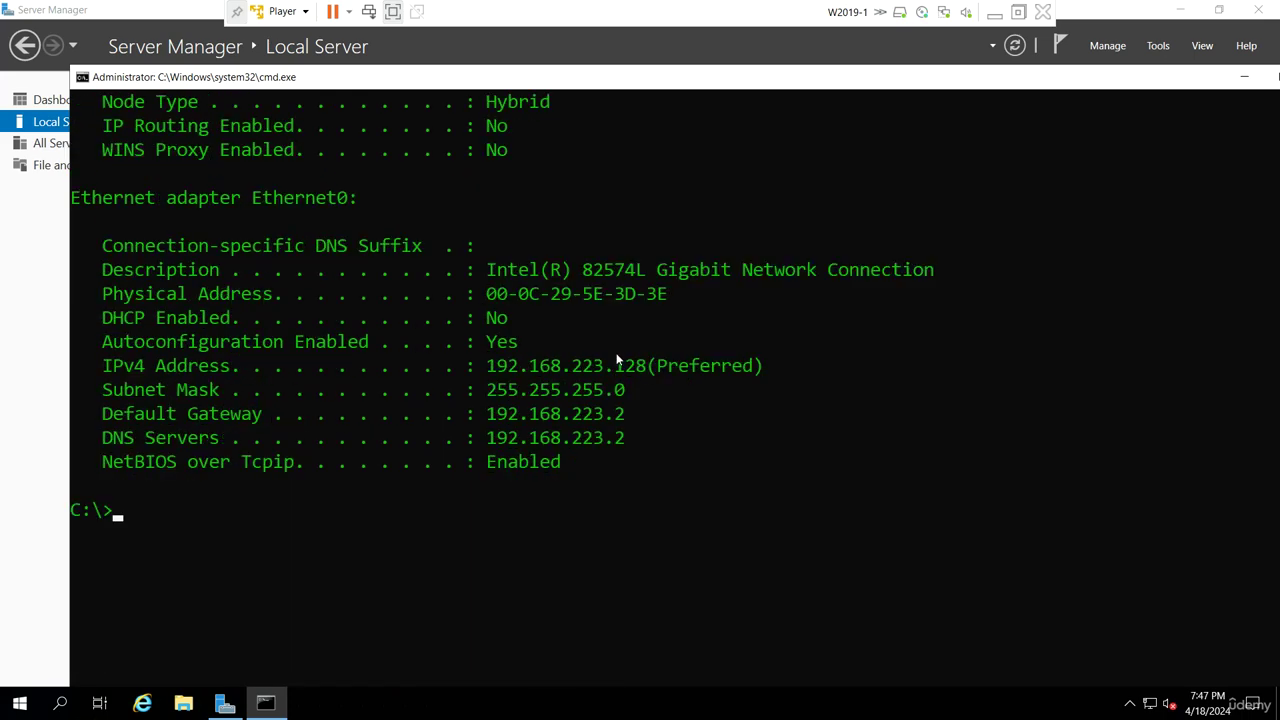
text(ncpa.cpl)
key(Return)
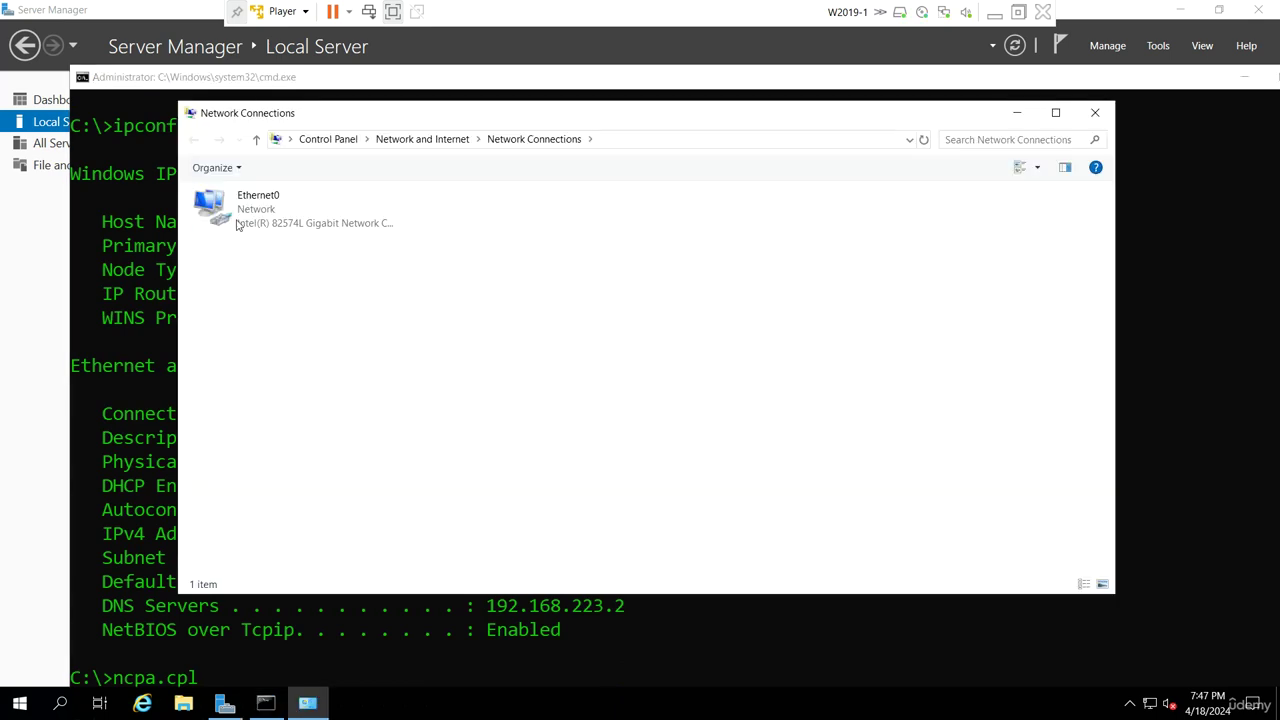
Review Ethernet0's details and properties without changes, then close the network windows
right_click(237, 224)
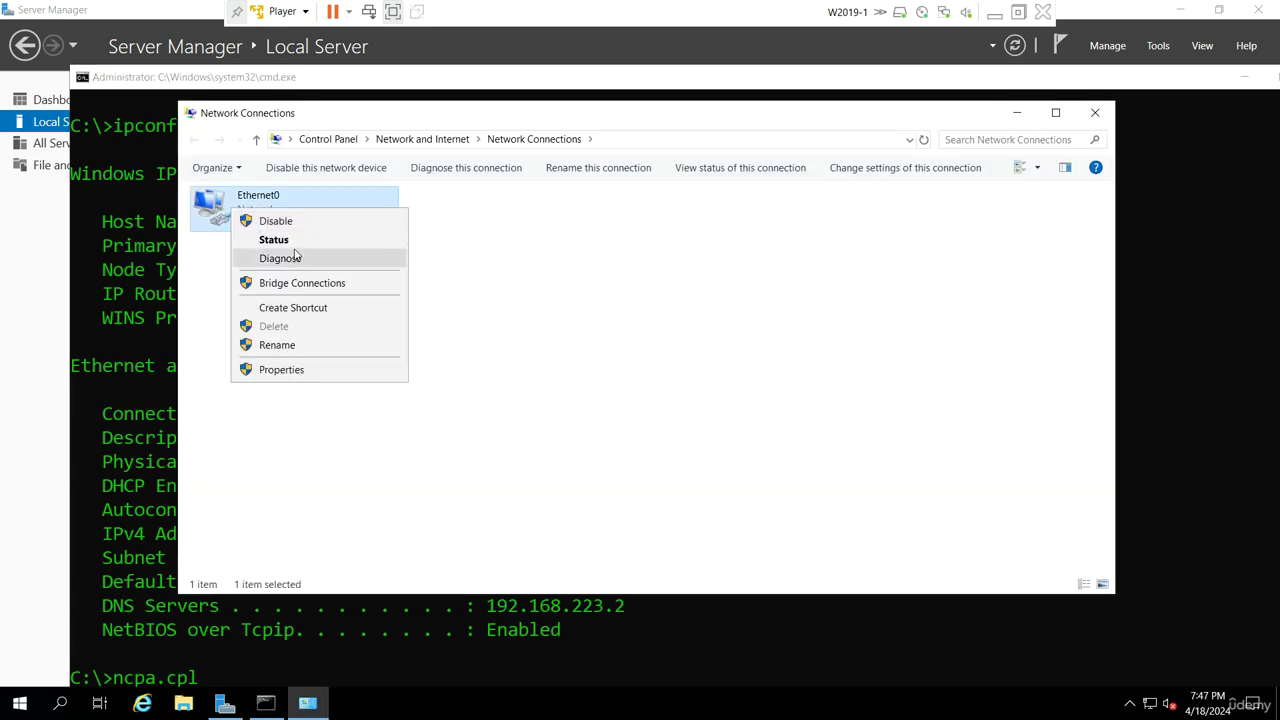
click(290, 238)
click(531, 342)
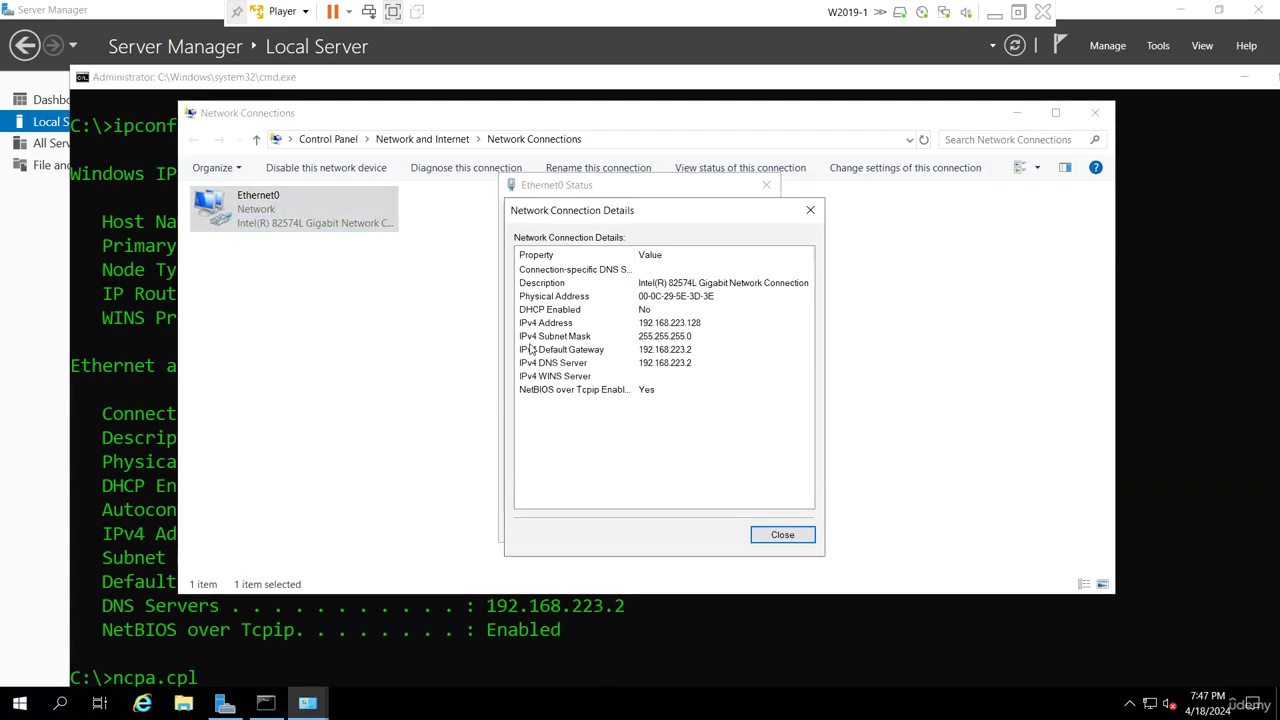
click(660, 297)
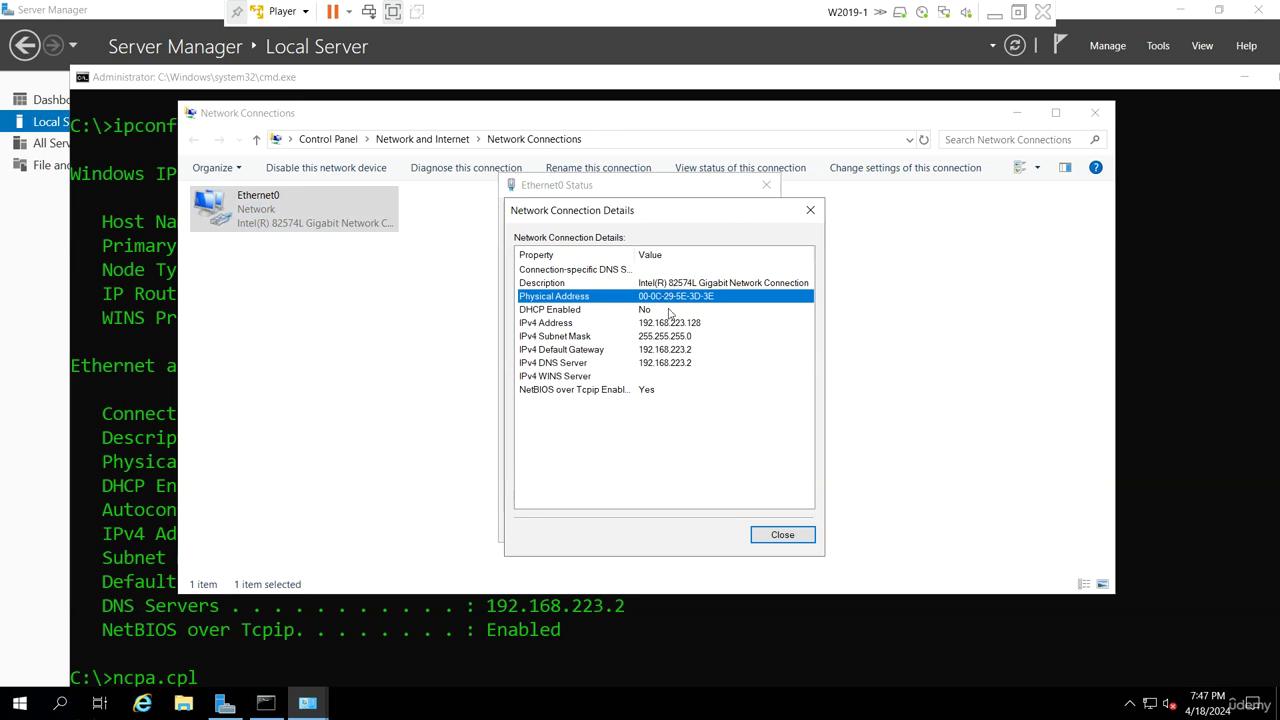
click(782, 535)
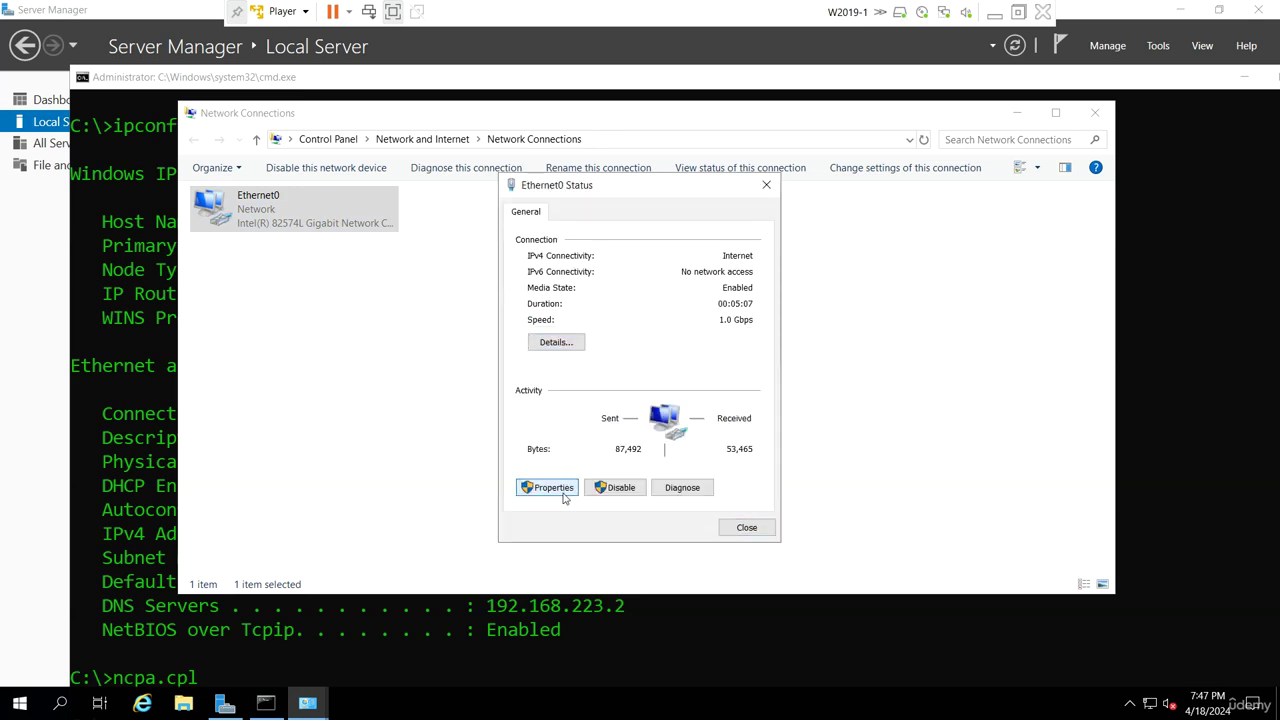
click(548, 491)
scroll(645, 380, down, 1)
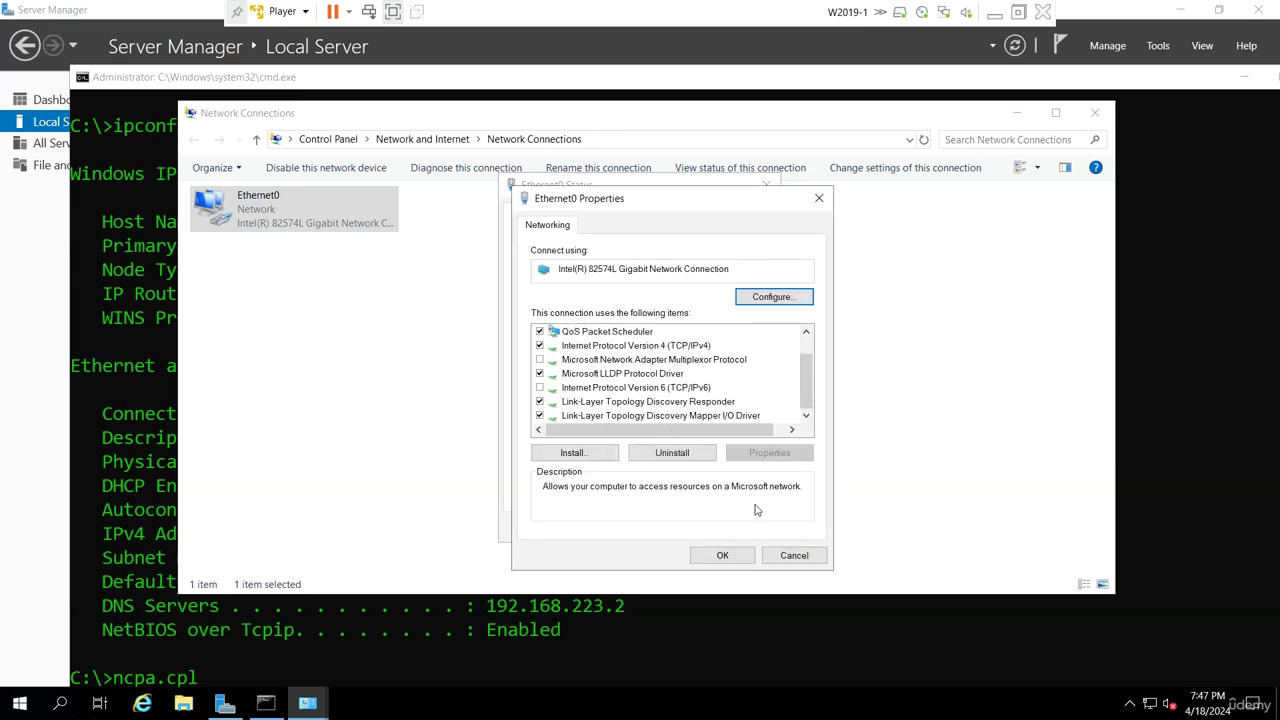
click(794, 555)
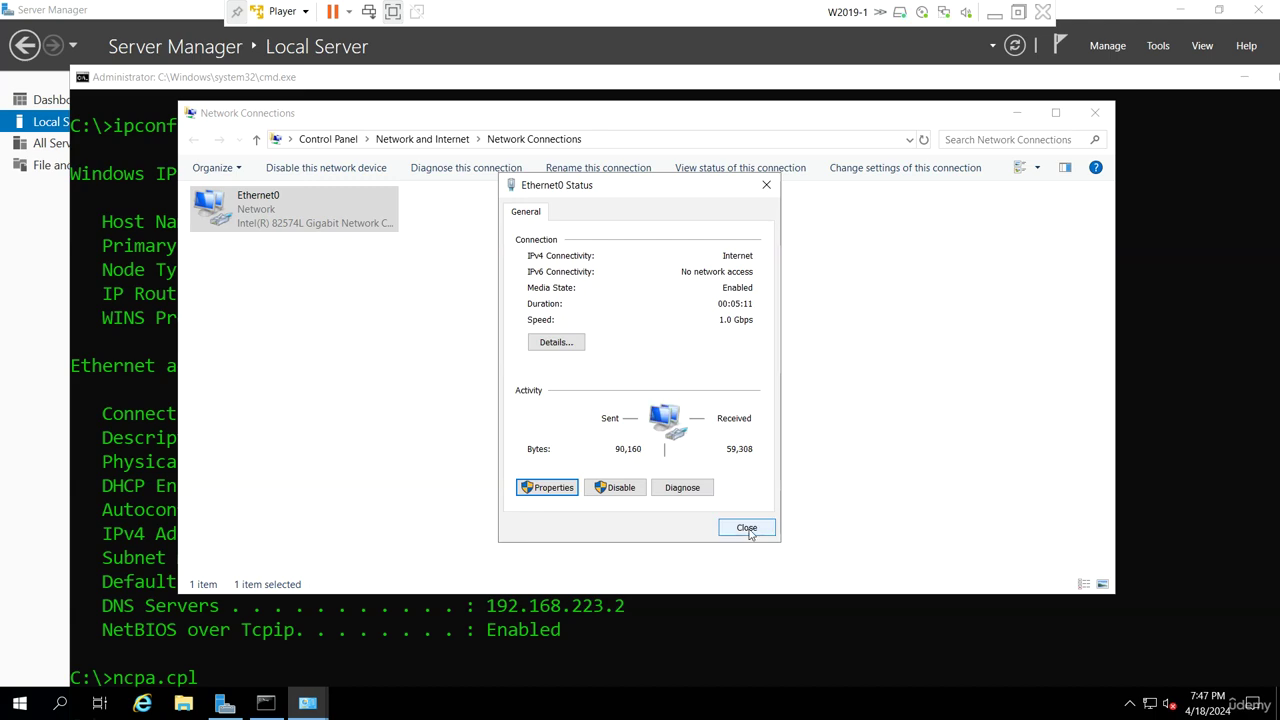
click(748, 528)
click(1094, 112)
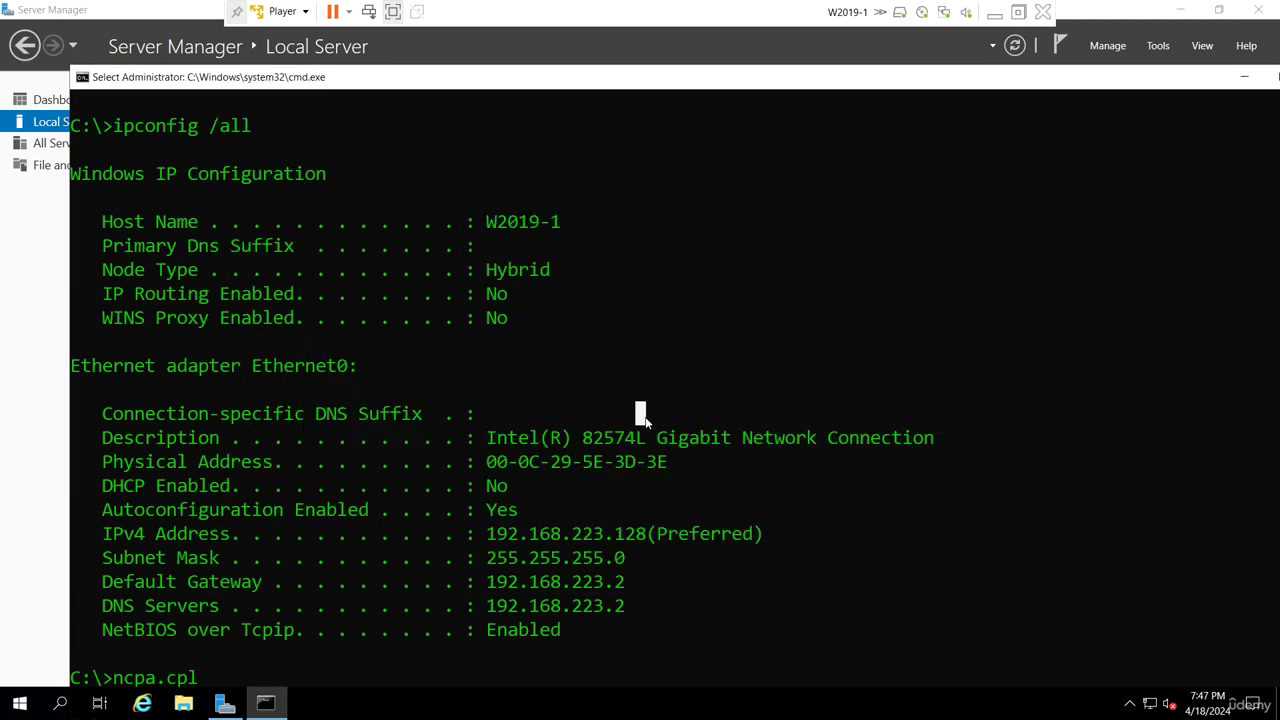
Run hostname in the console to confirm the server name is W2019-1
scroll(645, 418, down, 3)
scroll(645, 418, up, 5)
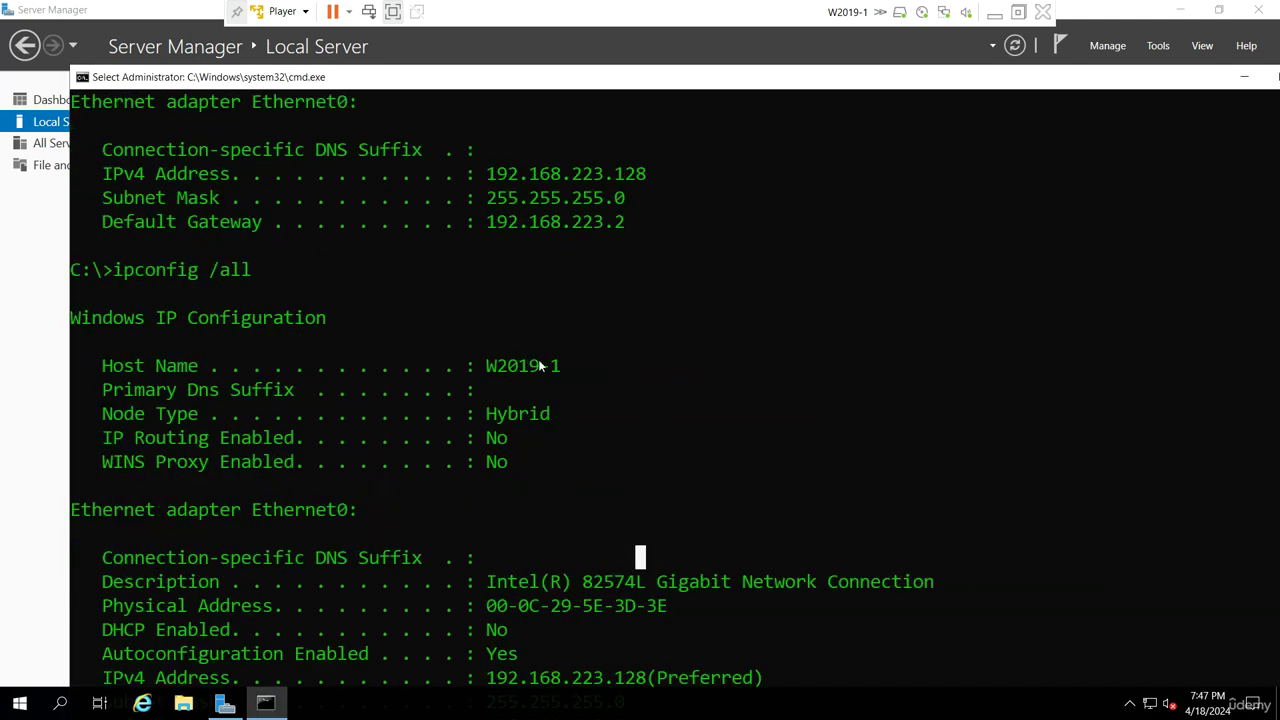
scroll(428, 423, down, 4)
text(h)
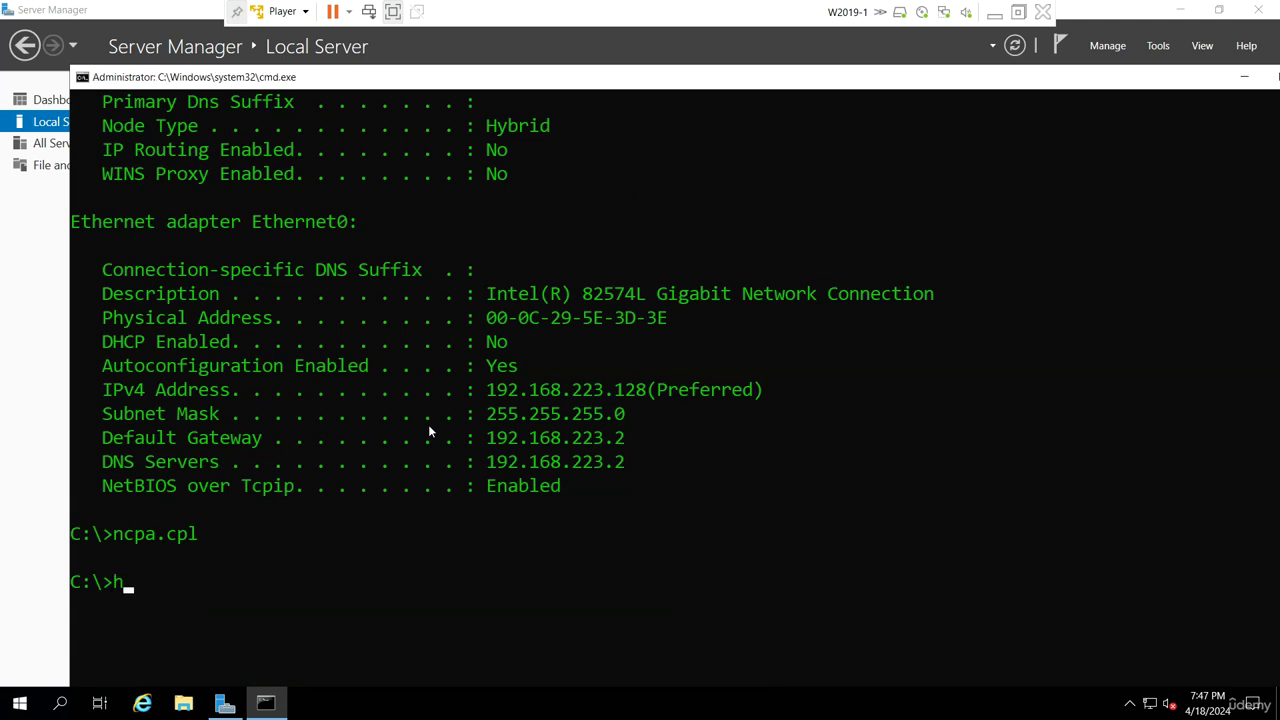
text(ostname)
key(Return)
scroll(450, 410, down, 2)
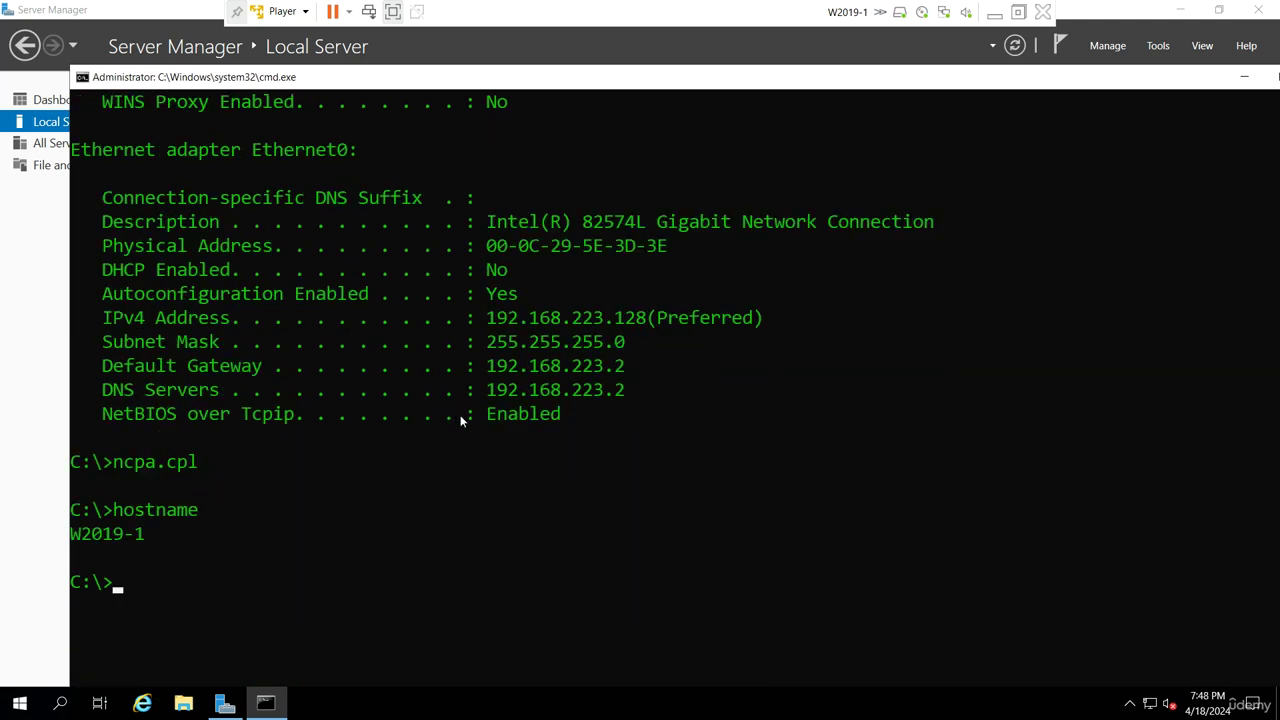
Exit the console, switch to the W2019-2 VM in full screen, and open Local Server
text(exit)
key(Return)
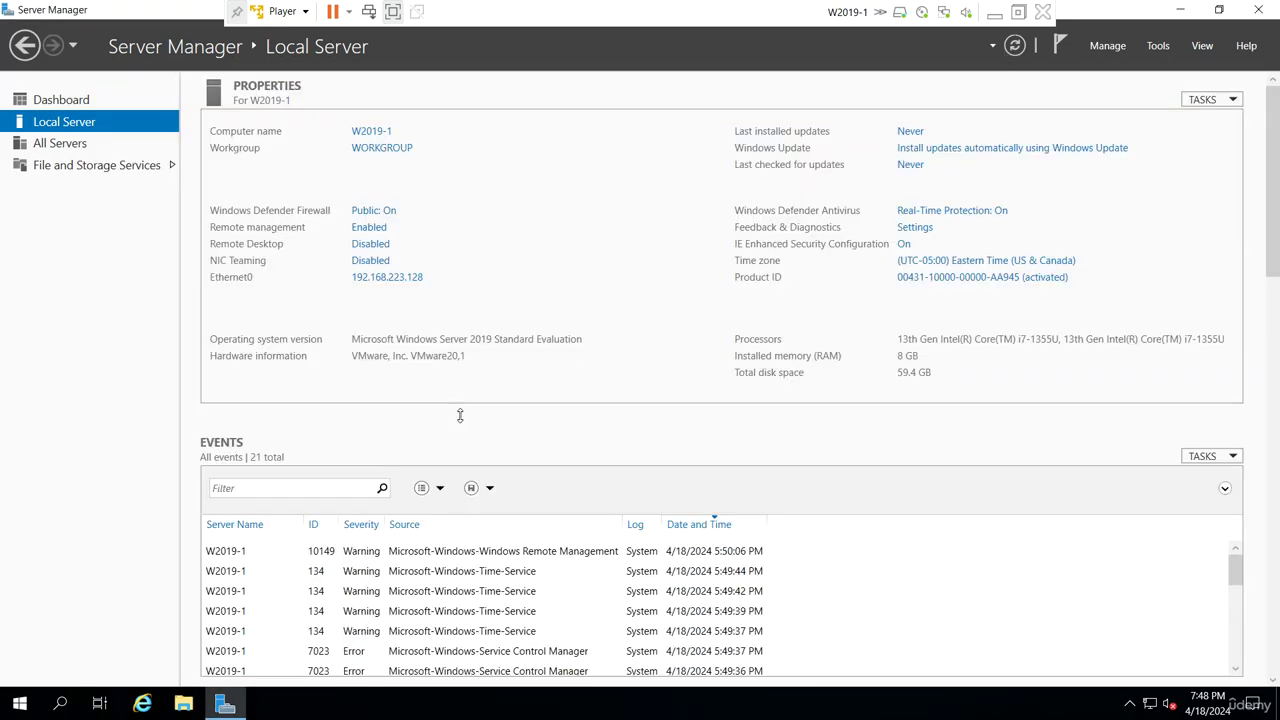
click(994, 13)
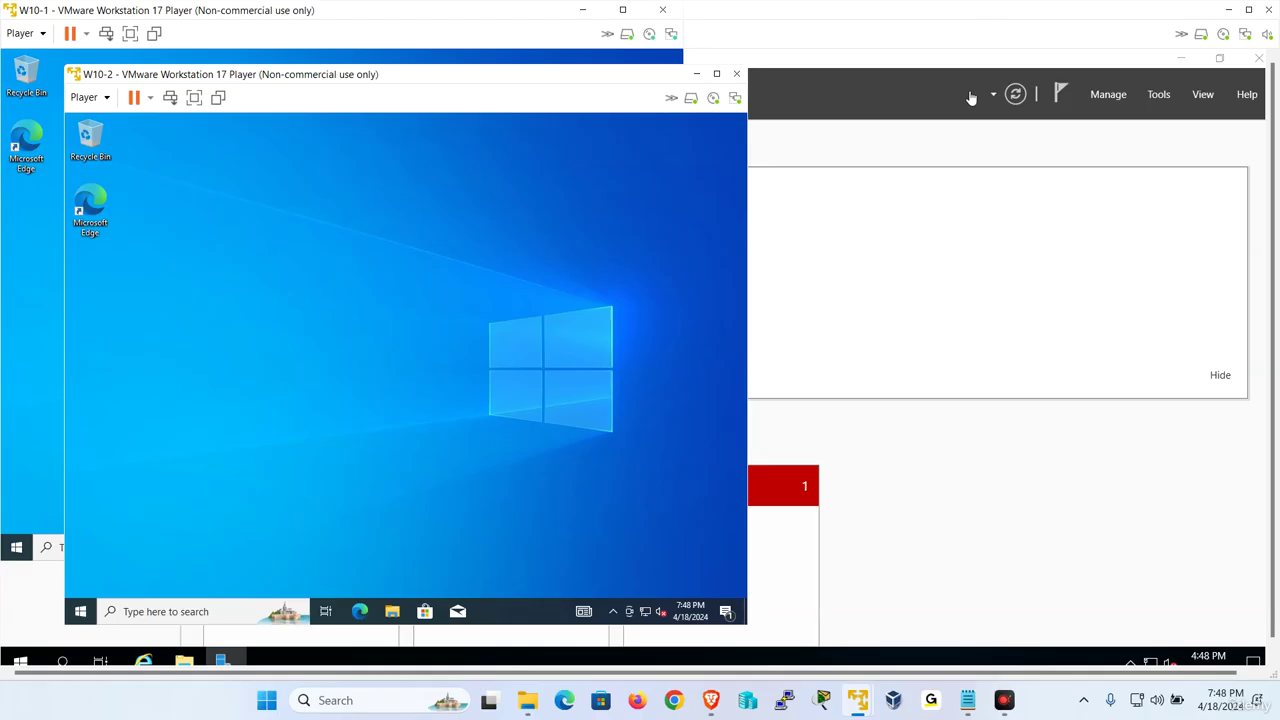
mouse_move(858, 700)
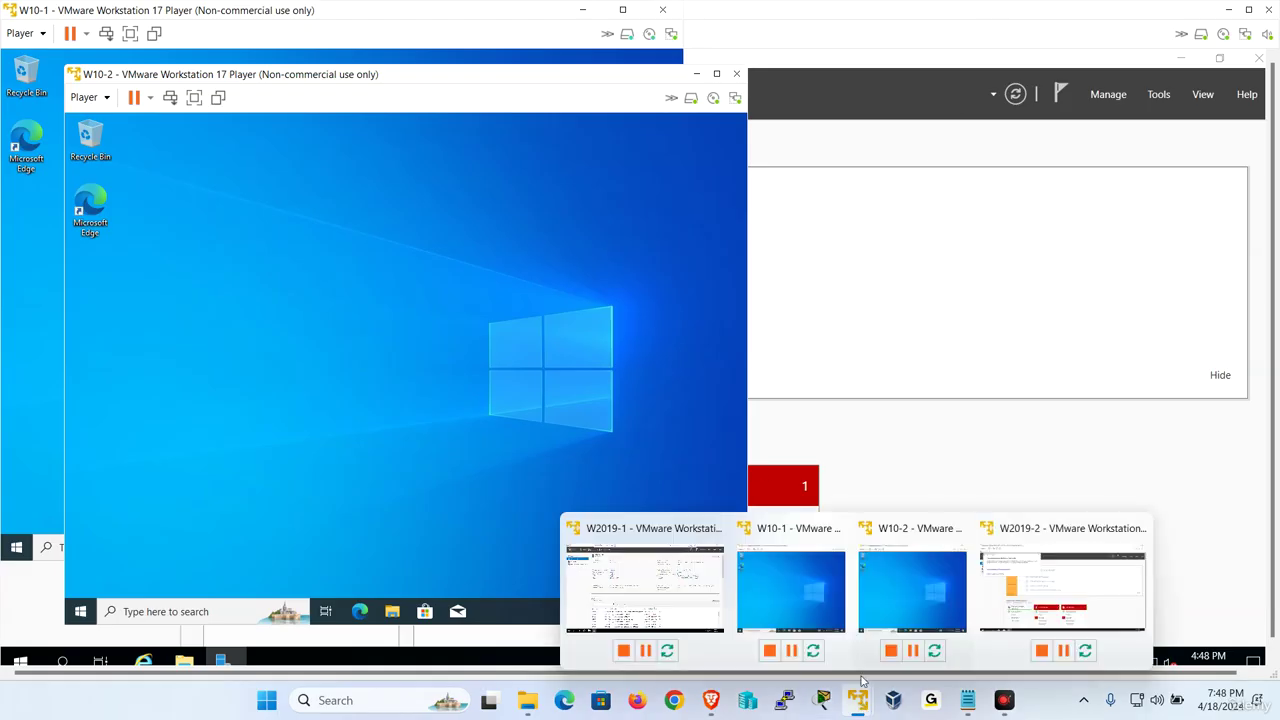
click(1035, 592)
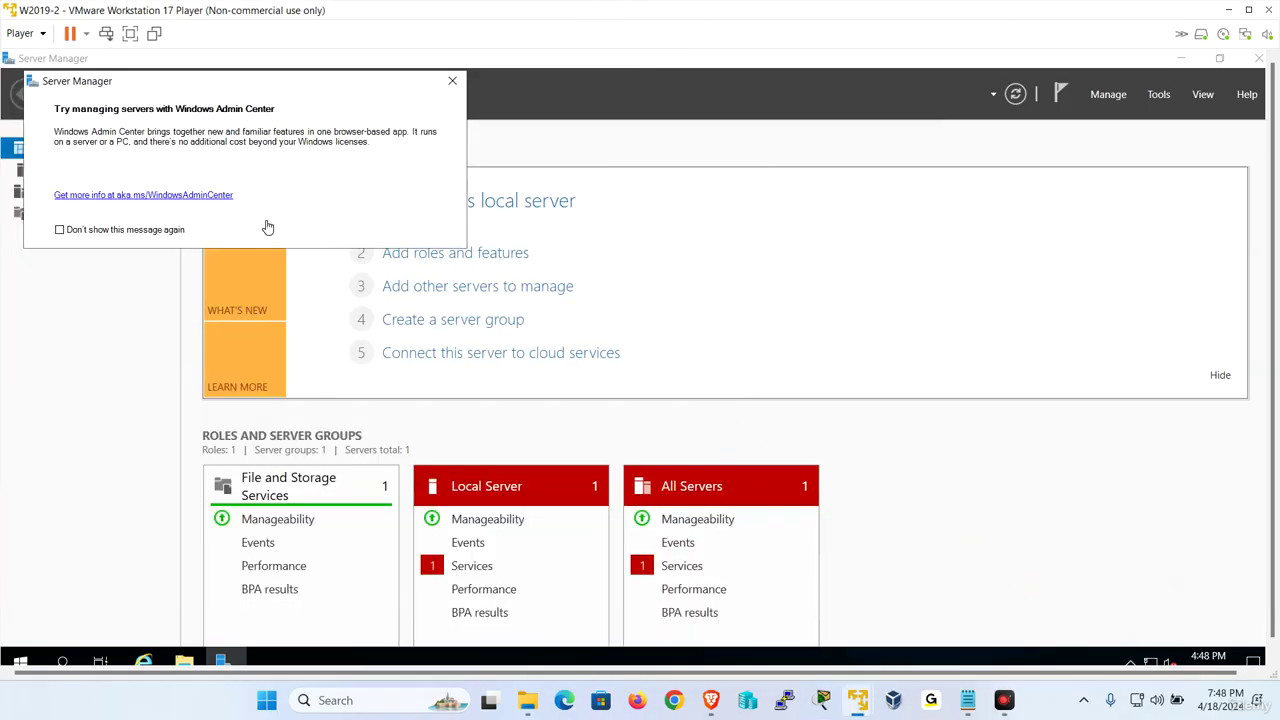
click(455, 83)
click(131, 34)
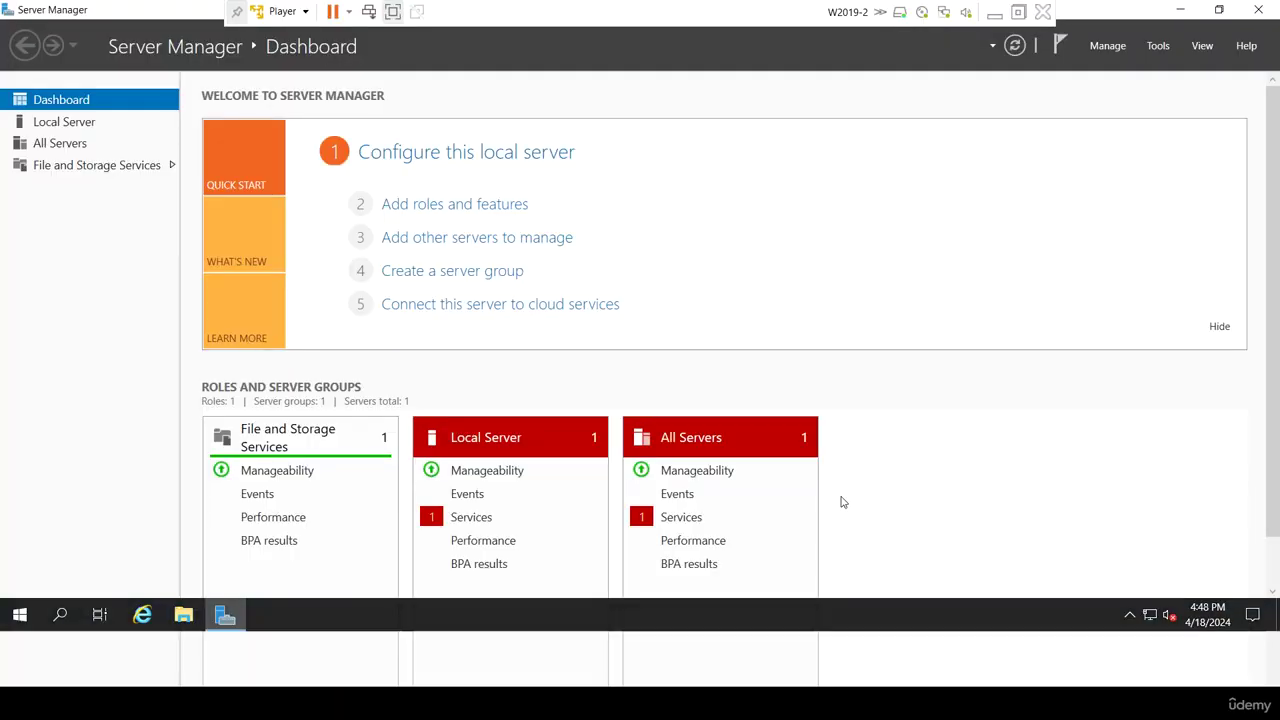
click(64, 121)
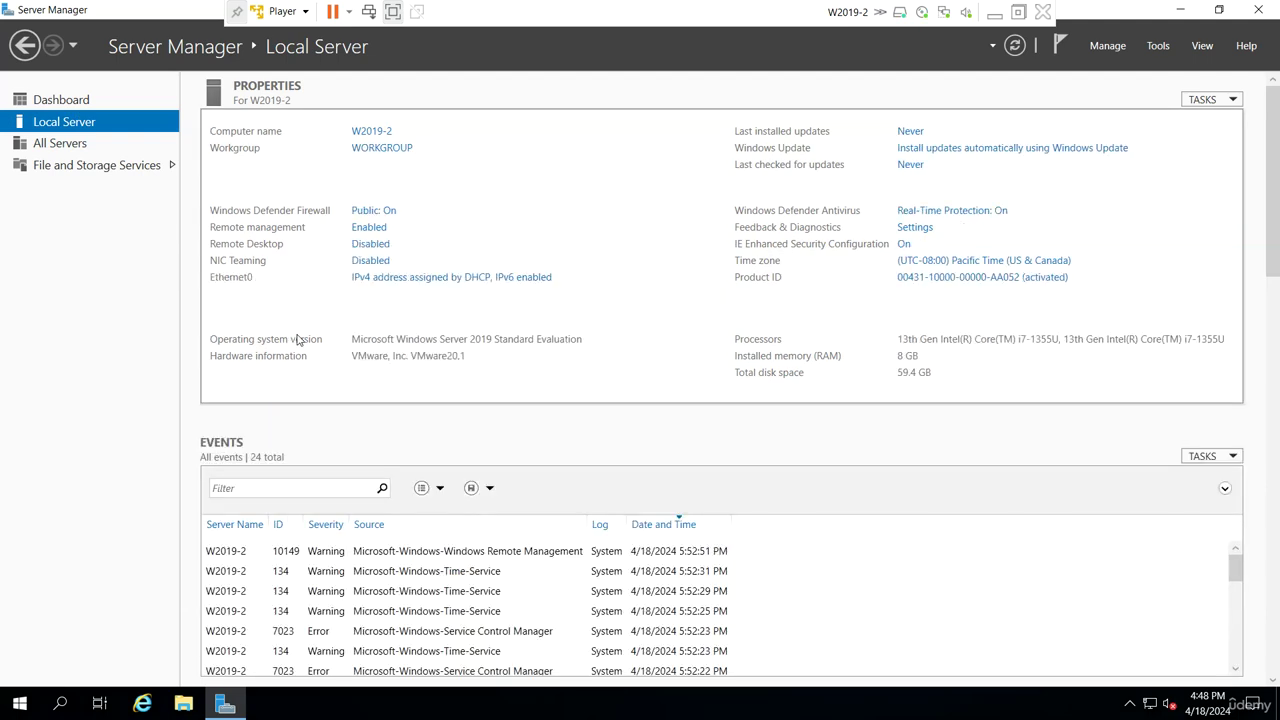
Open W2019-2's Ethernet0 status details, then its adapter properties
click(433, 285)
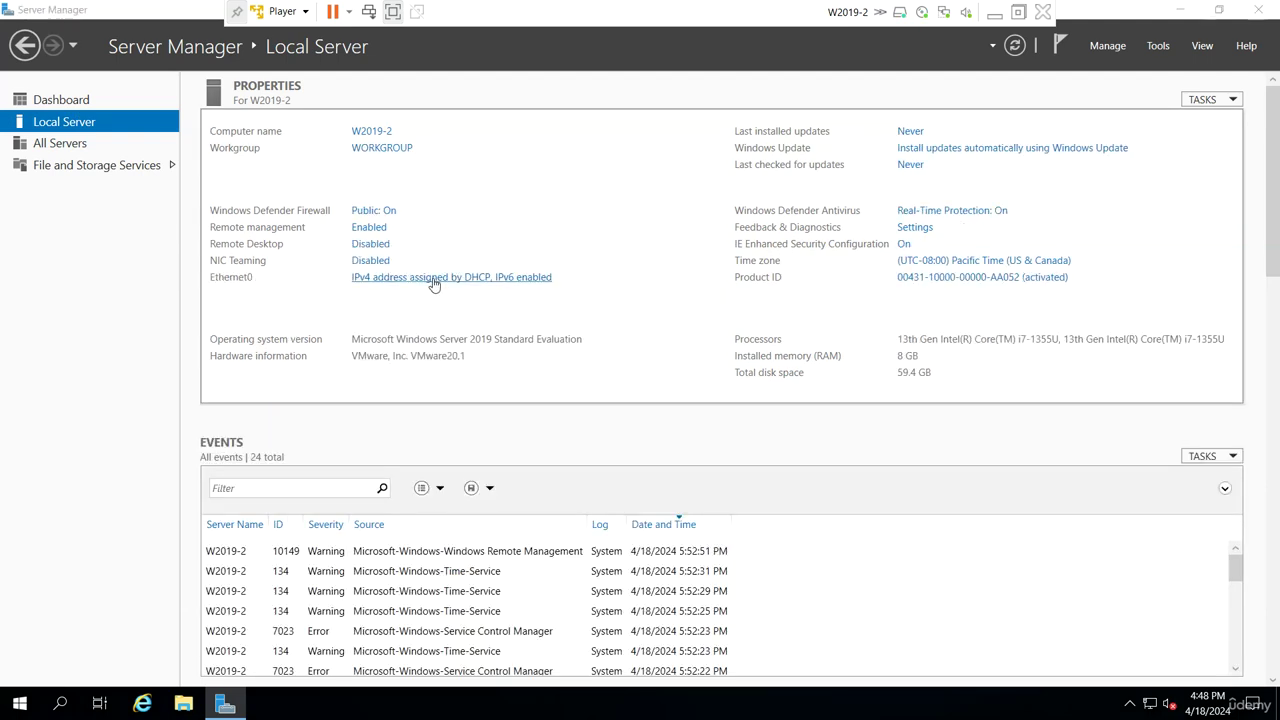
right_click(258, 222)
click(308, 252)
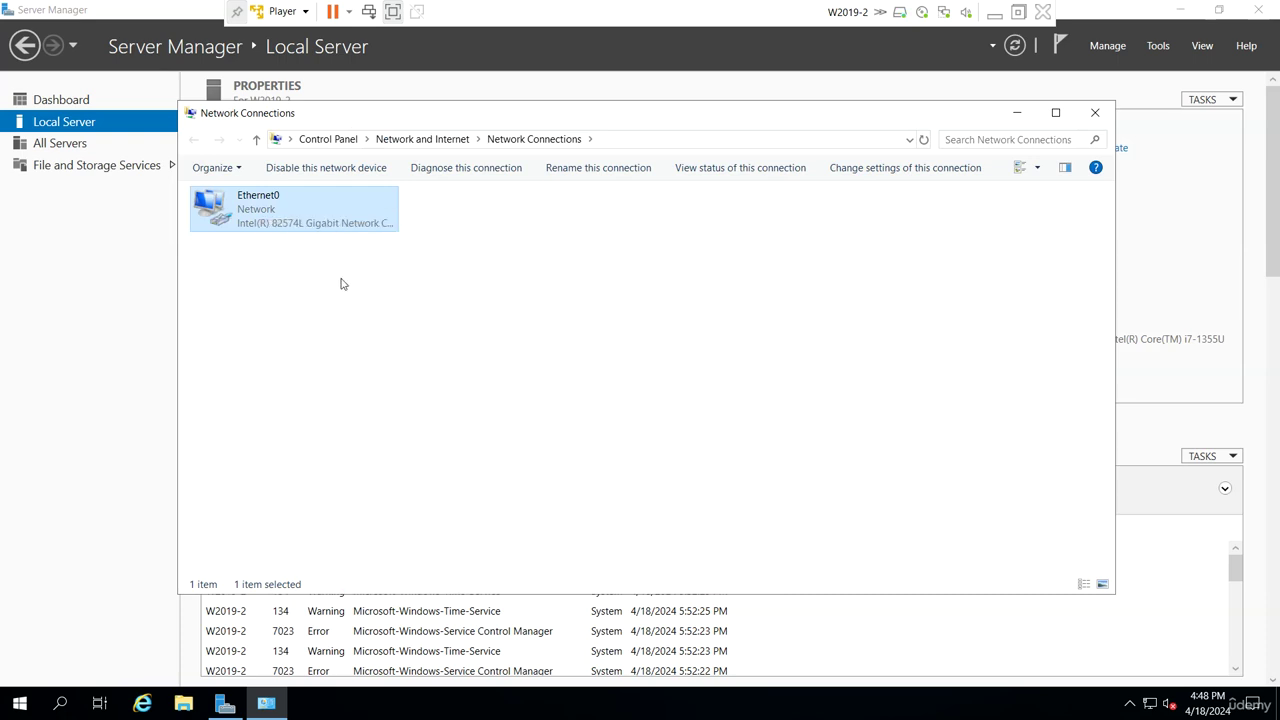
click(554, 341)
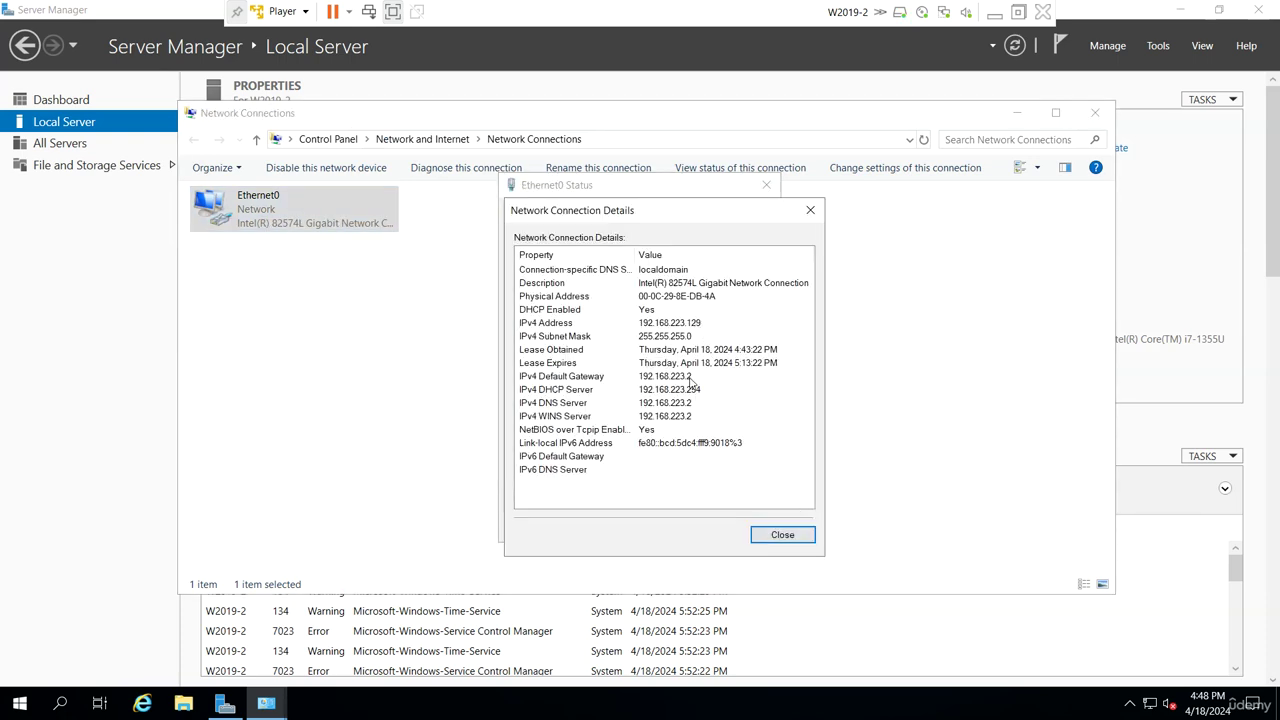
click(799, 540)
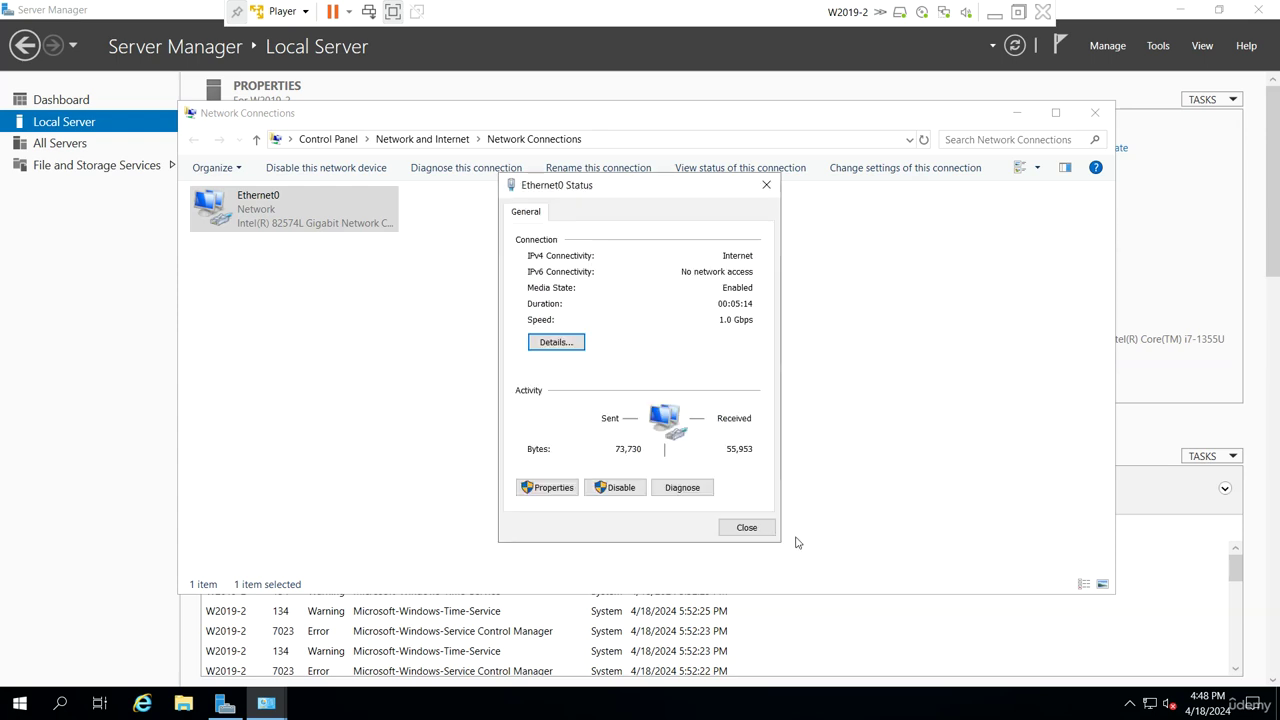
click(548, 490)
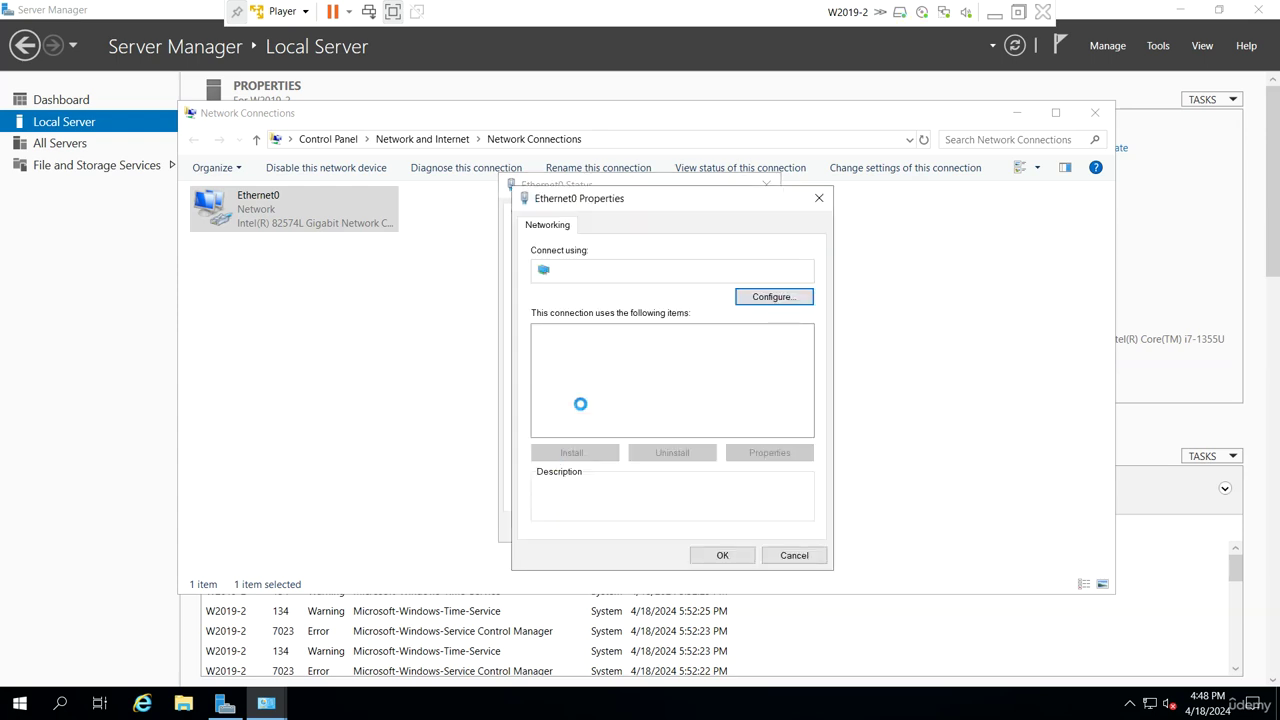
Set static IPv4 192.168.223.129, gateway and DNS 192.168.223.2, then refresh Server Manager
click(545, 418)
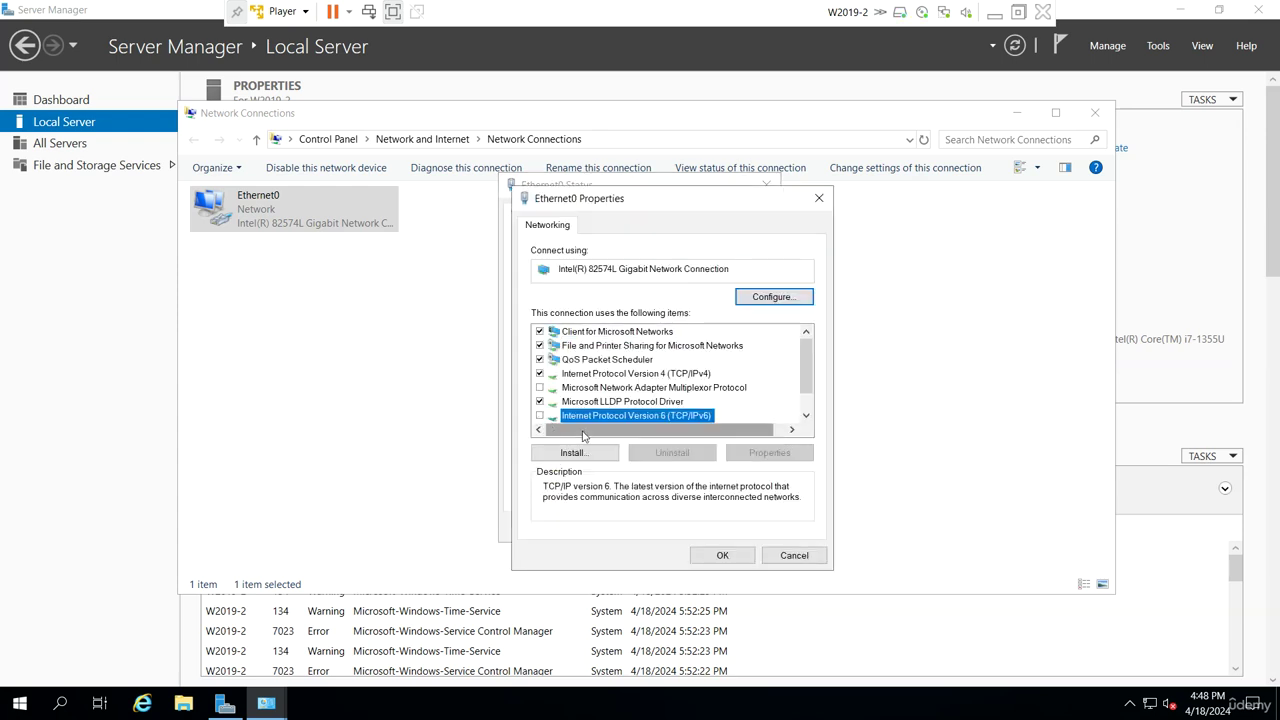
double_click(655, 375)
click(592, 381)
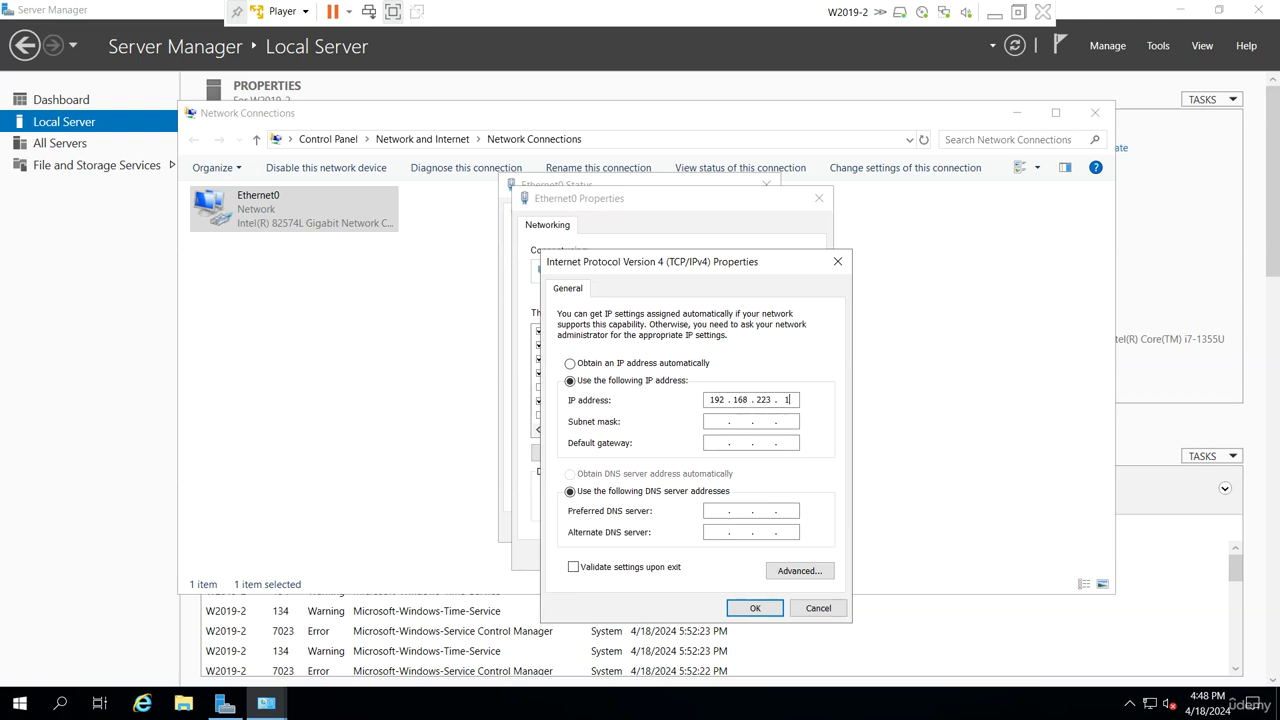
text(29)
key(Tab)
key(Tab)
text(192 . 168 . 223 . 2)
key(Tab)
key(Tab)
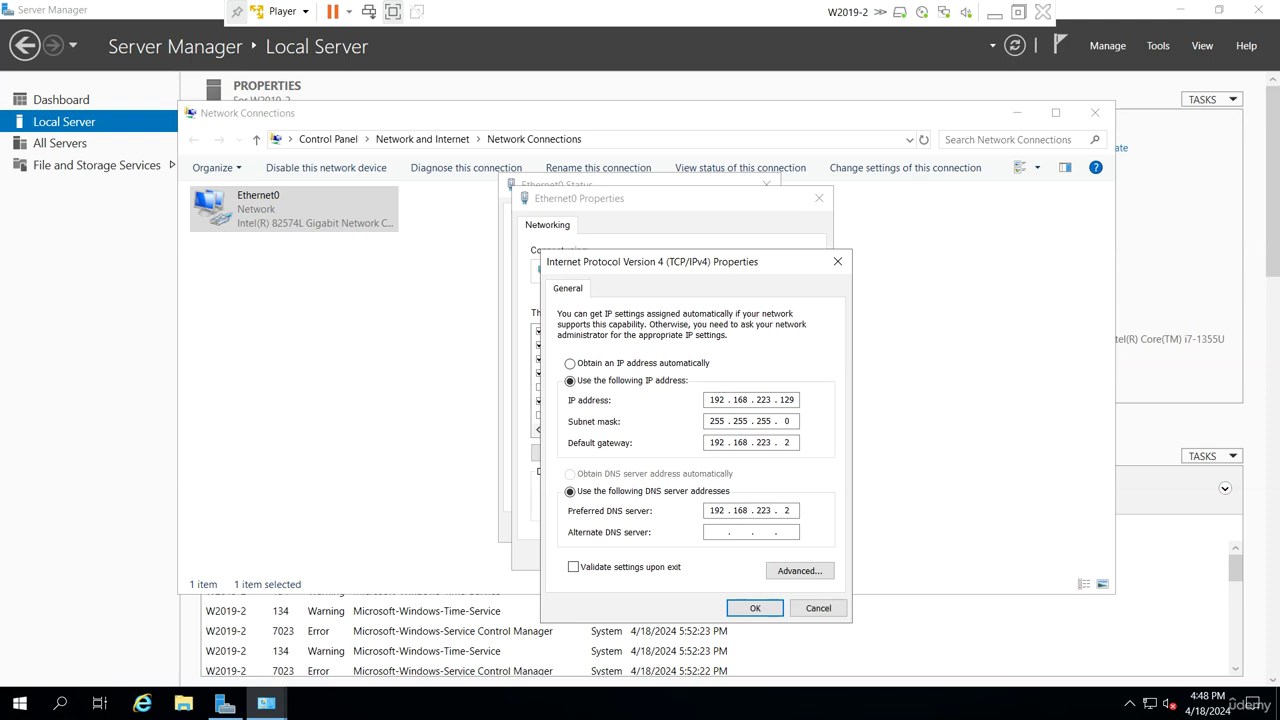
click(755, 607)
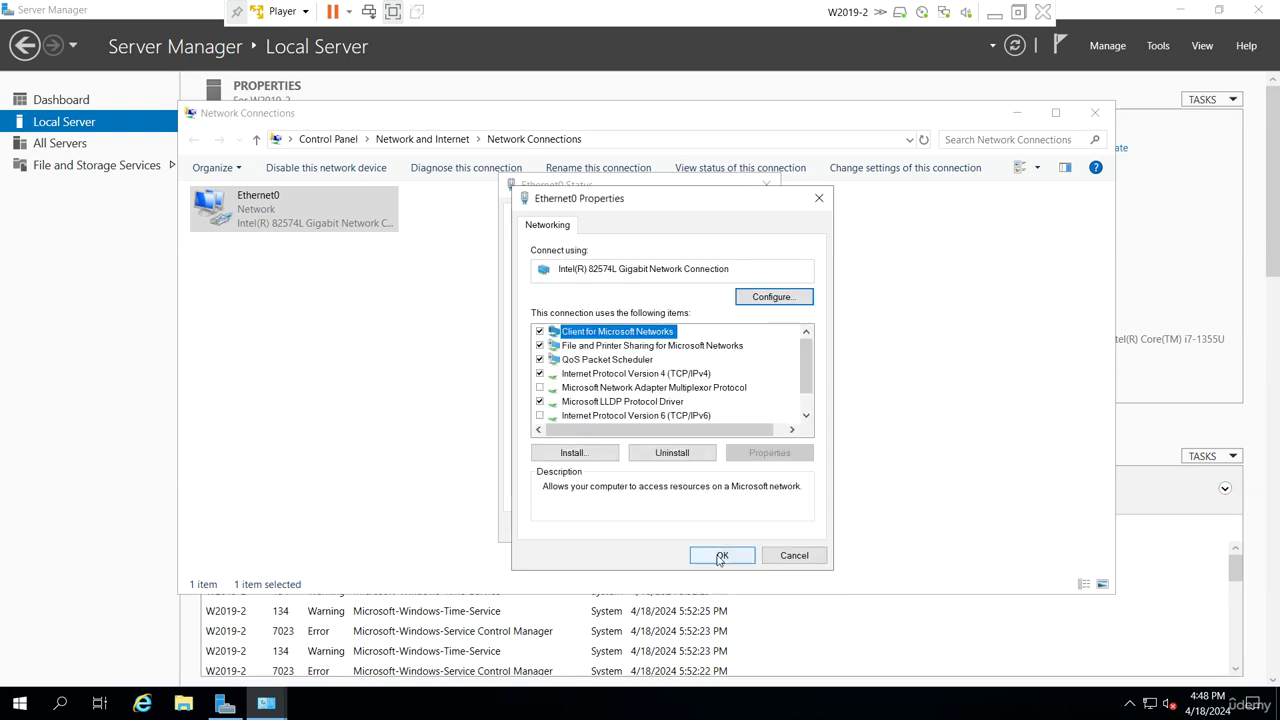
click(723, 552)
click(746, 528)
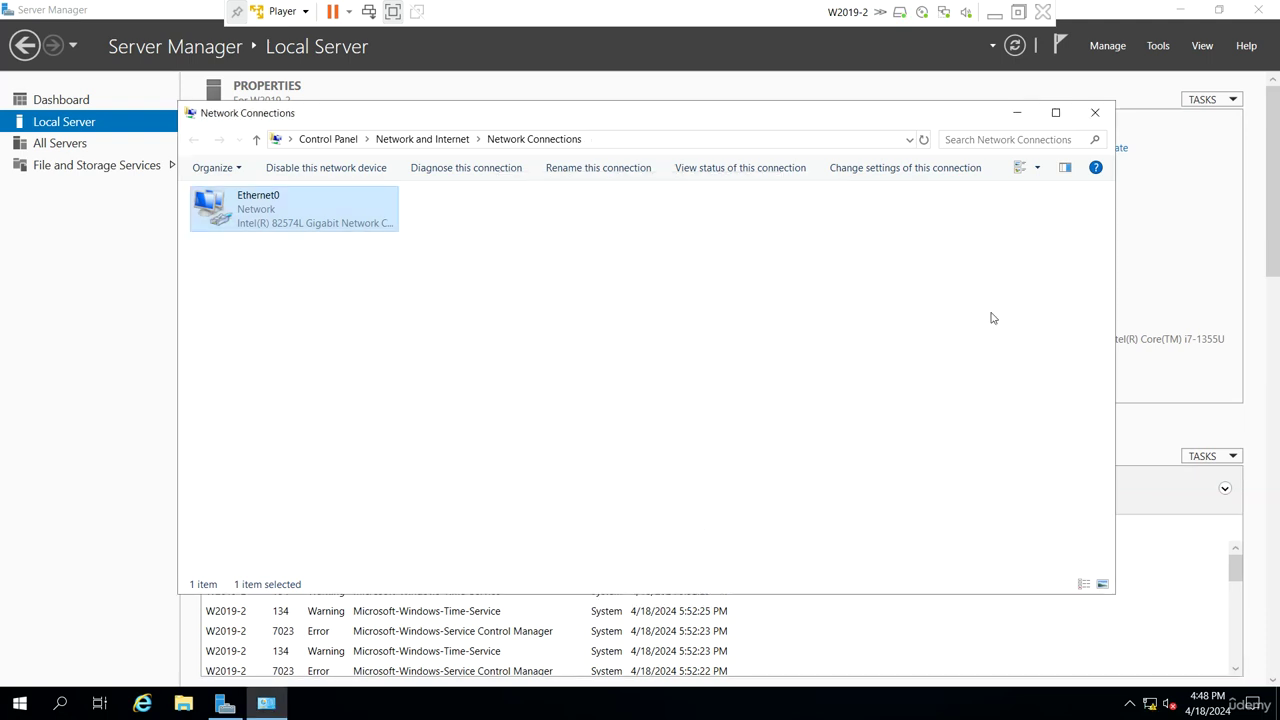
click(1094, 112)
click(1015, 46)
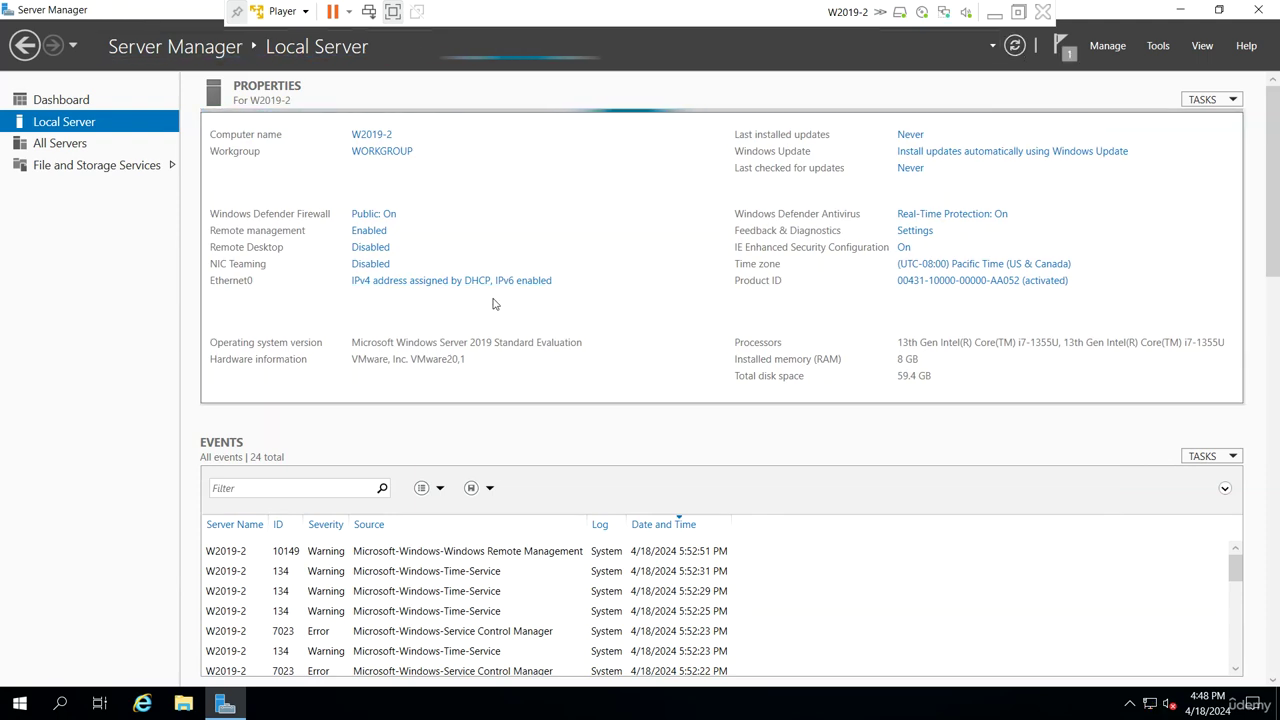
Change W2019-2's time zone to (UTC-05:00) Eastern Time (US & Canada)
click(985, 266)
click(318, 304)
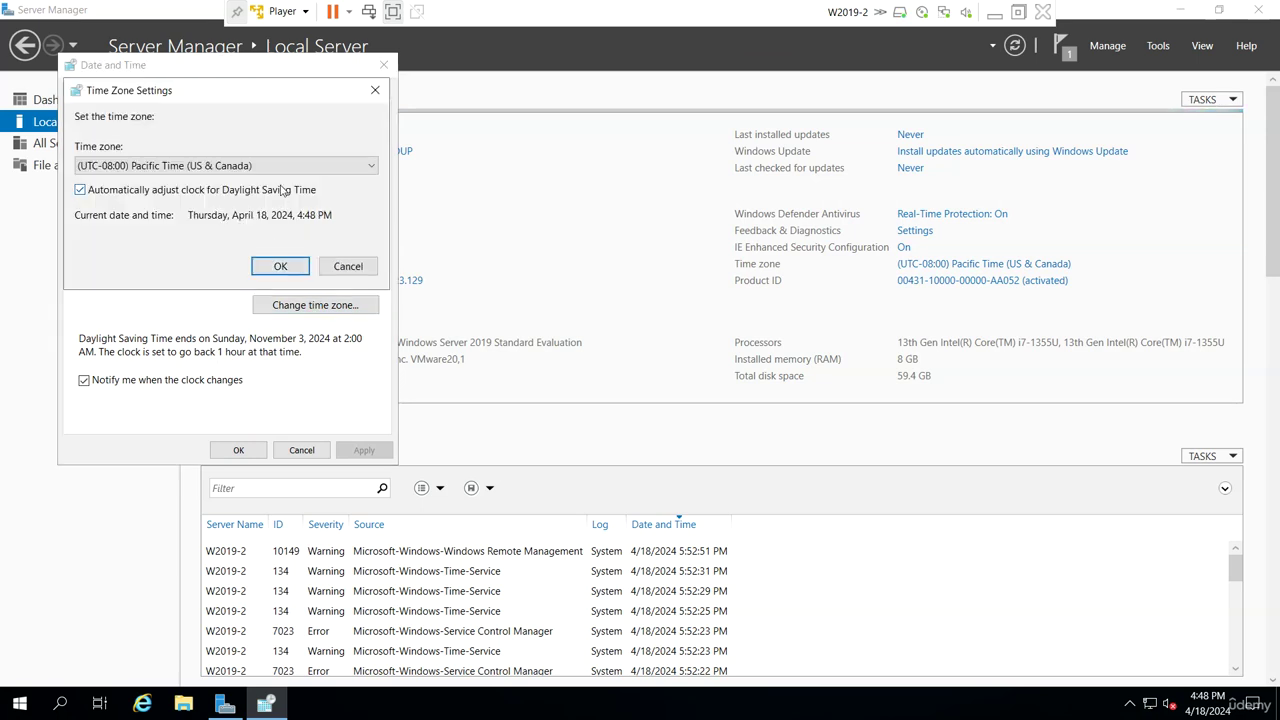
click(283, 166)
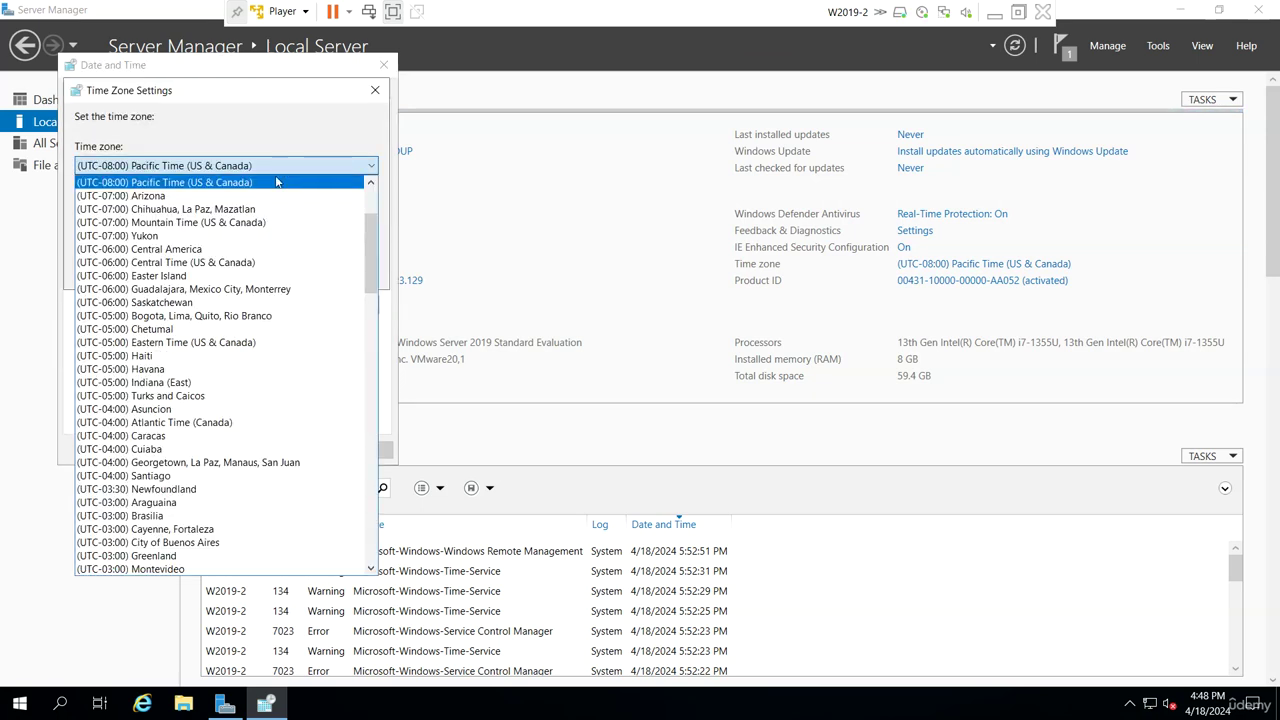
click(223, 346)
click(278, 275)
click(240, 448)
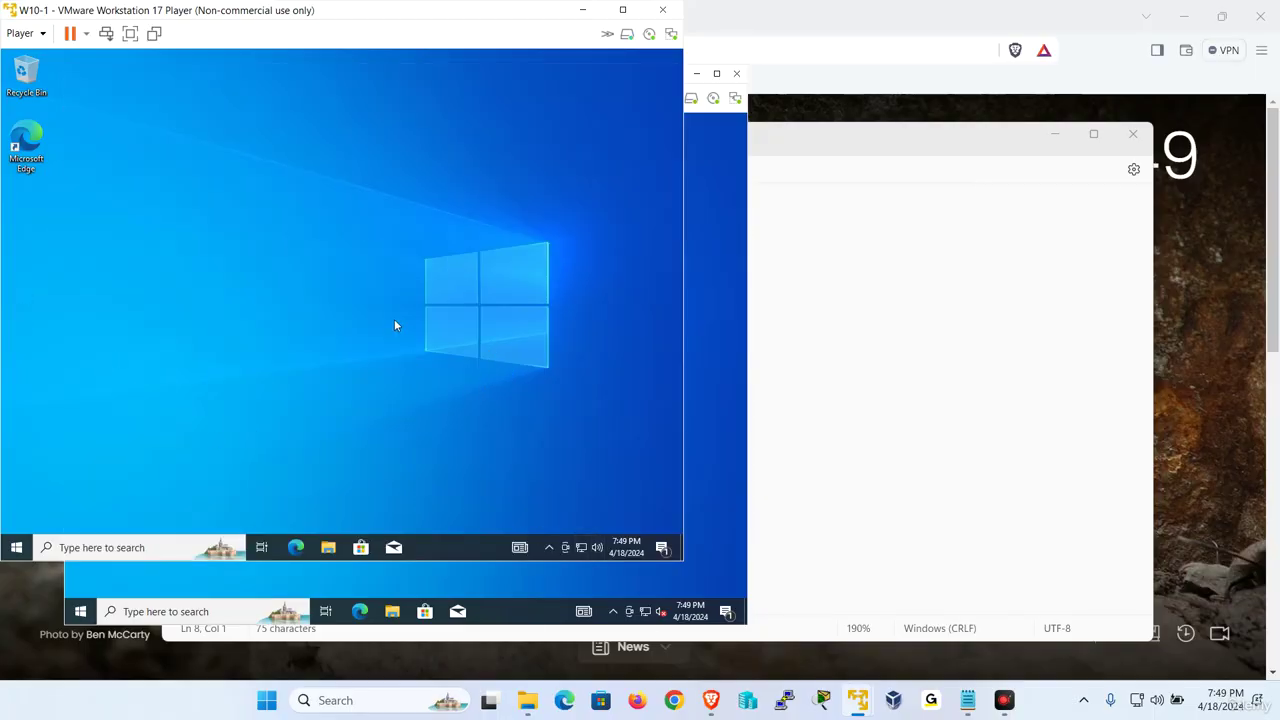
Open Network Connections on W10-1 and view Ethernet0's current DHCP address 192.168.223.130
key(super+r)
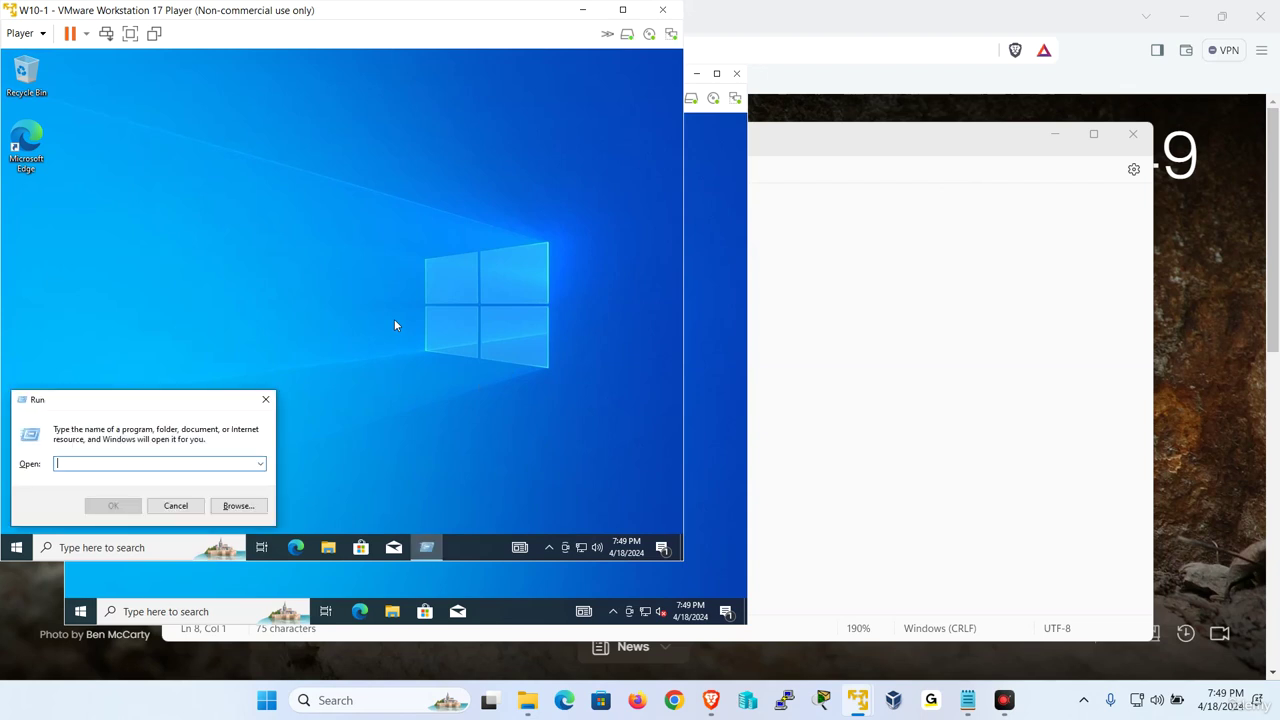
text(ncpa.cpl)
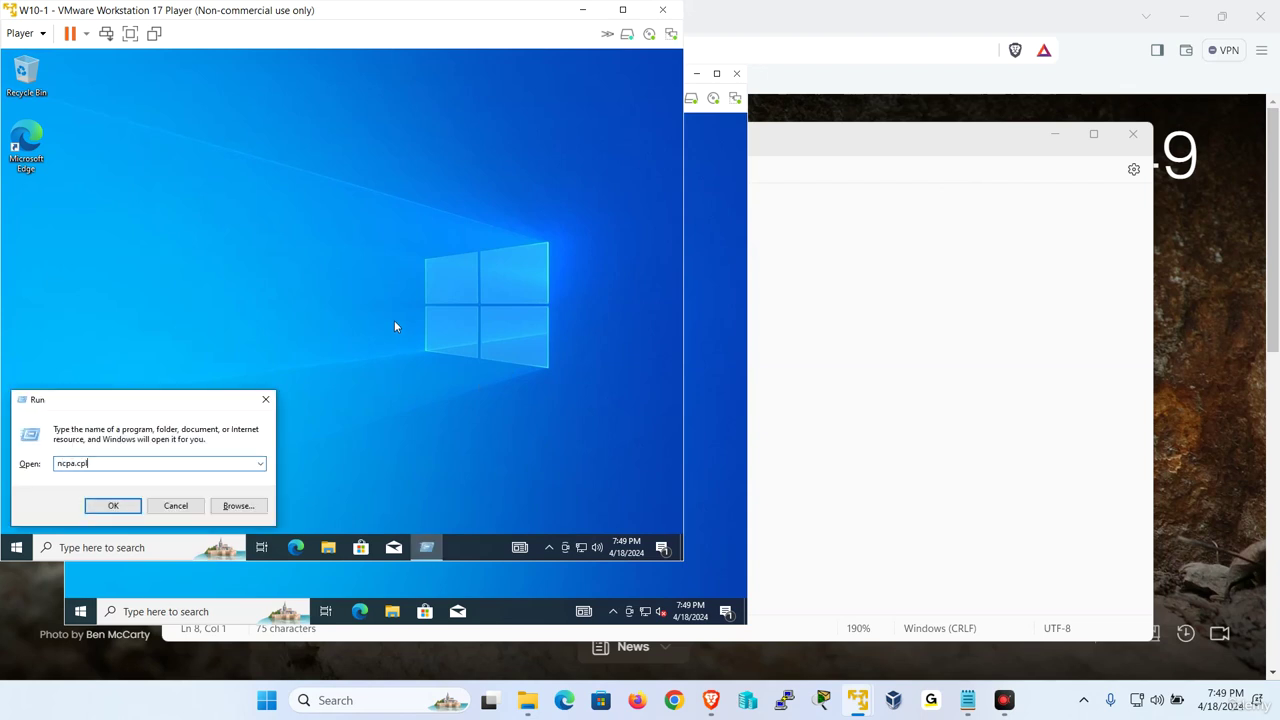
key(Return)
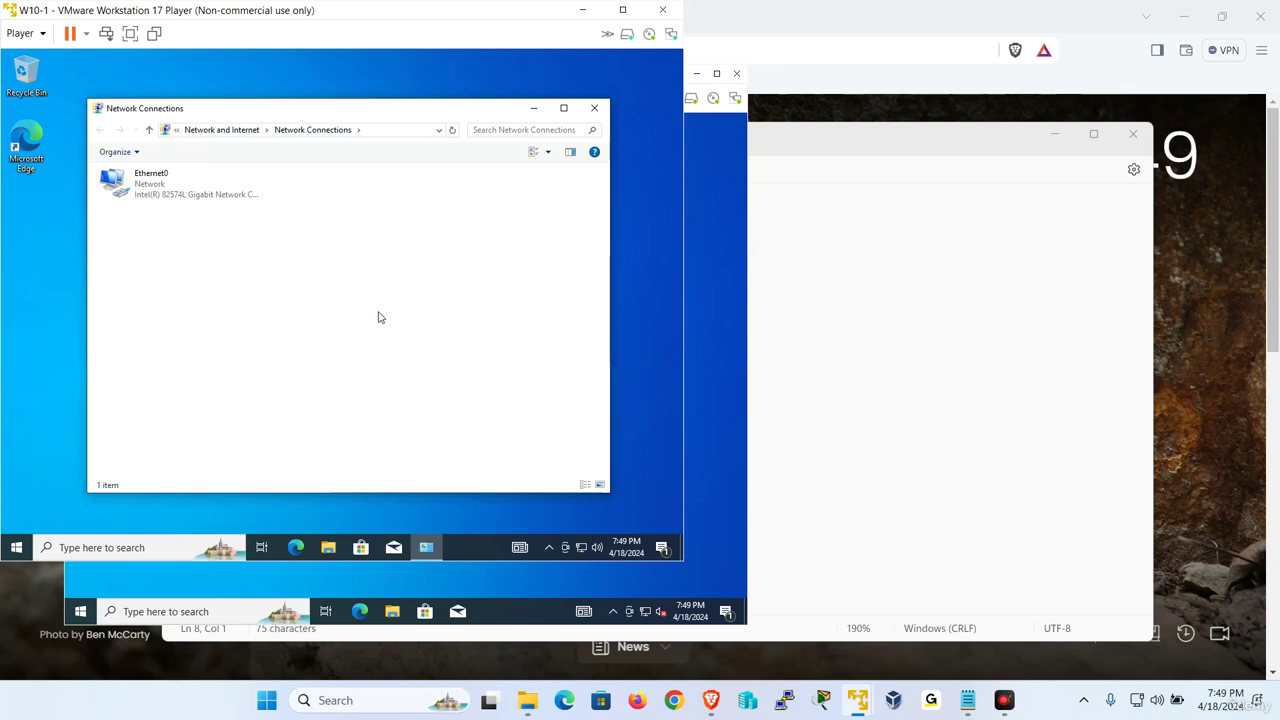
click(143, 184)
right_click(143, 184)
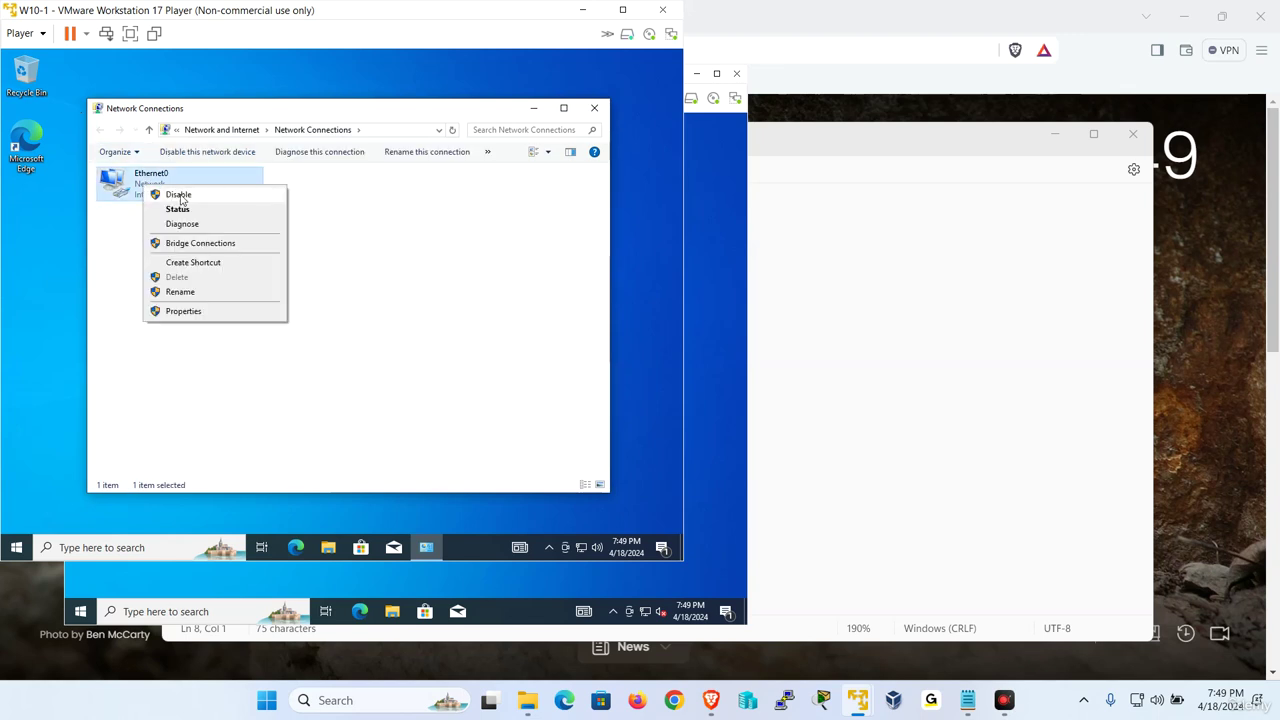
click(177, 209)
click(263, 290)
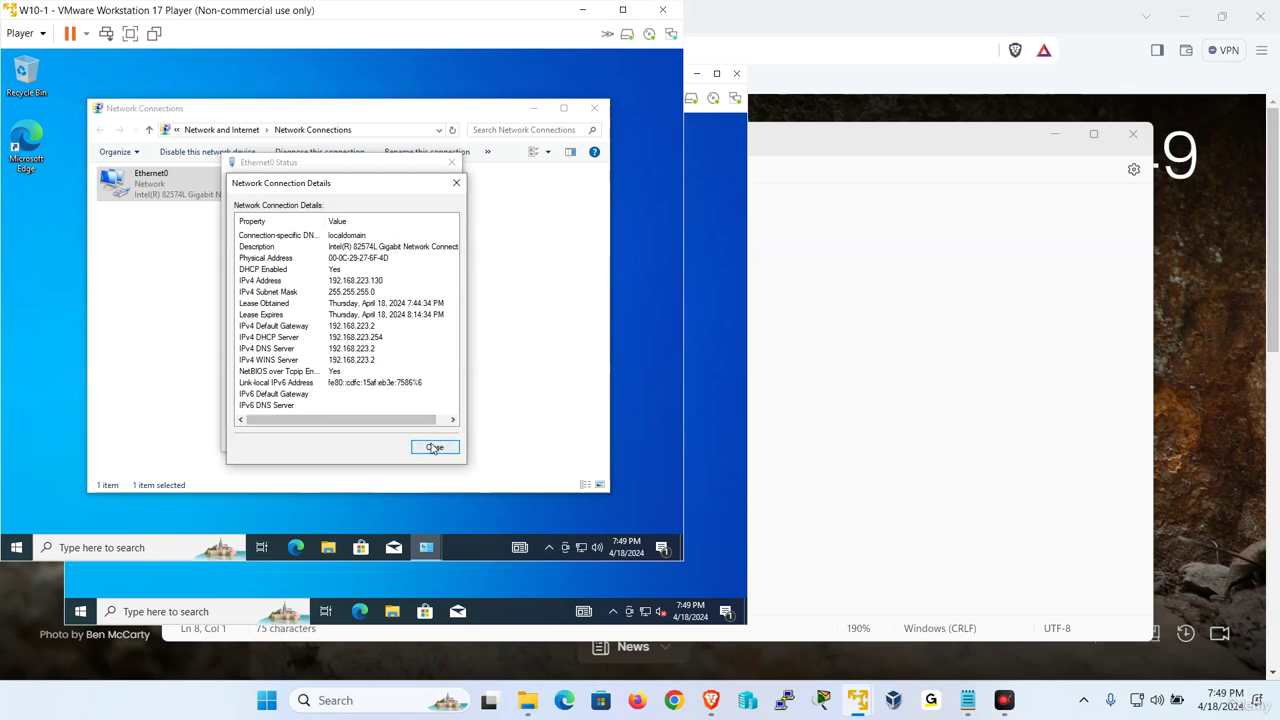
click(434, 448)
Inspect Ethernet0's IPv4 settings without changes, recheck the address, and reopen adapter properties
click(274, 412)
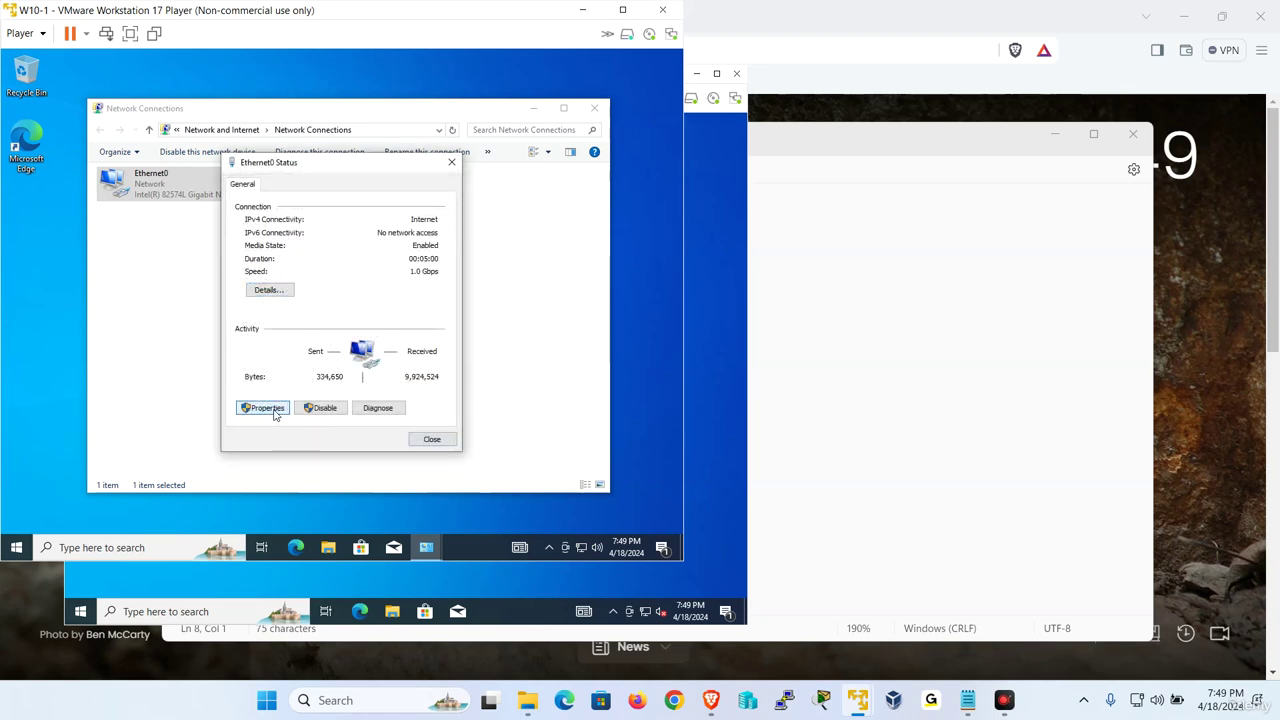
double_click(380, 316)
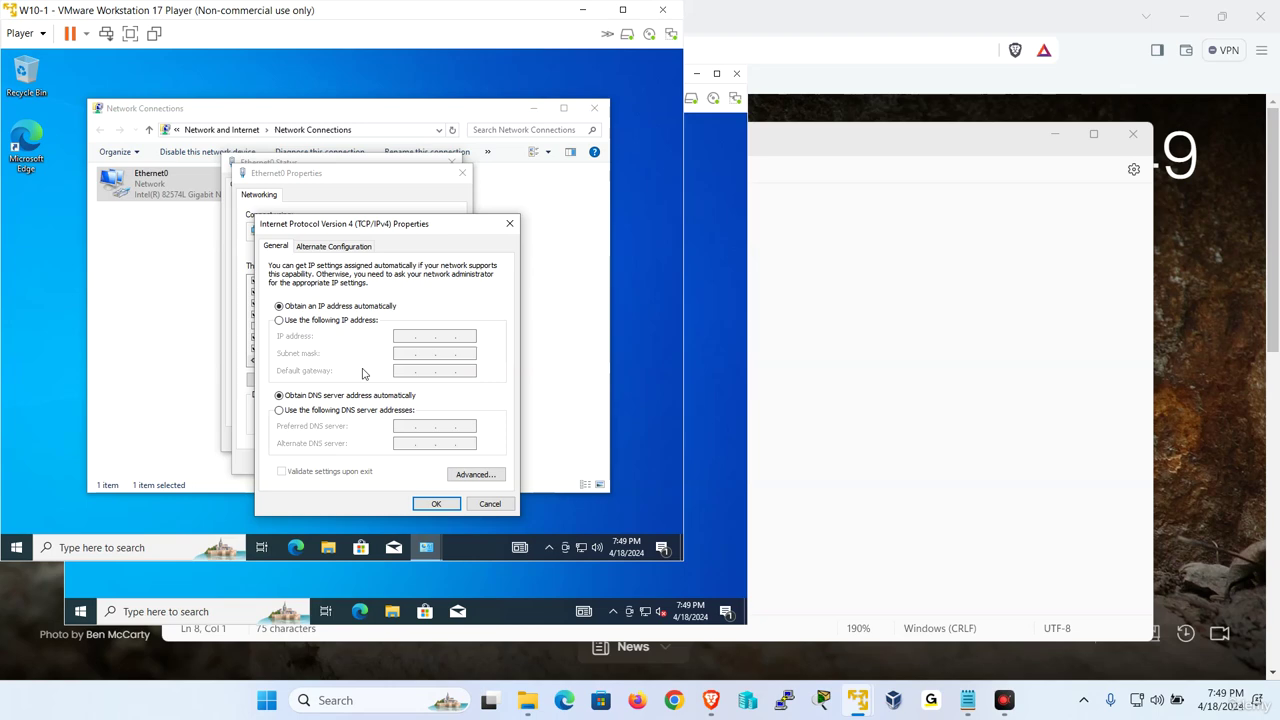
click(489, 505)
click(487, 503)
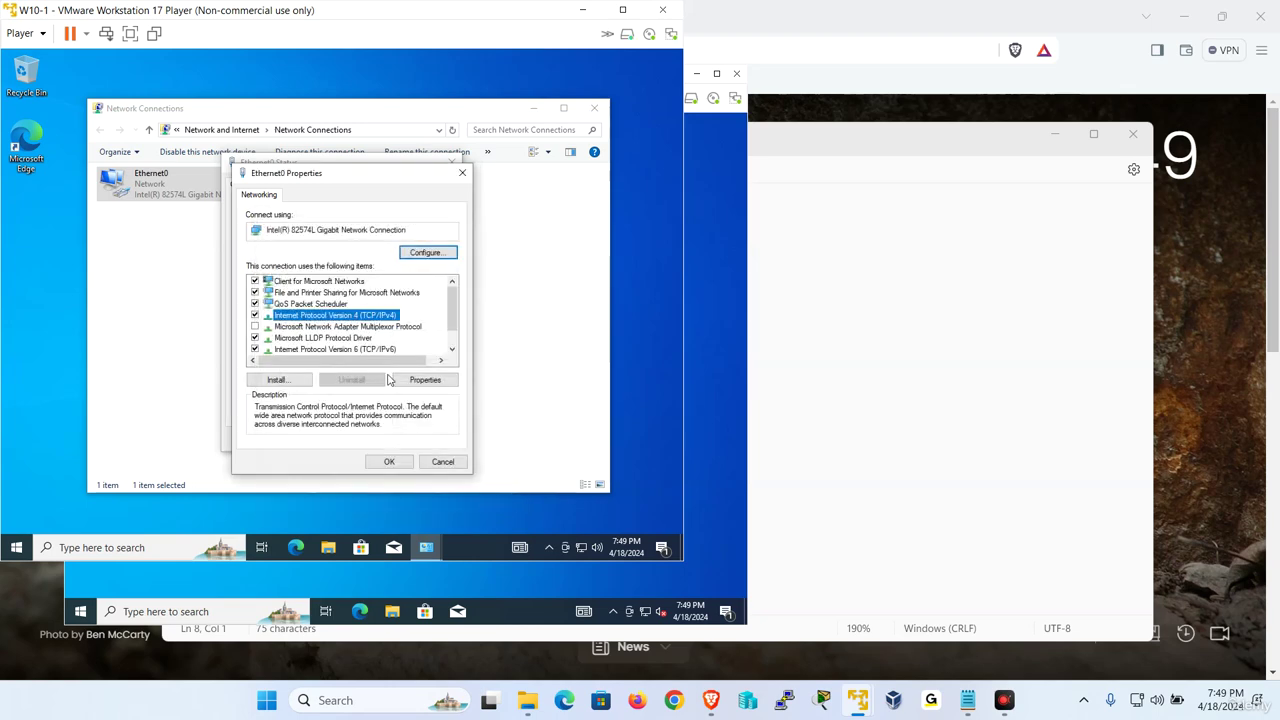
click(433, 382)
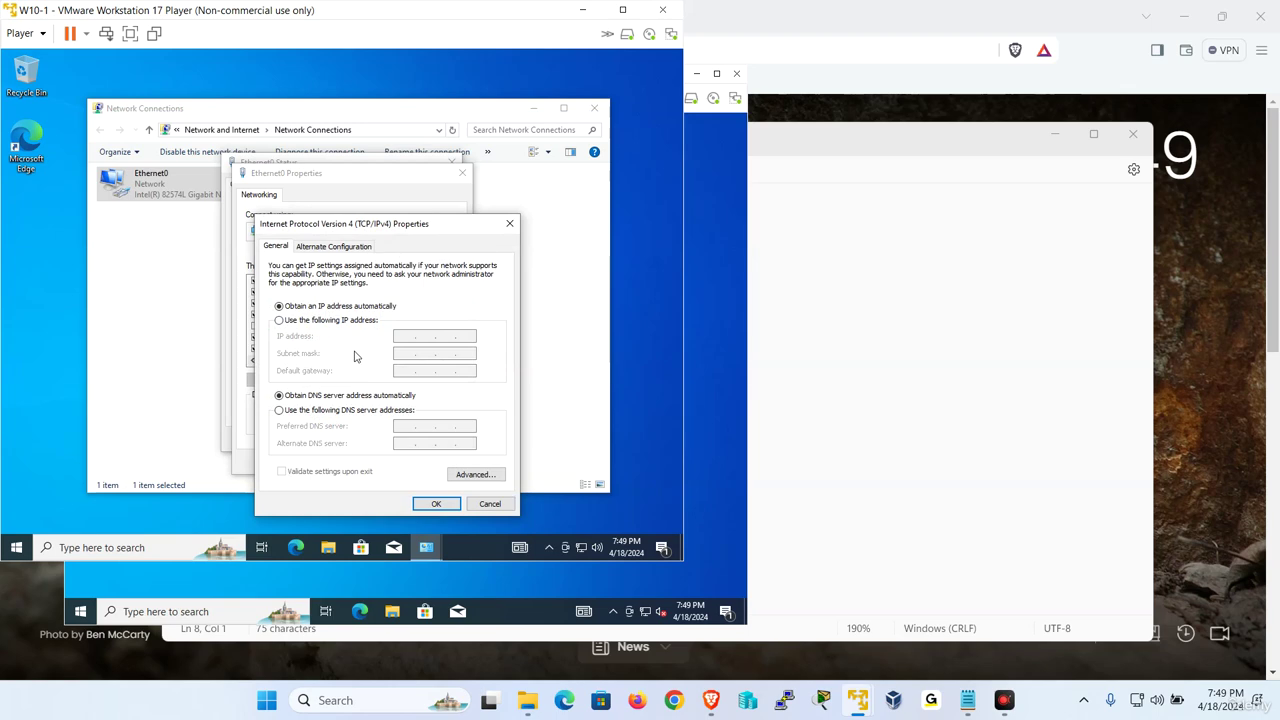
click(487, 504)
click(443, 461)
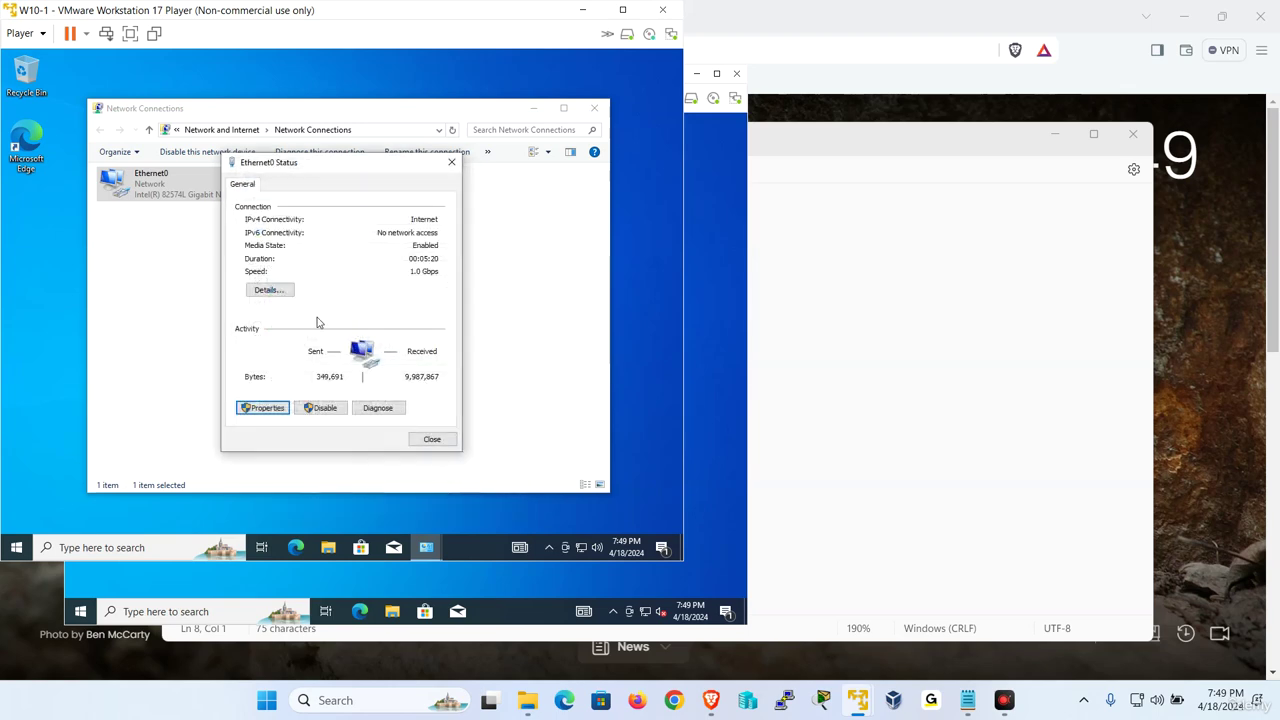
click(268, 290)
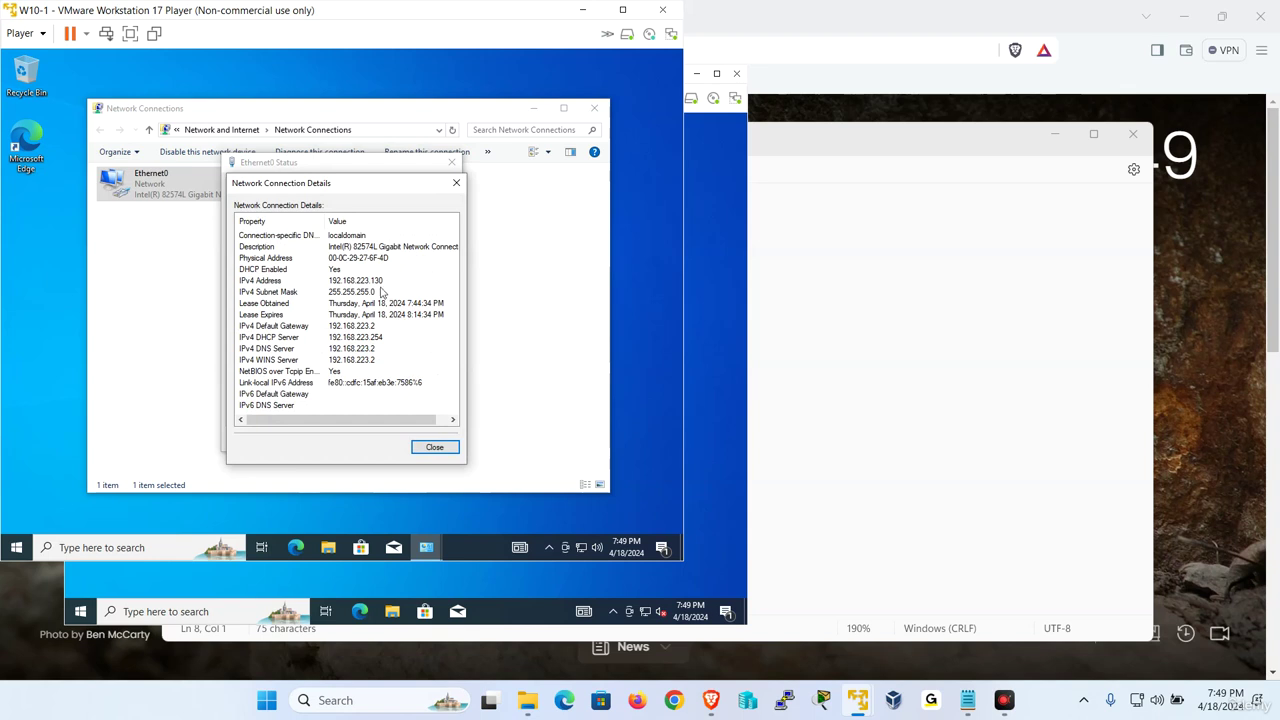
click(380, 284)
click(430, 447)
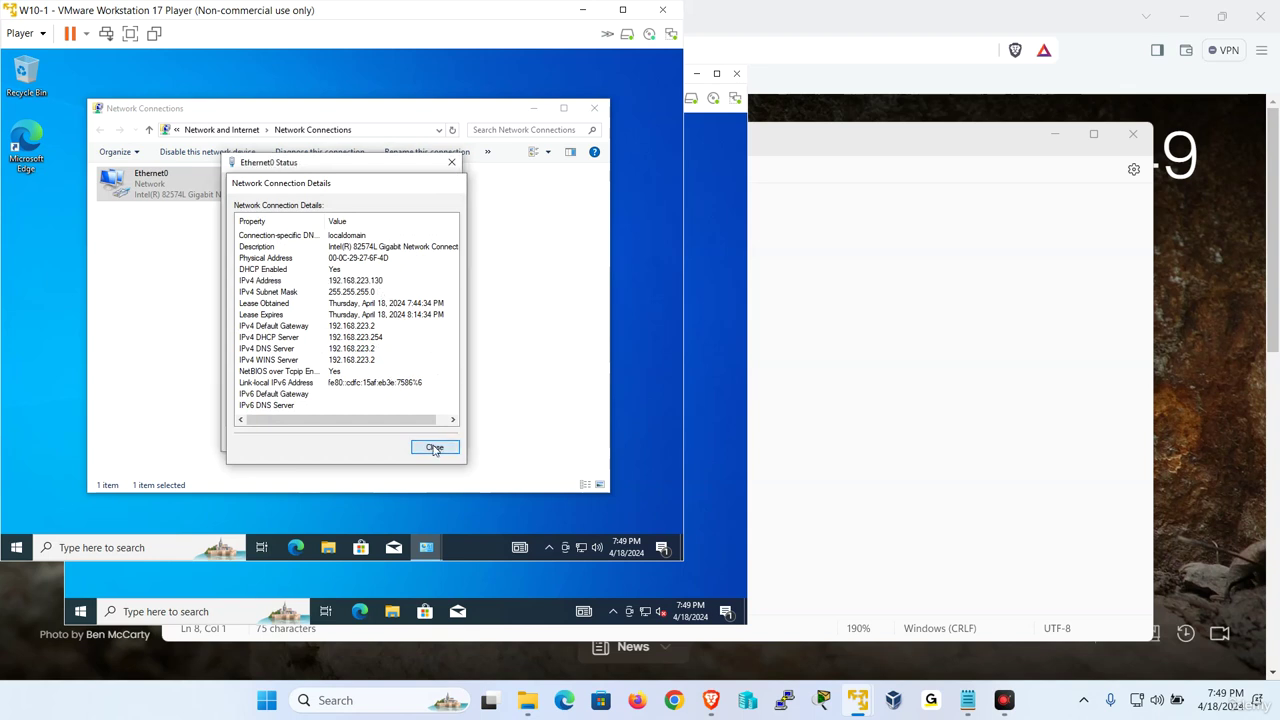
click(264, 417)
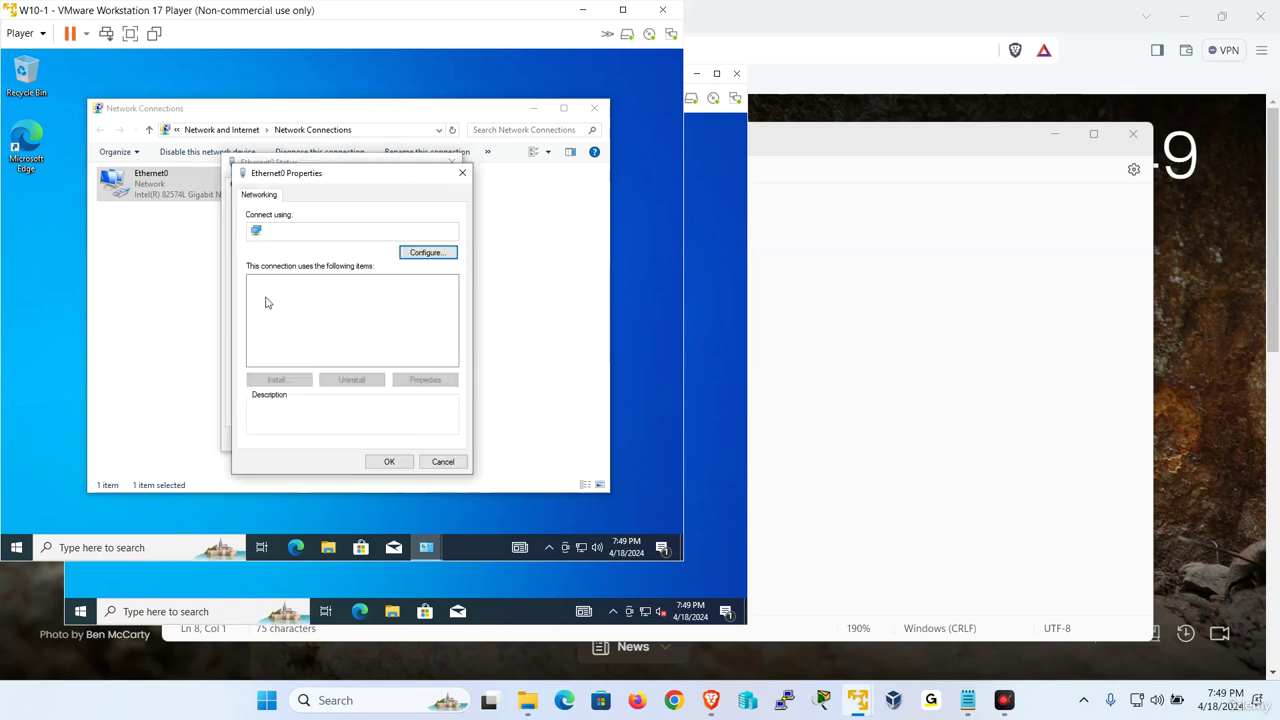
Disable IPv6 and set static IPv4 192.168.223.130/255.255.255.0 with gateway and DNS 192.168.223.2
click(255, 350)
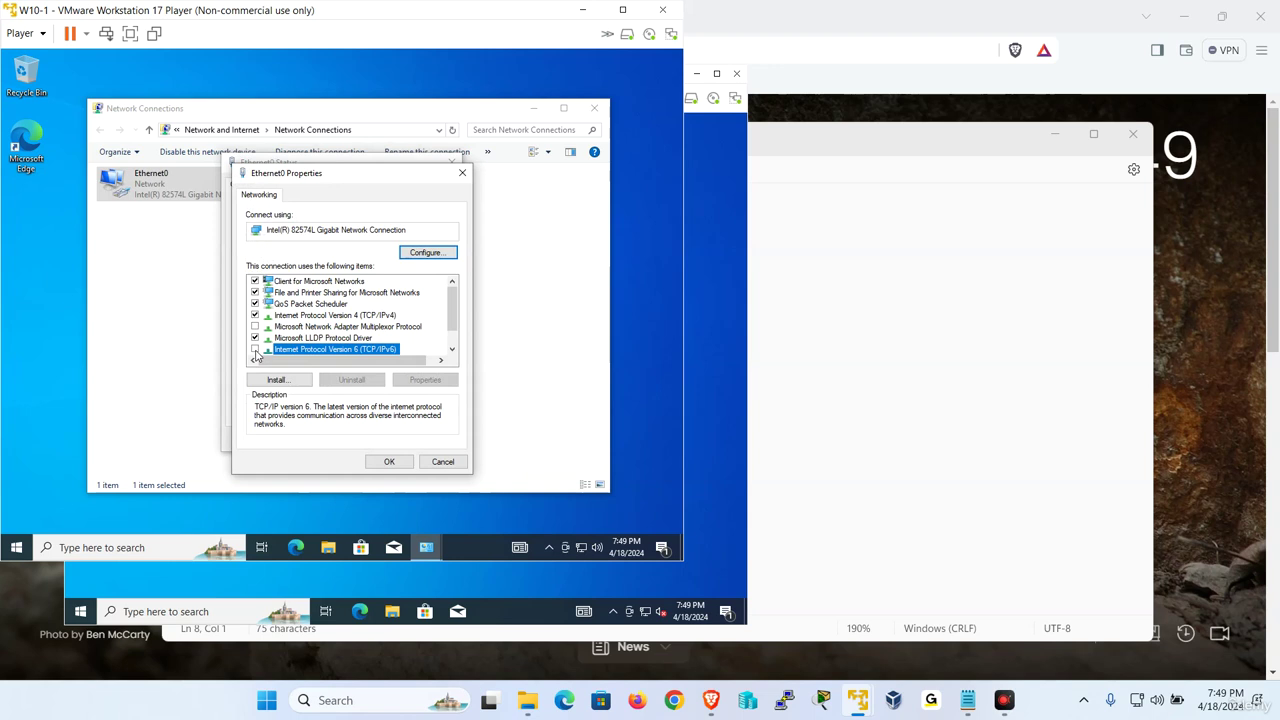
double_click(345, 316)
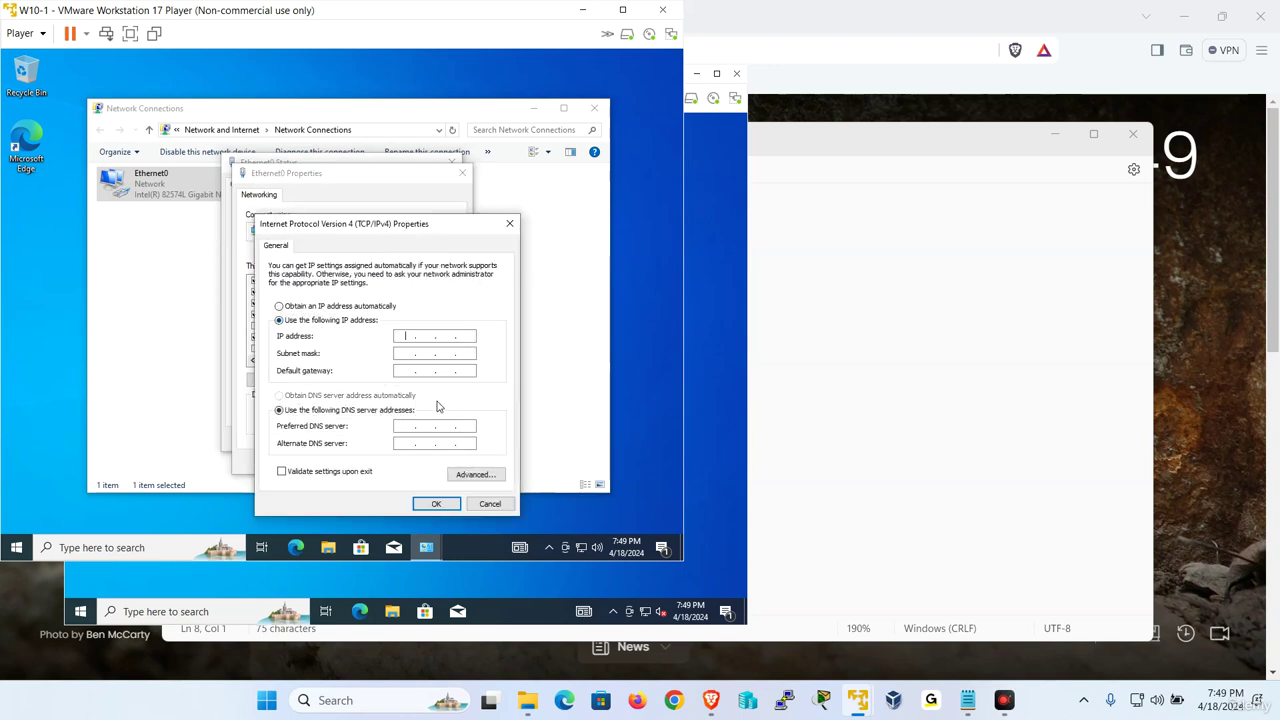
text(192 . 168 . 223 . )
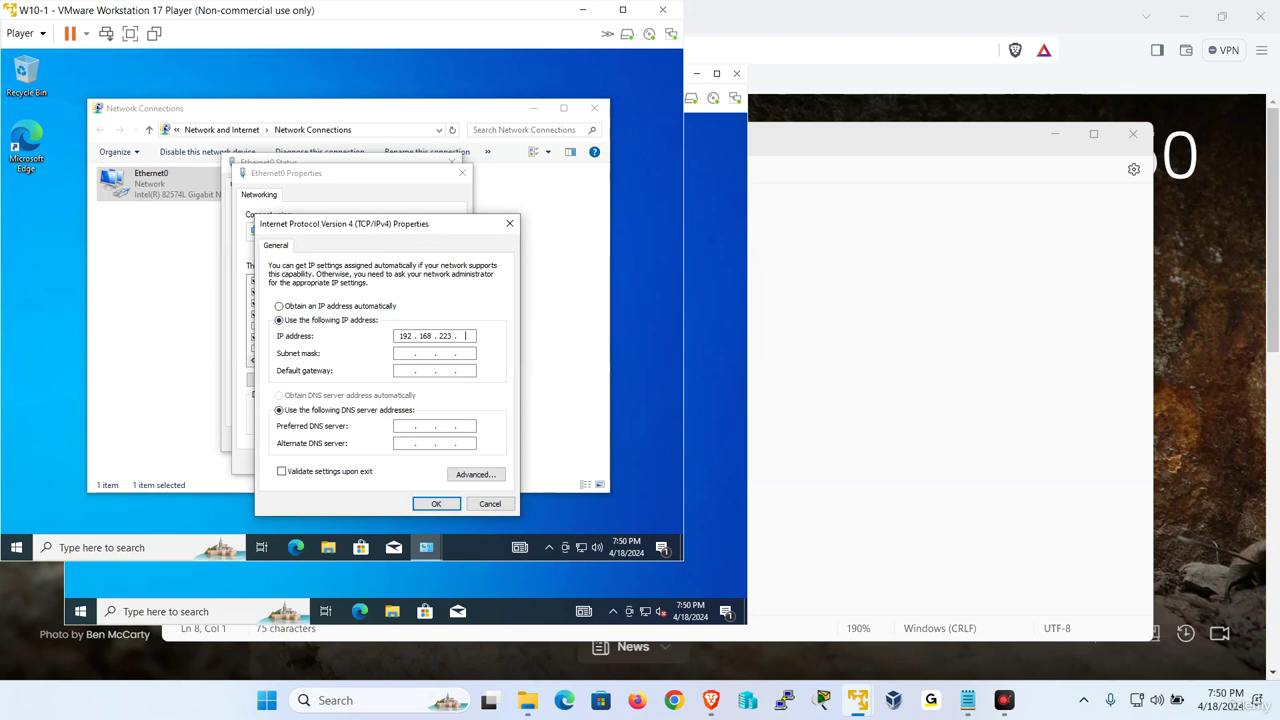
text(130)
key(Tab)
key(Tab)
text(192 . 168 . 223 . 2)
key(Tab)
key(Tab)
text(192 . 168 . 22)
click(435, 503)
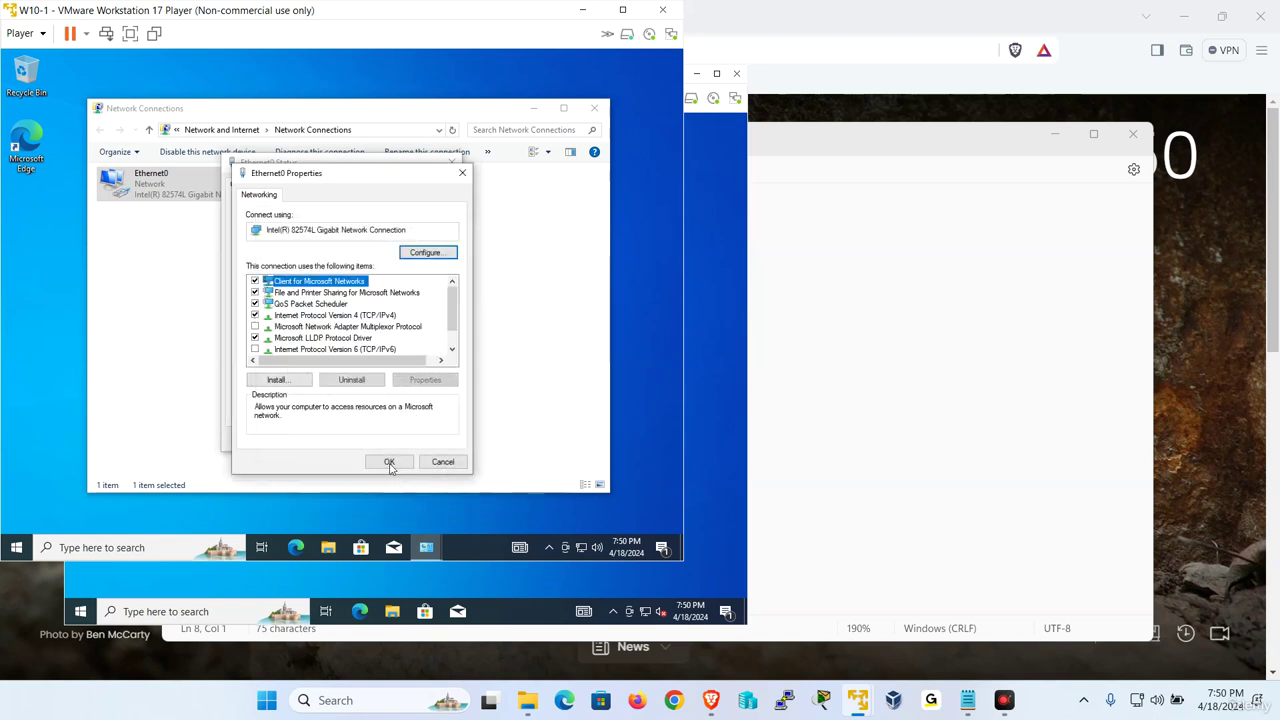
click(388, 461)
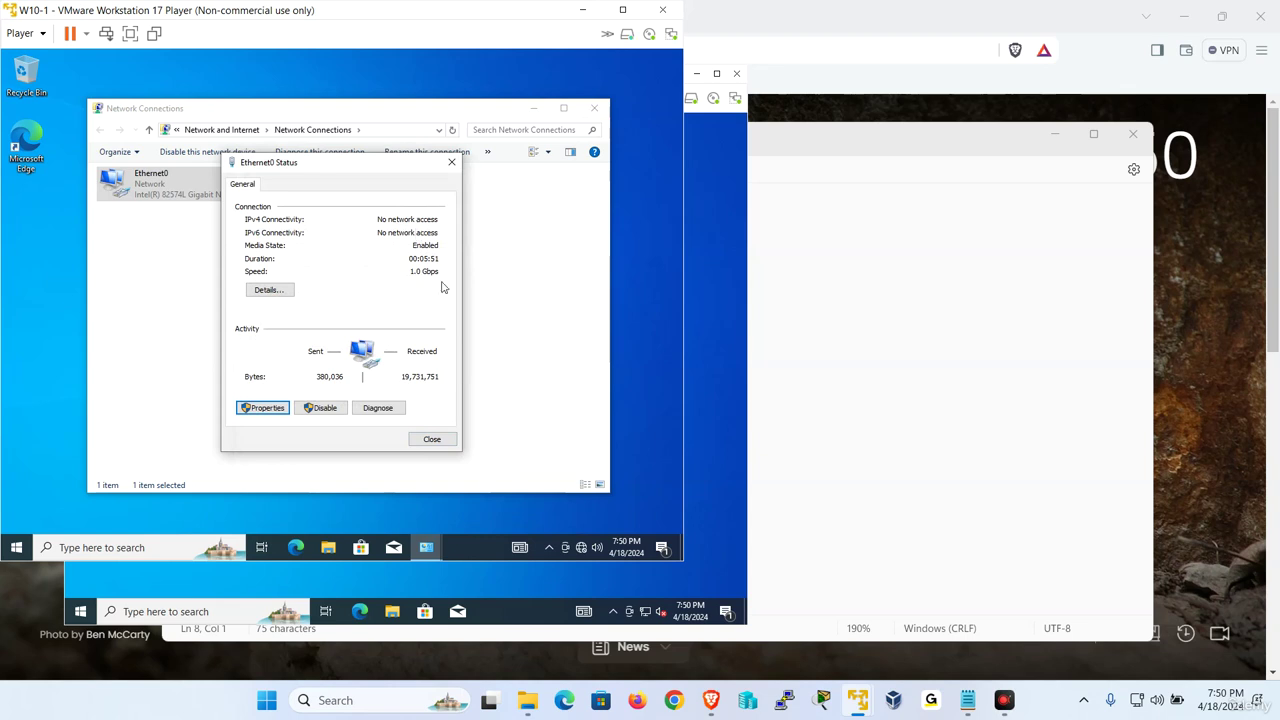
On W10-2, run ncpa.cpl, check Ethernet0's current details, and open its adapter properties
click(708, 264)
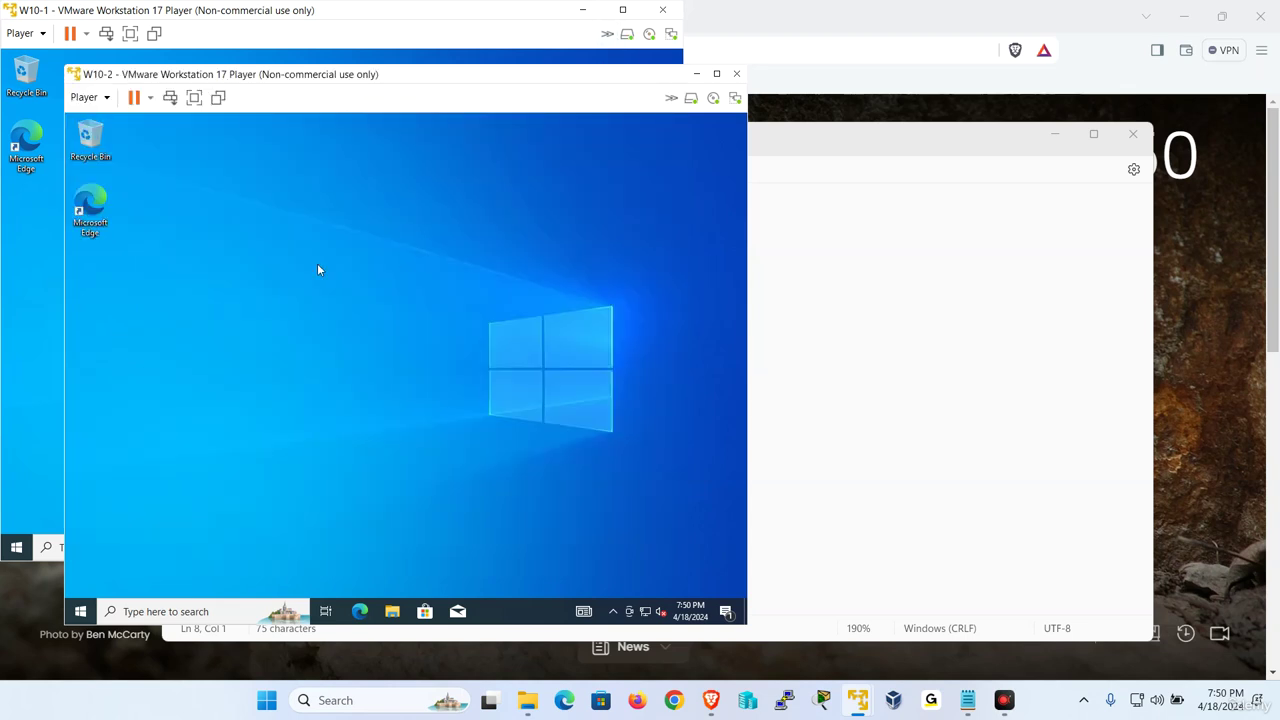
key(super+r)
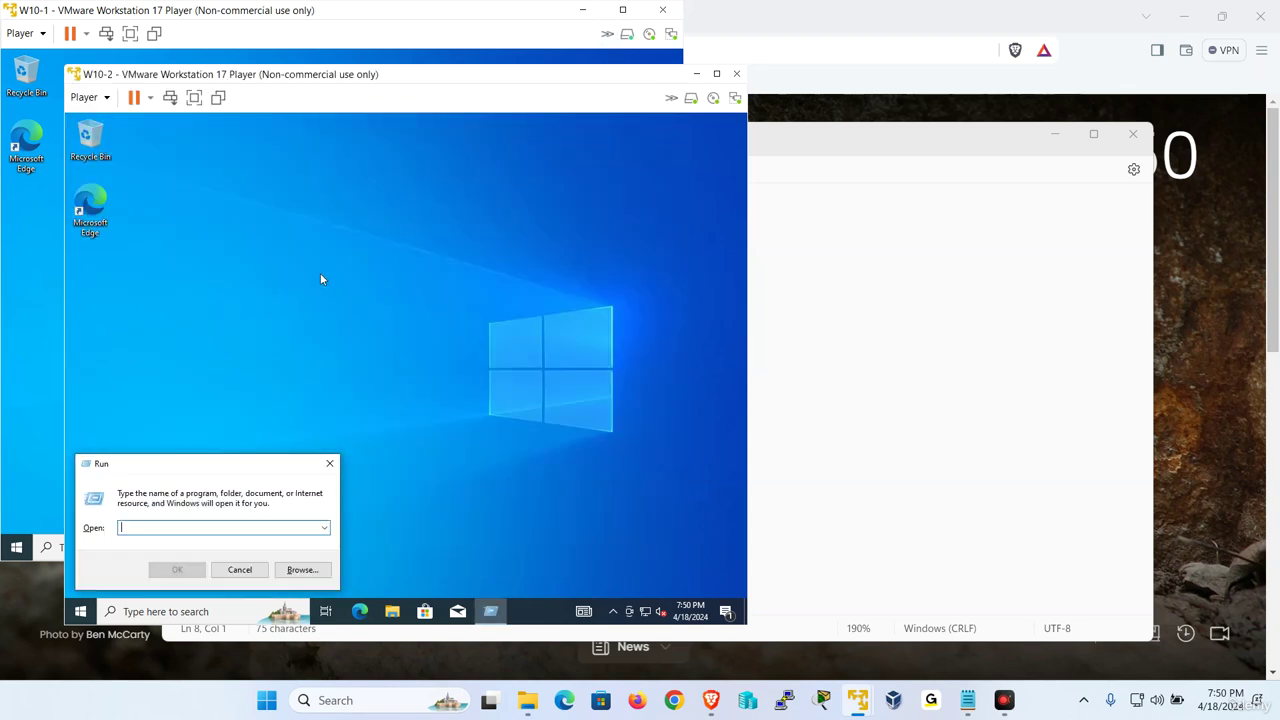
text(ncpa.cpl)
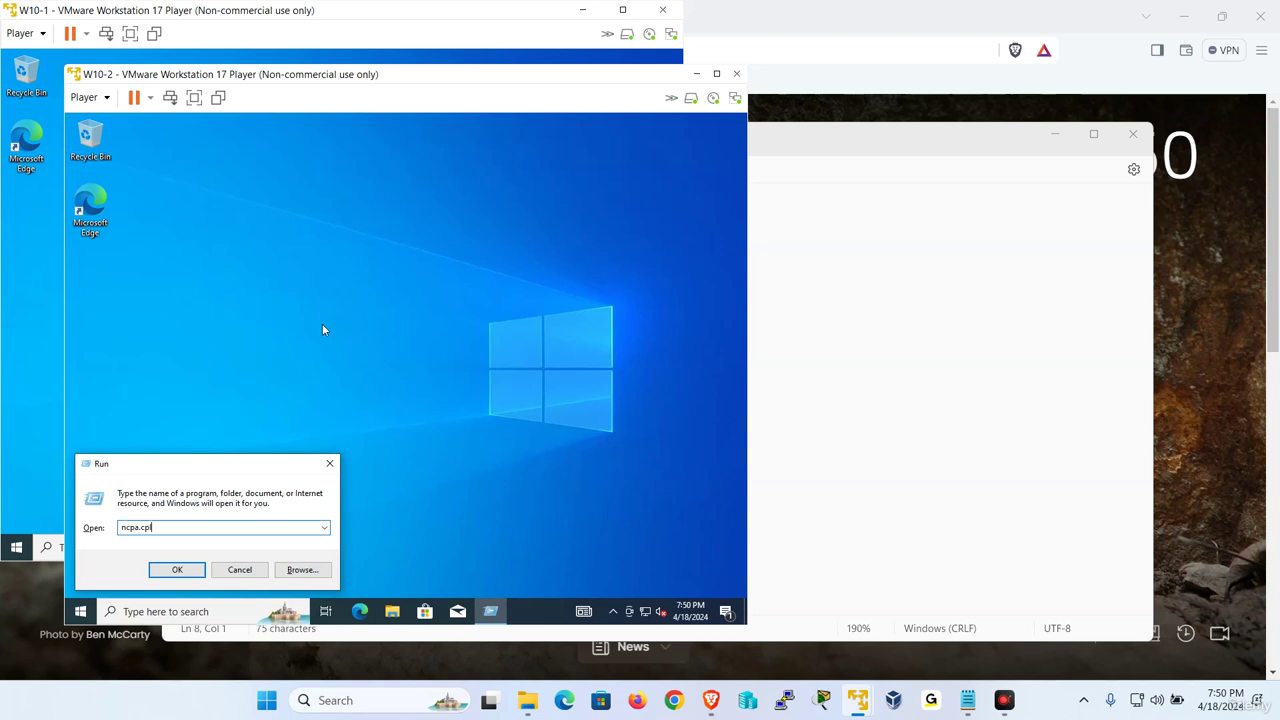
key(Return)
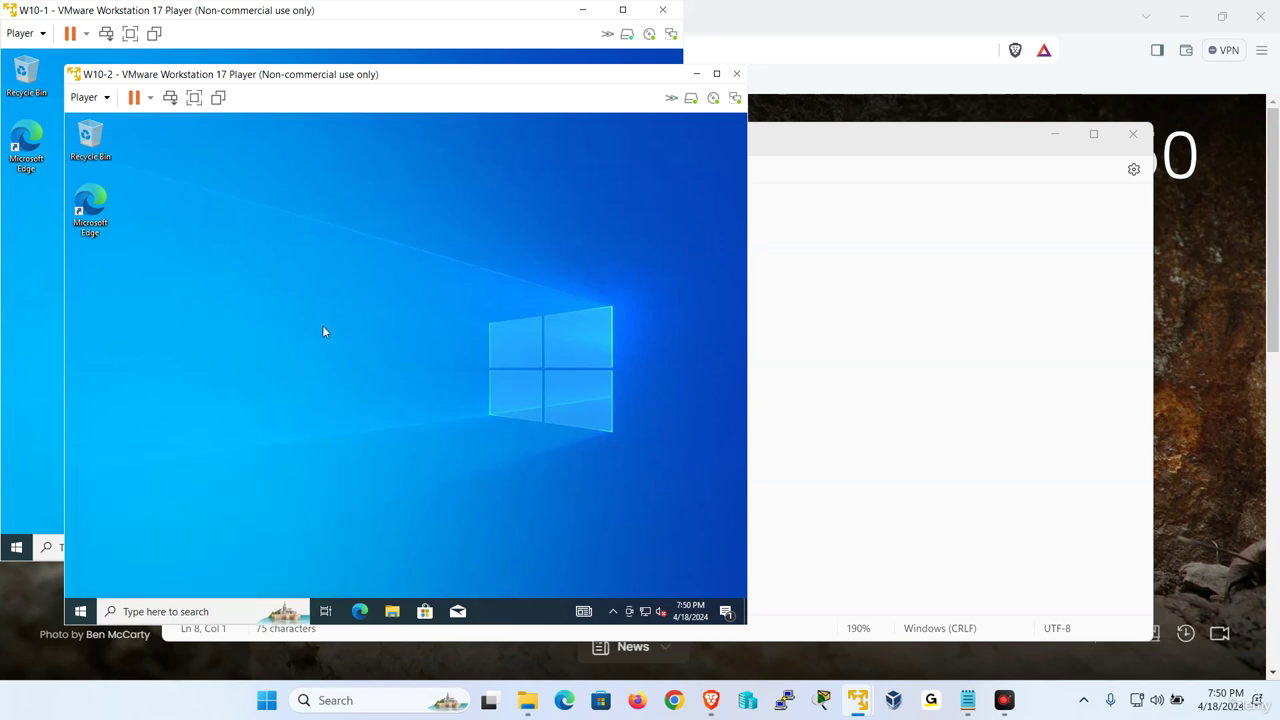
click(214, 258)
right_click(216, 258)
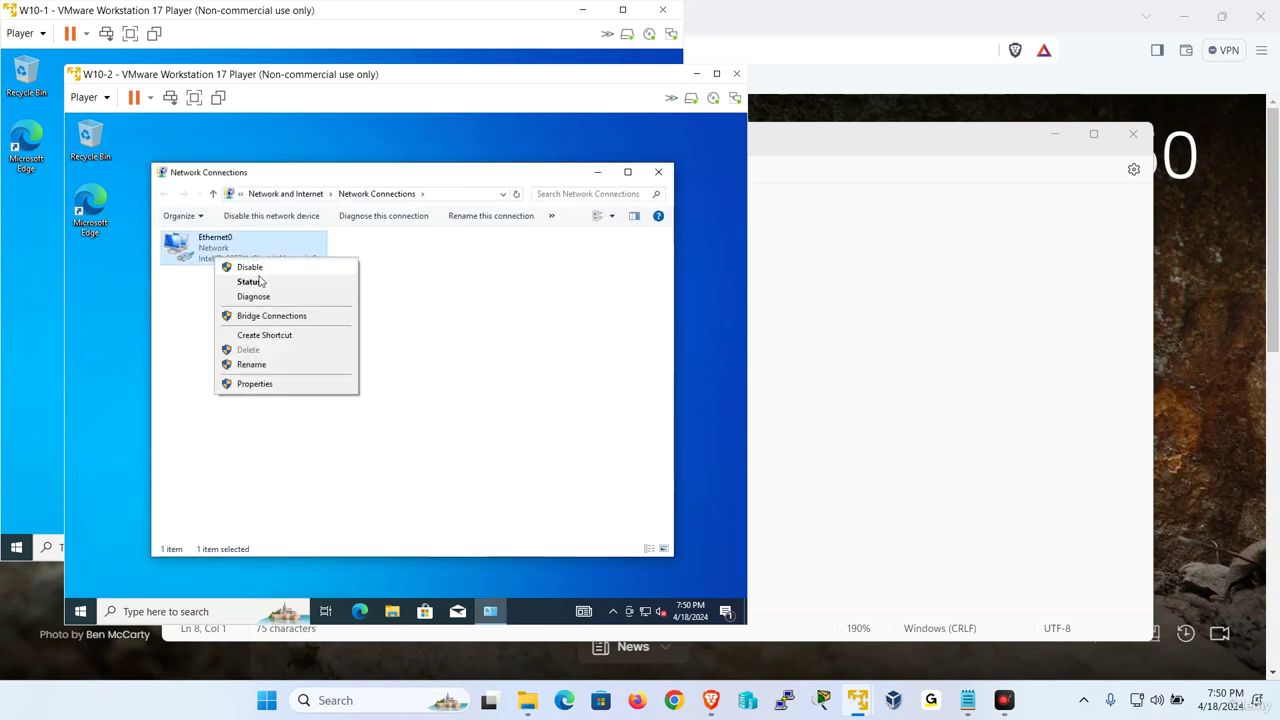
click(258, 282)
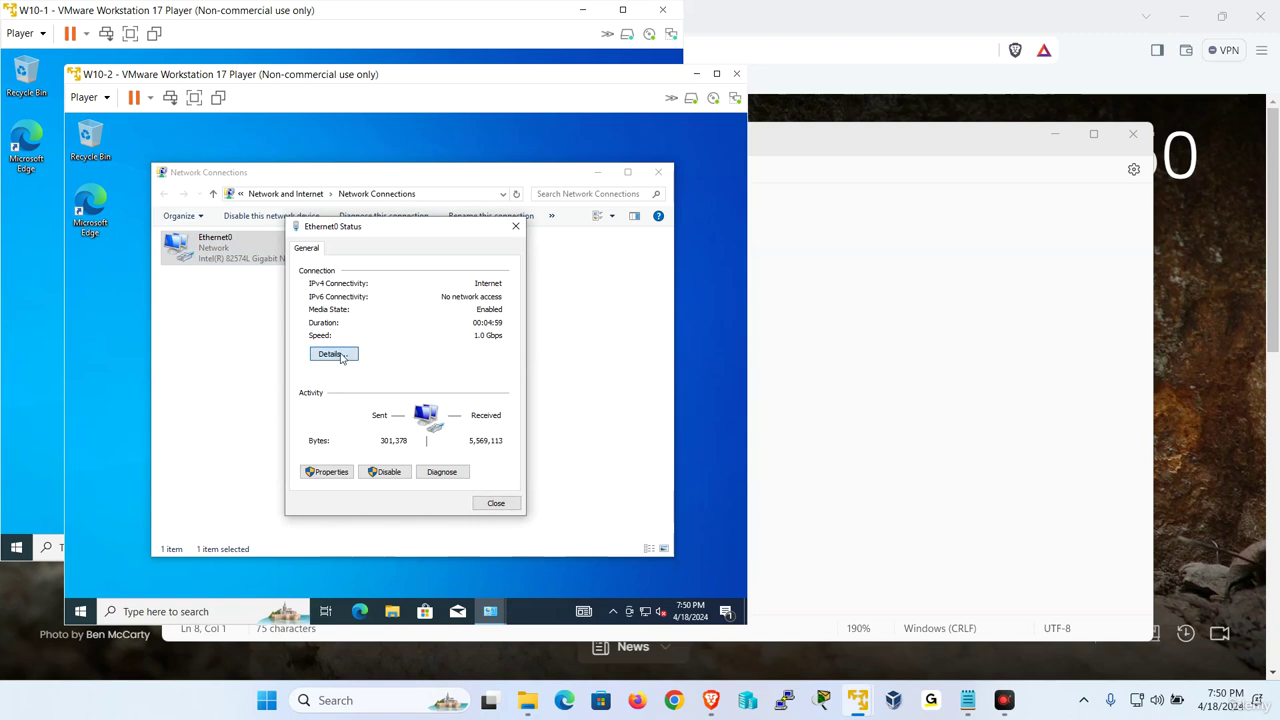
click(340, 358)
click(497, 510)
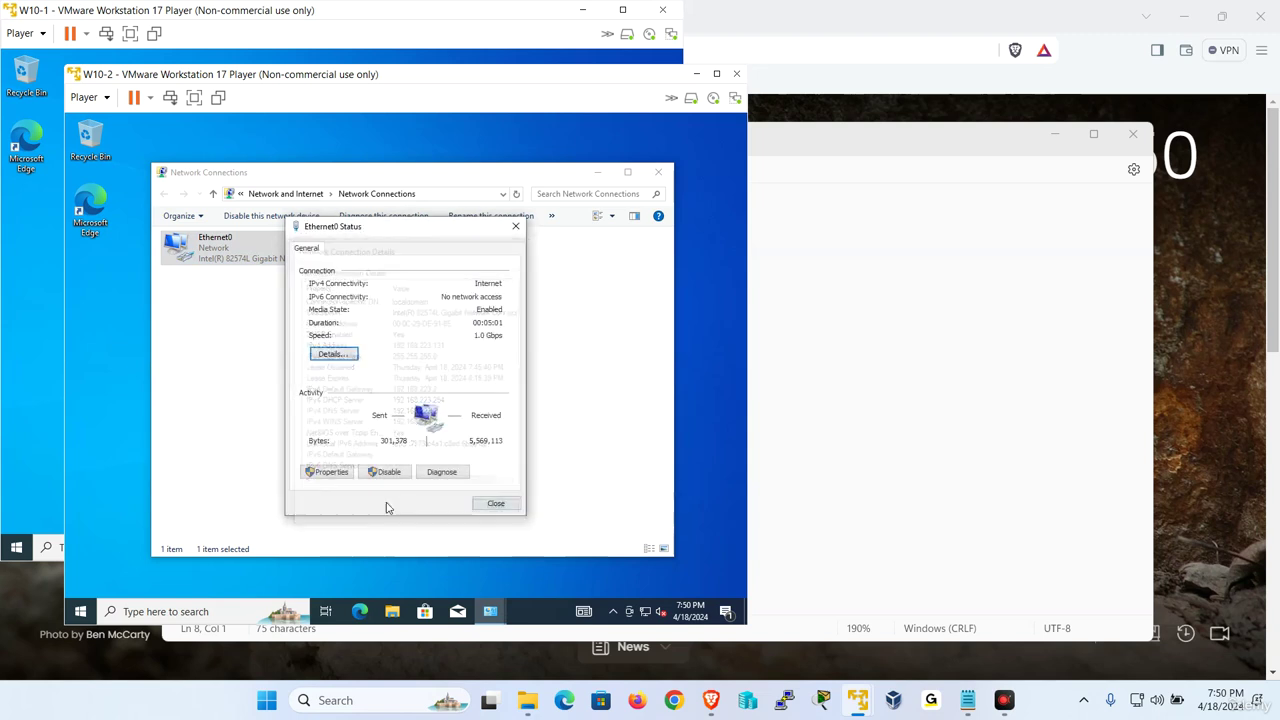
click(324, 472)
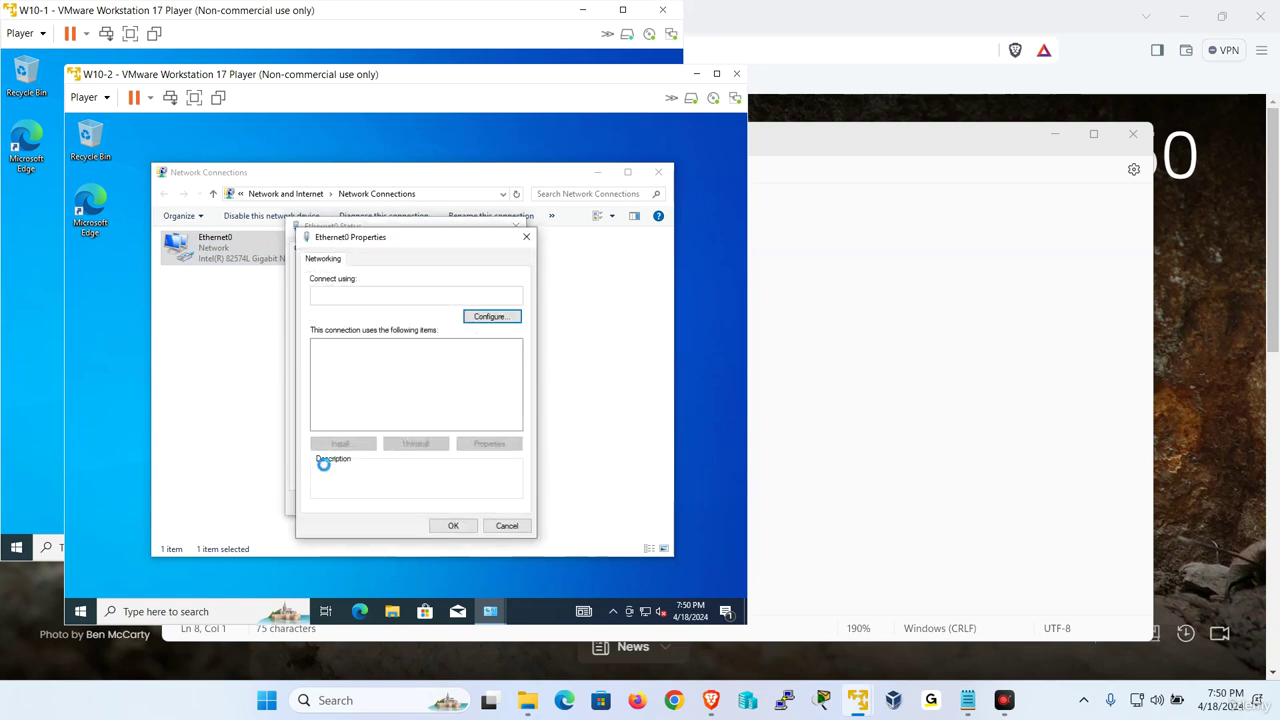
Disable IPv6 and set static IPv4 192.168.223.131 with gateway and DNS 192.168.223.2
click(318, 413)
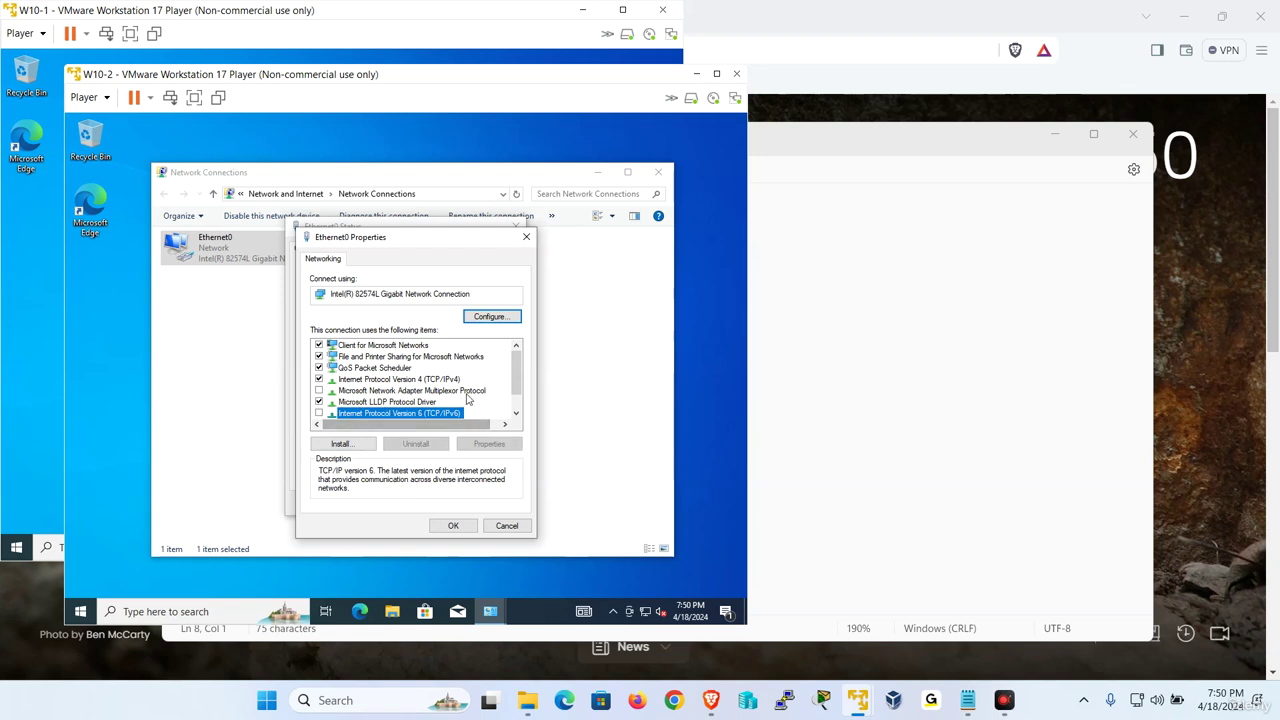
double_click(398, 379)
click(395, 384)
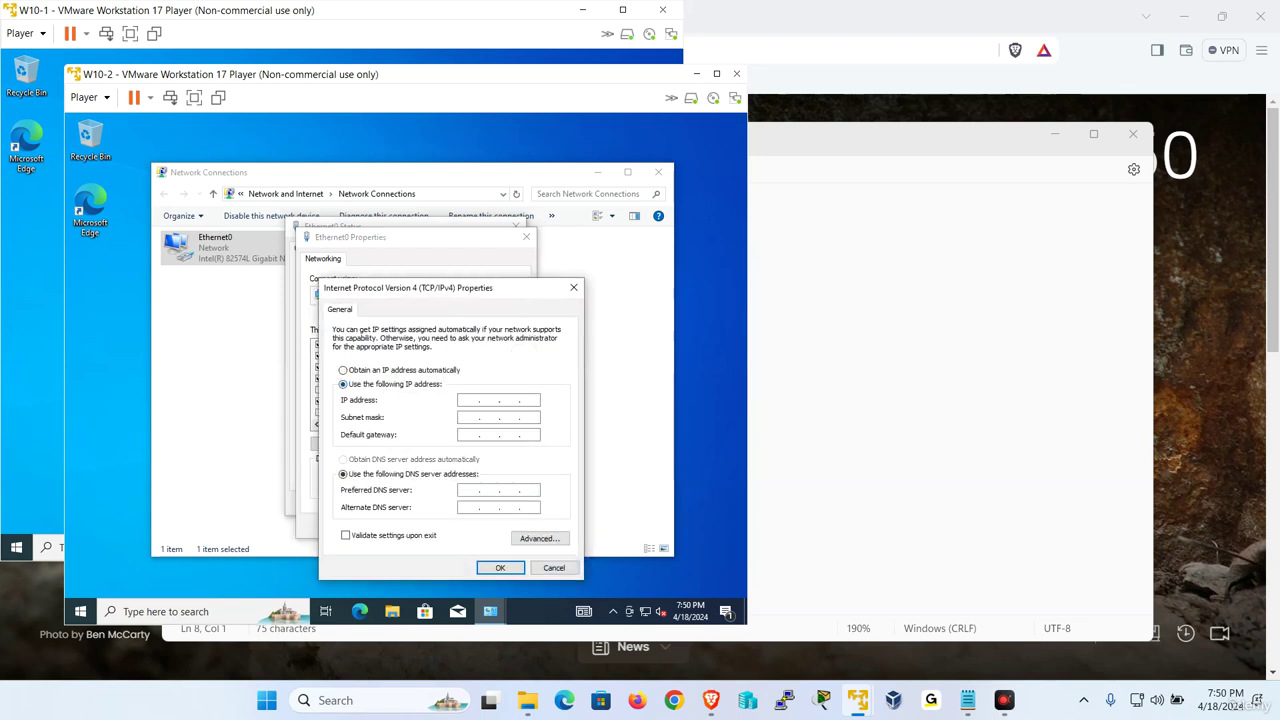
text(192 . 168 . 223 . 131)
key(Tab)
key(Tab)
text(192 . 168 . )
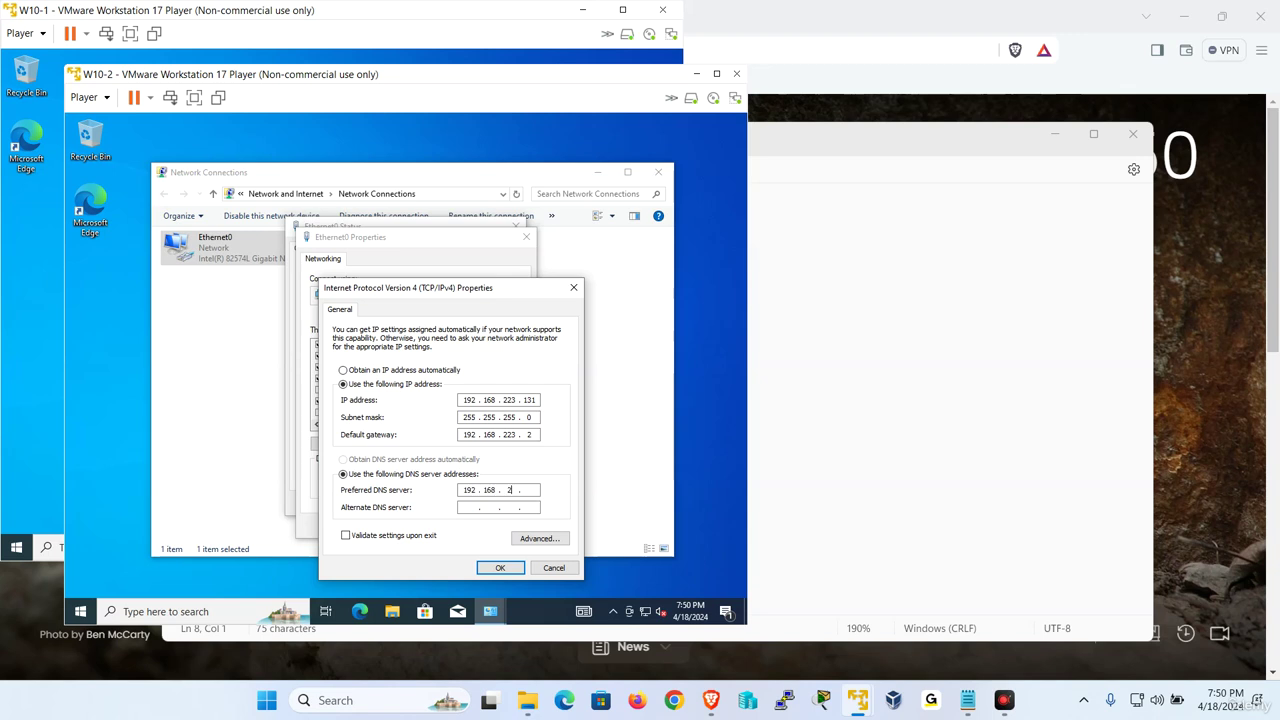
text(223)
click(500, 567)
click(455, 529)
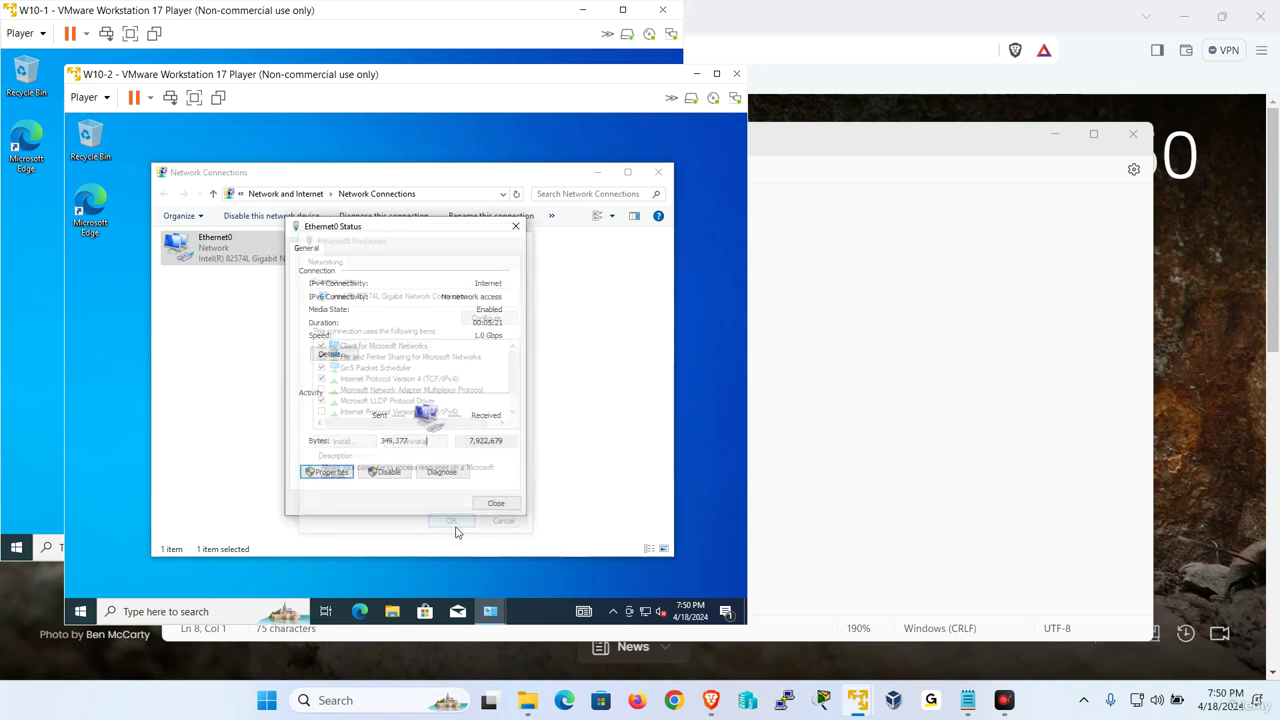
click(496, 503)
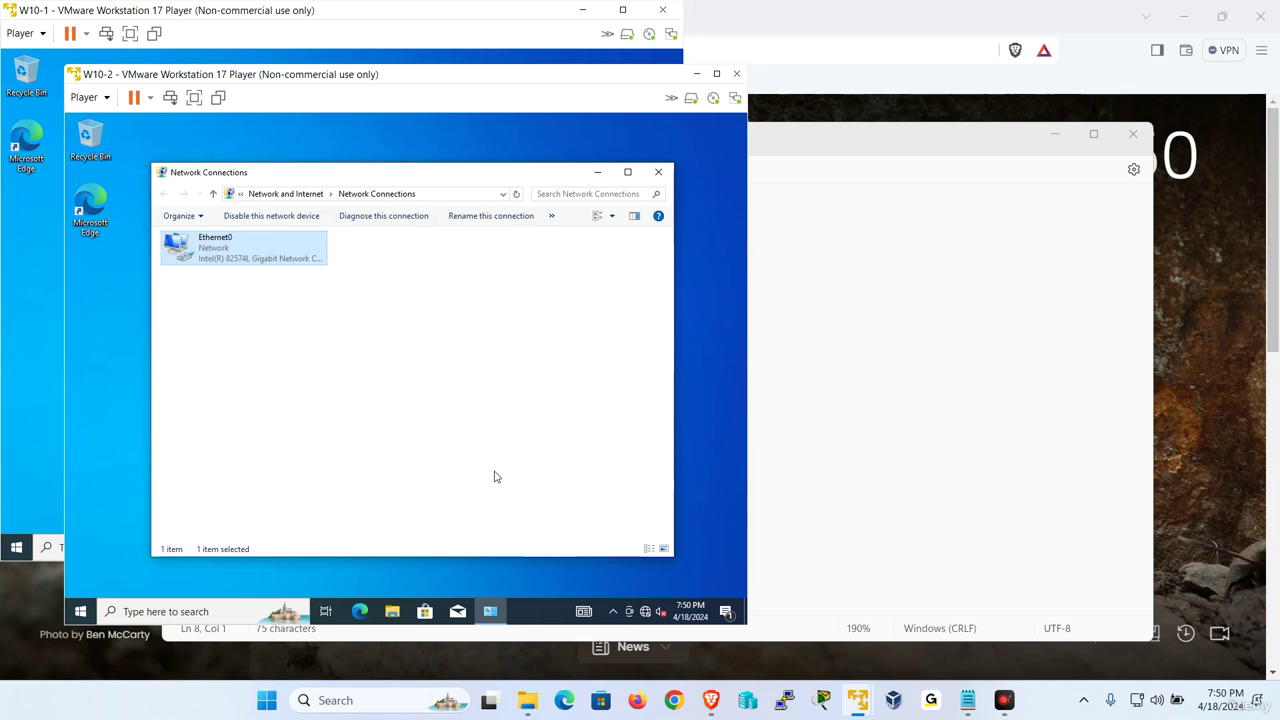